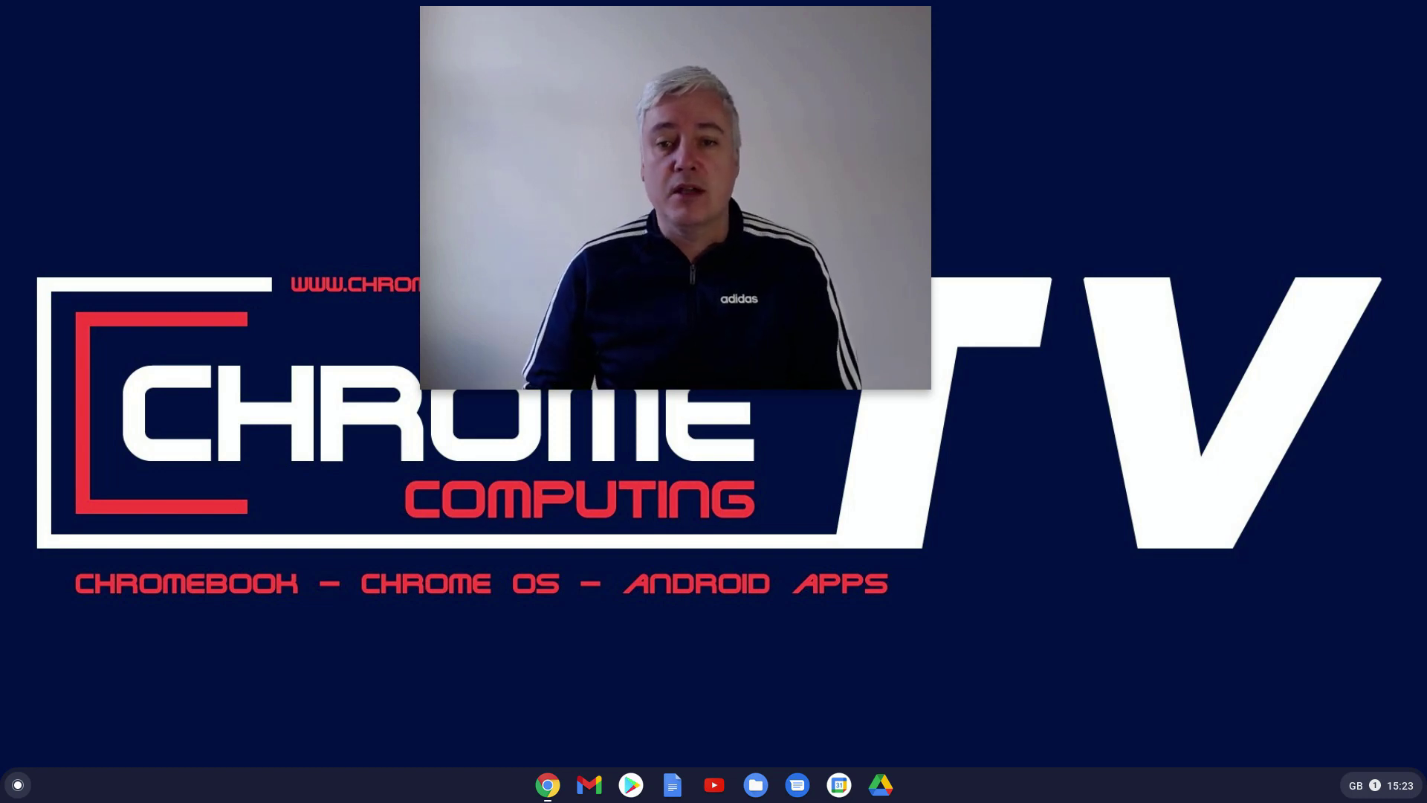
- Open Chrome OS Settings from Quick Settings and go to the Linux (Beta) section
{"action": "mouse_move", "coordinate": [921, 386]}
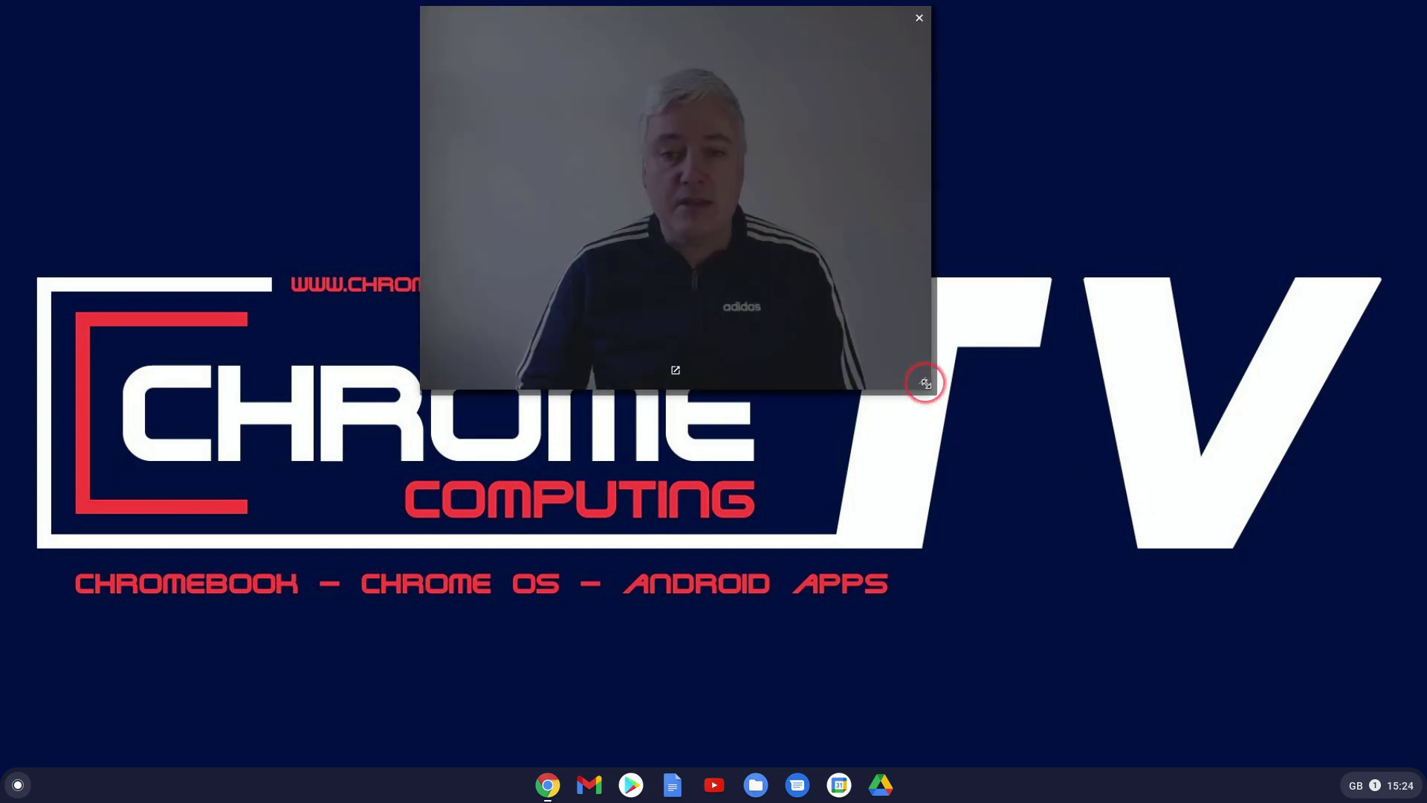
{"action": "left_click_drag", "start_coordinate": [925, 384], "coordinate": [538, 137]}
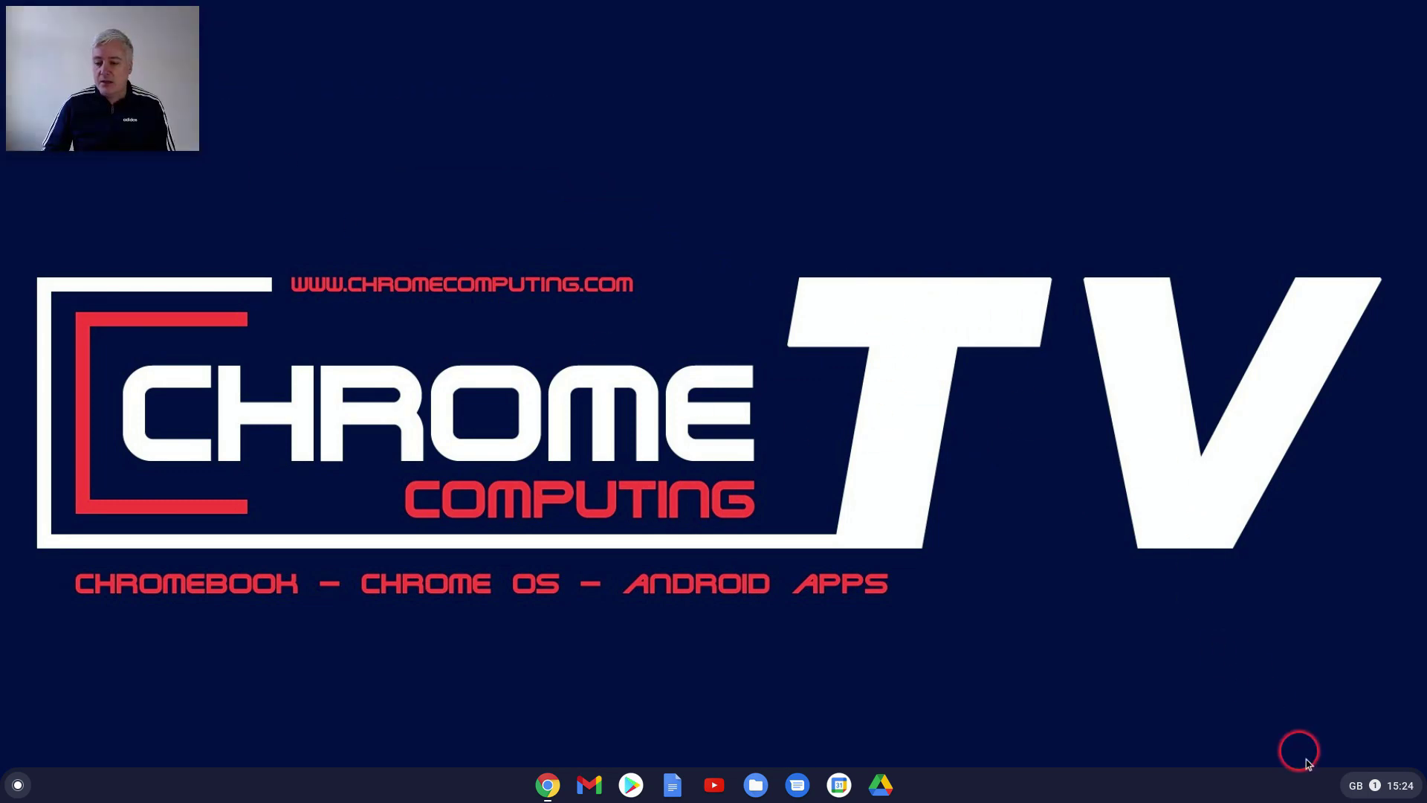
{"action": "left_click", "coordinate": [1379, 786]}
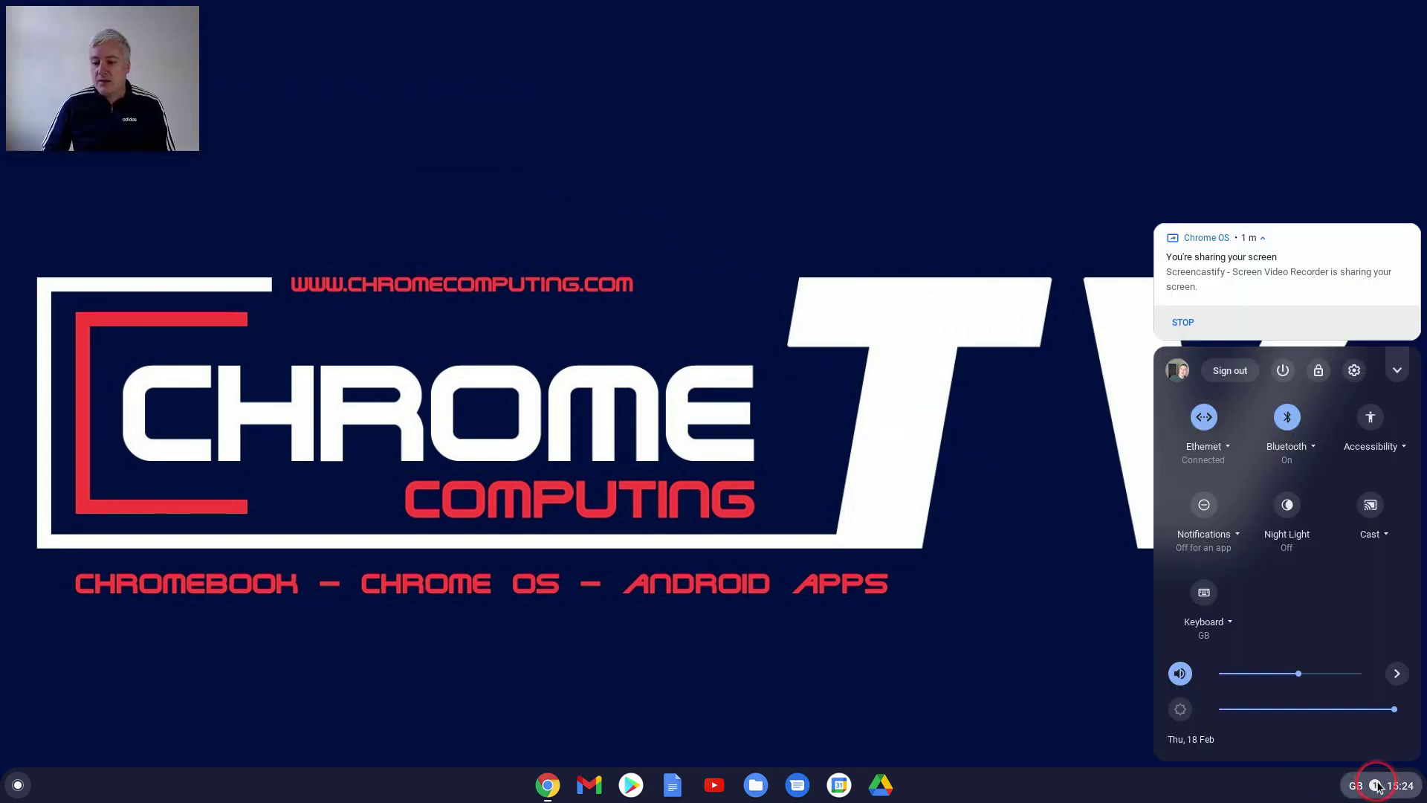
{"action": "left_click", "coordinate": [1351, 380]}
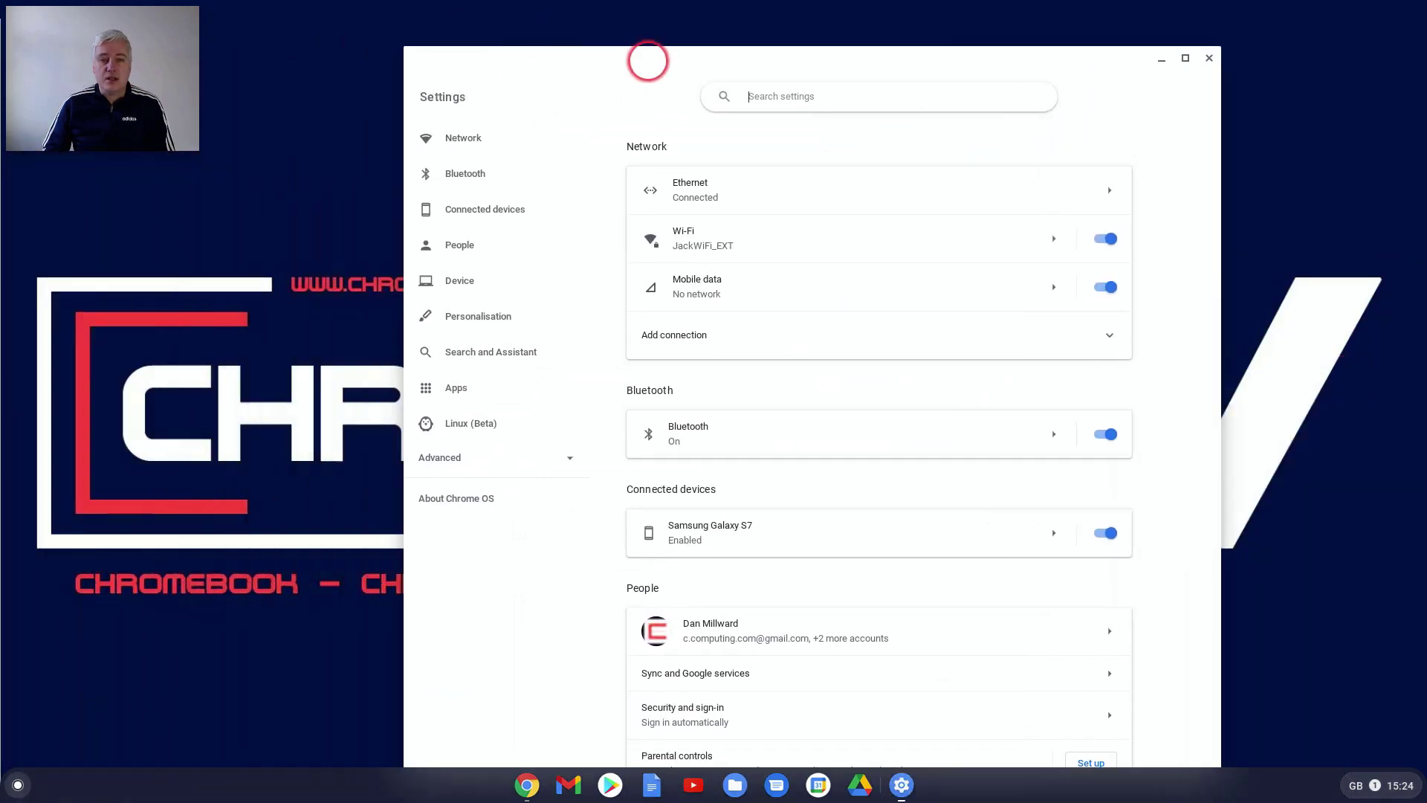
{"action": "left_click_drag", "start_coordinate": [648, 61], "coordinate": [666, 48]}
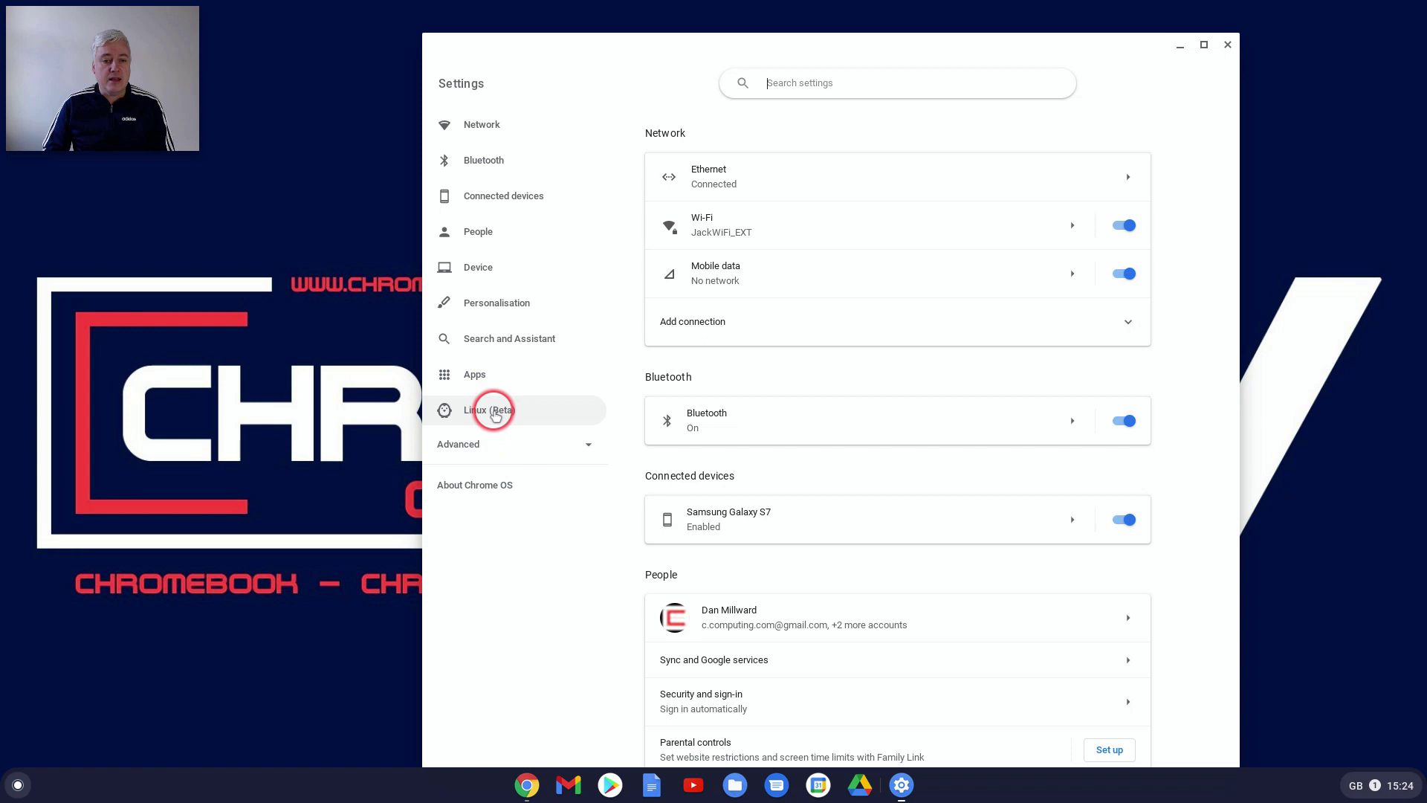
{"action": "left_click", "coordinate": [495, 413]}
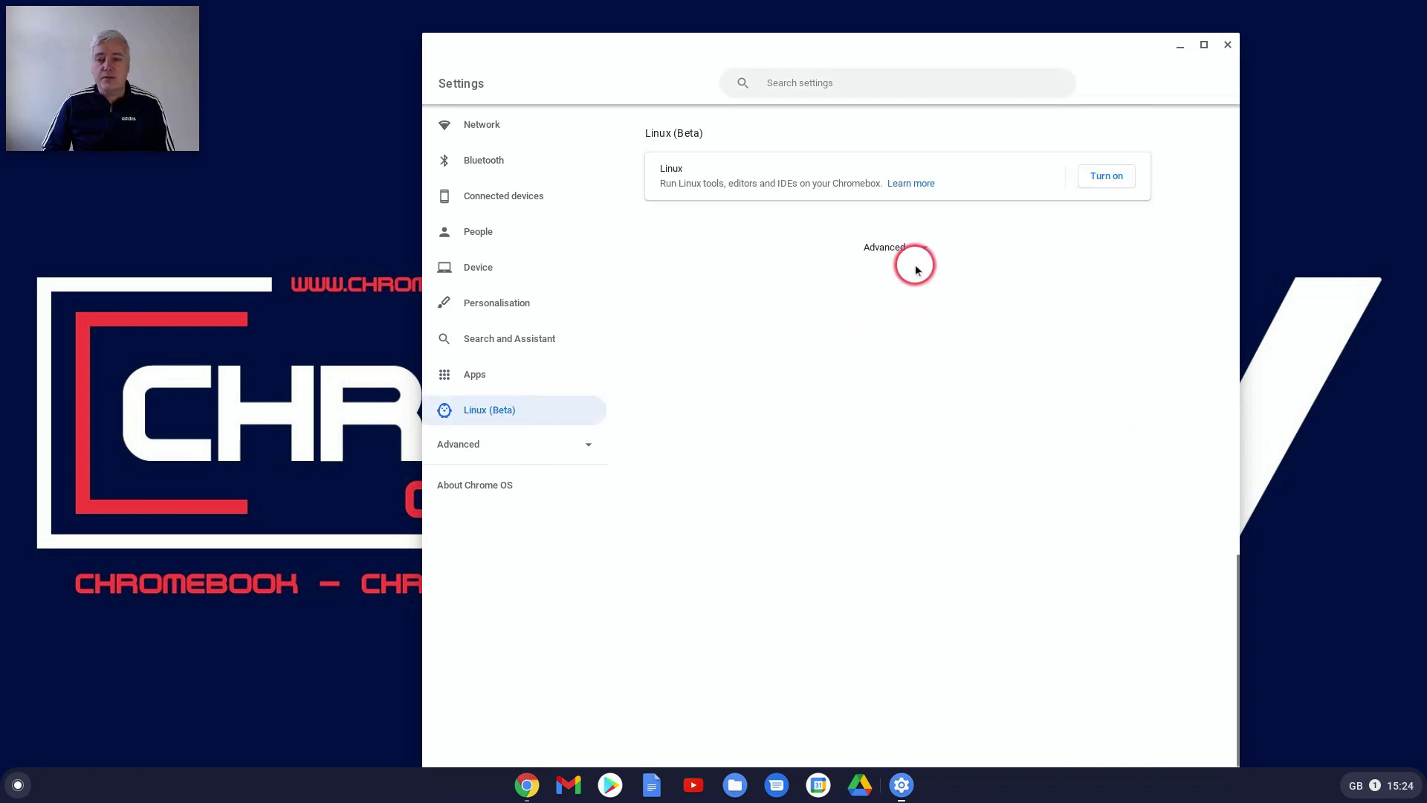
- Set up Linux (Beta) with a customised 9.9 GB disk size and start the installation
{"action": "left_click", "coordinate": [1106, 178]}
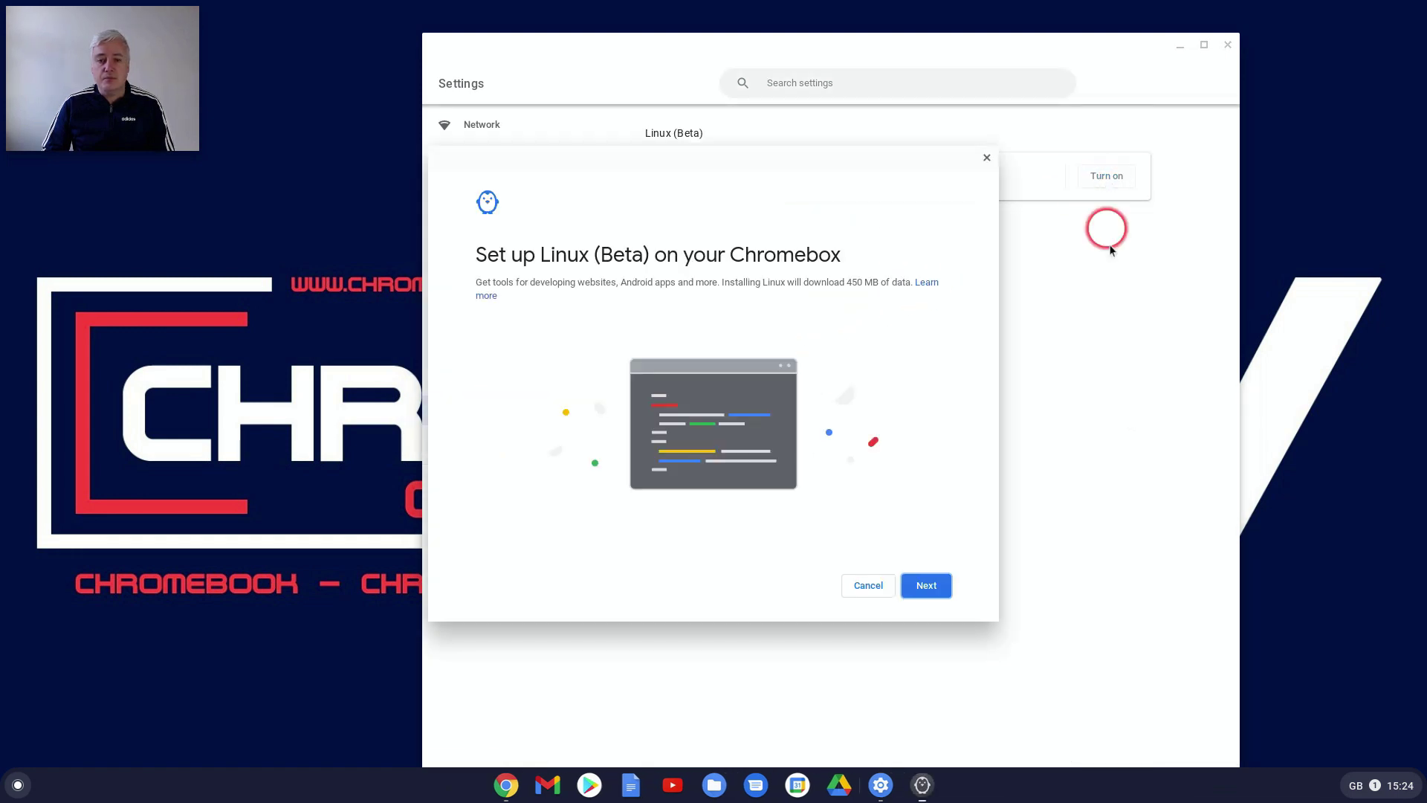
{"action": "left_click", "coordinate": [929, 586]}
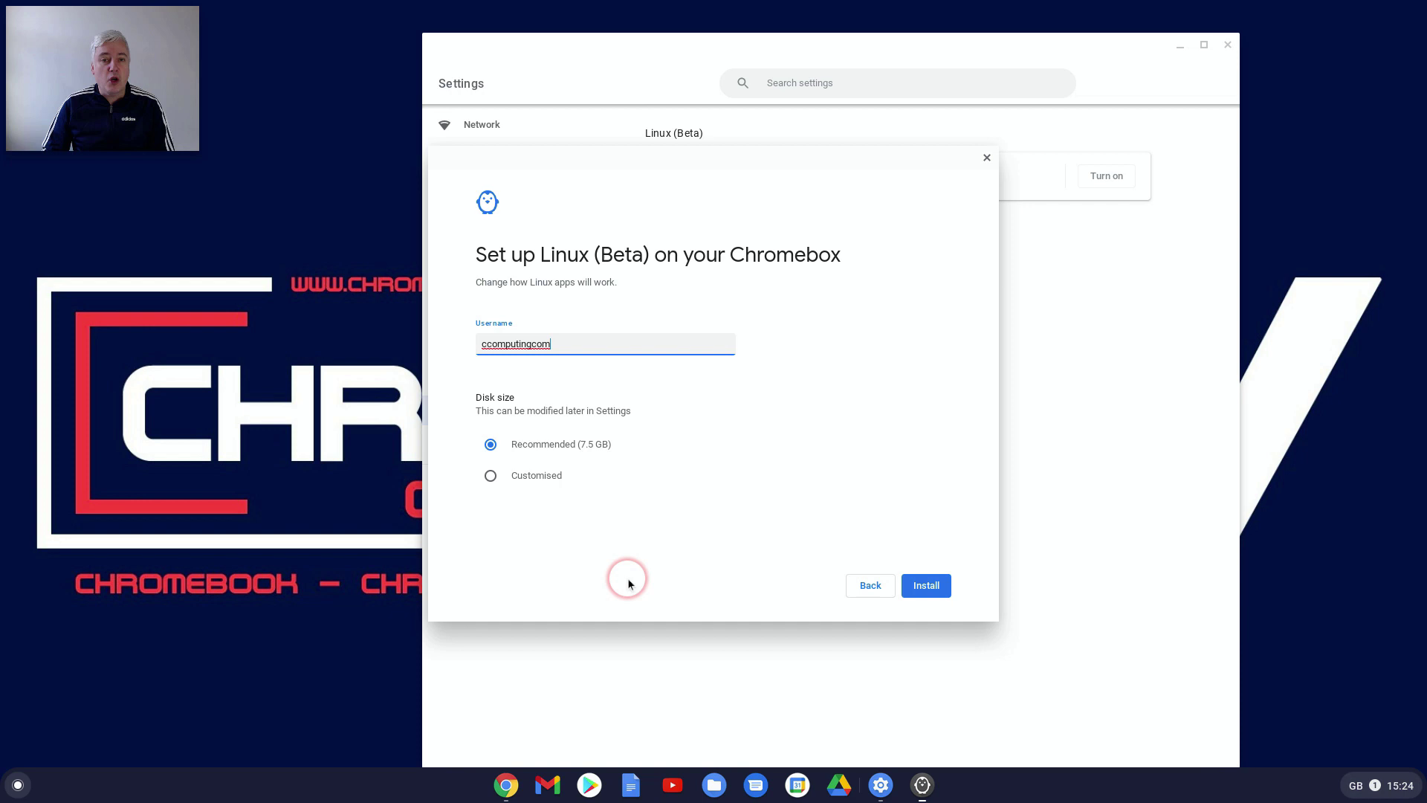
{"action": "left_click", "coordinate": [491, 476]}
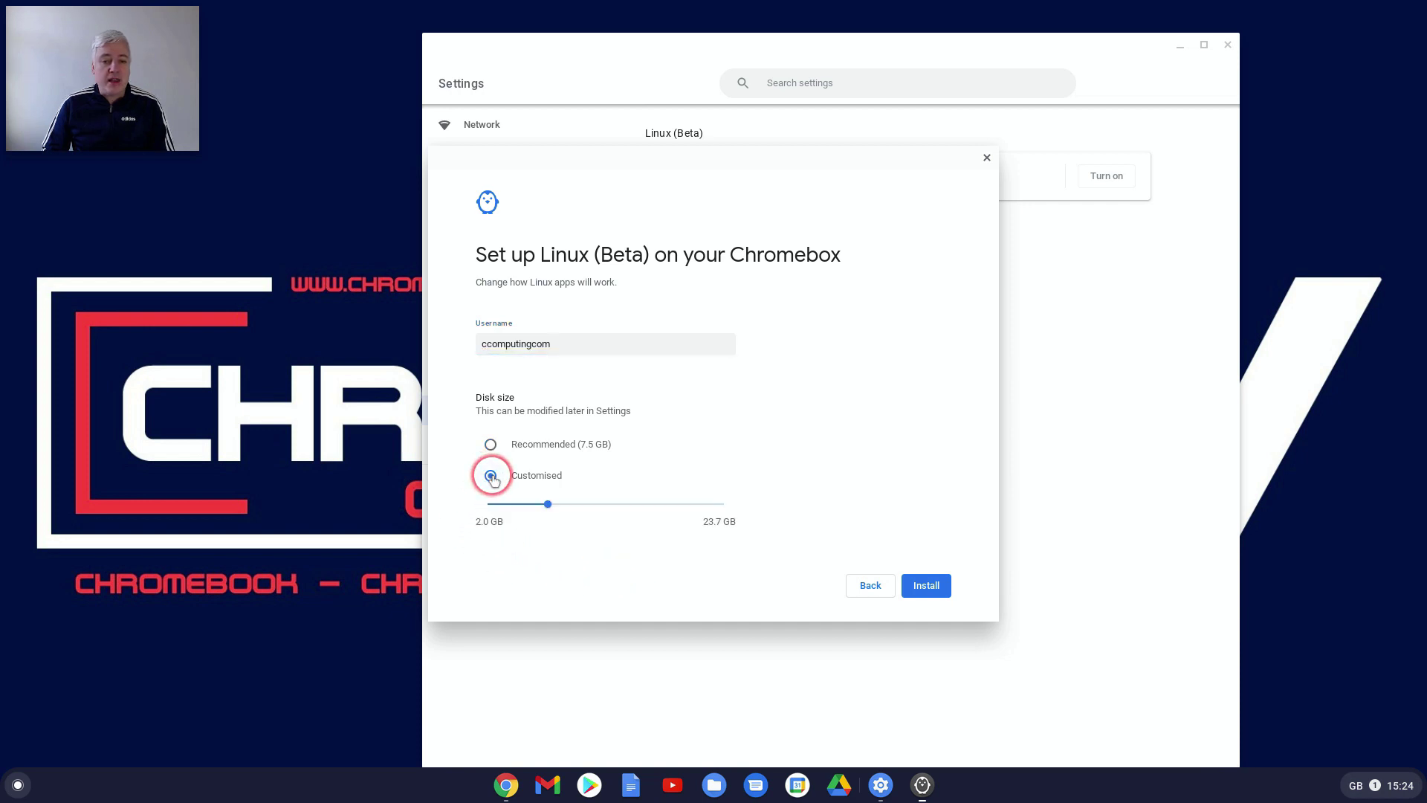
{"action": "mouse_move", "coordinate": [717, 510]}
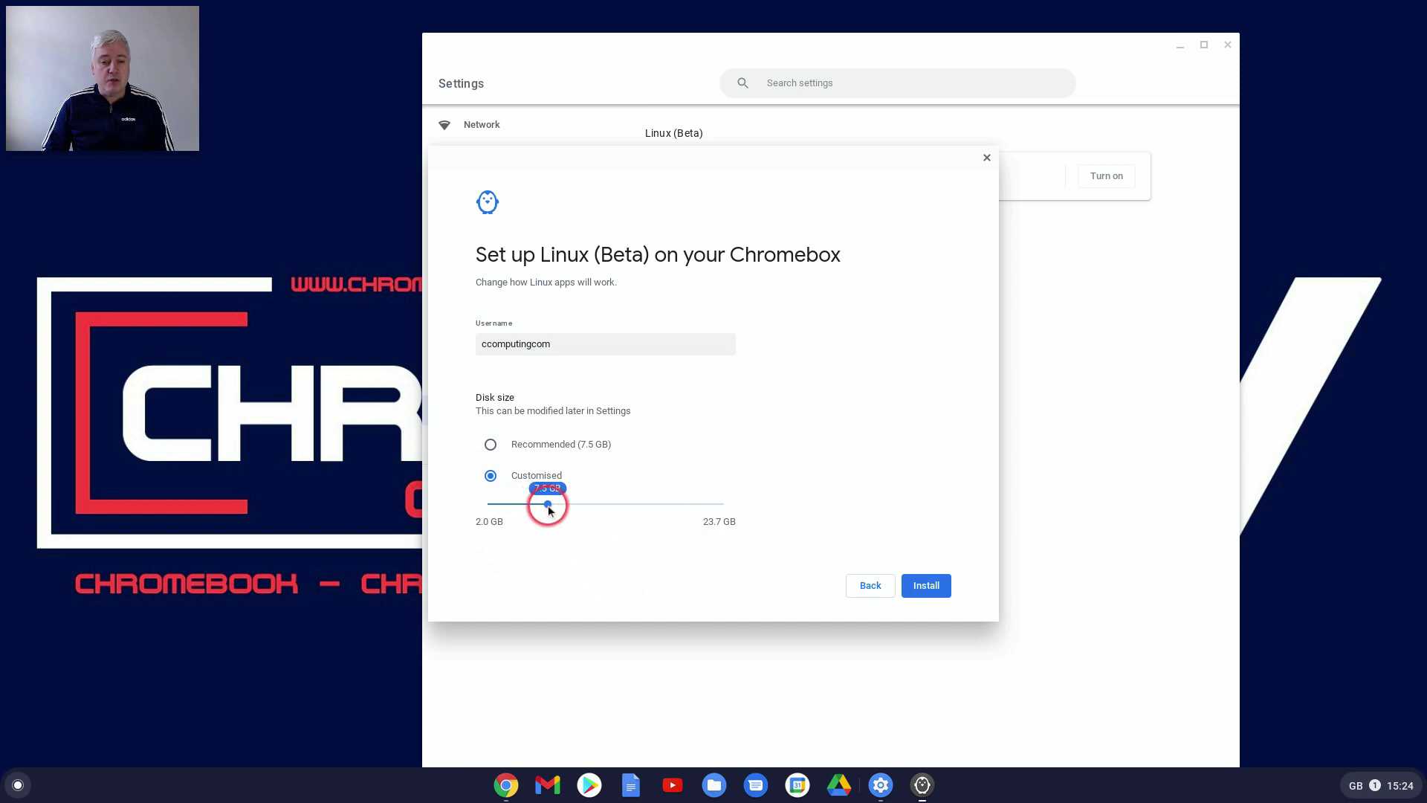
{"action": "left_click_drag", "start_coordinate": [550, 509], "coordinate": [578, 510]}
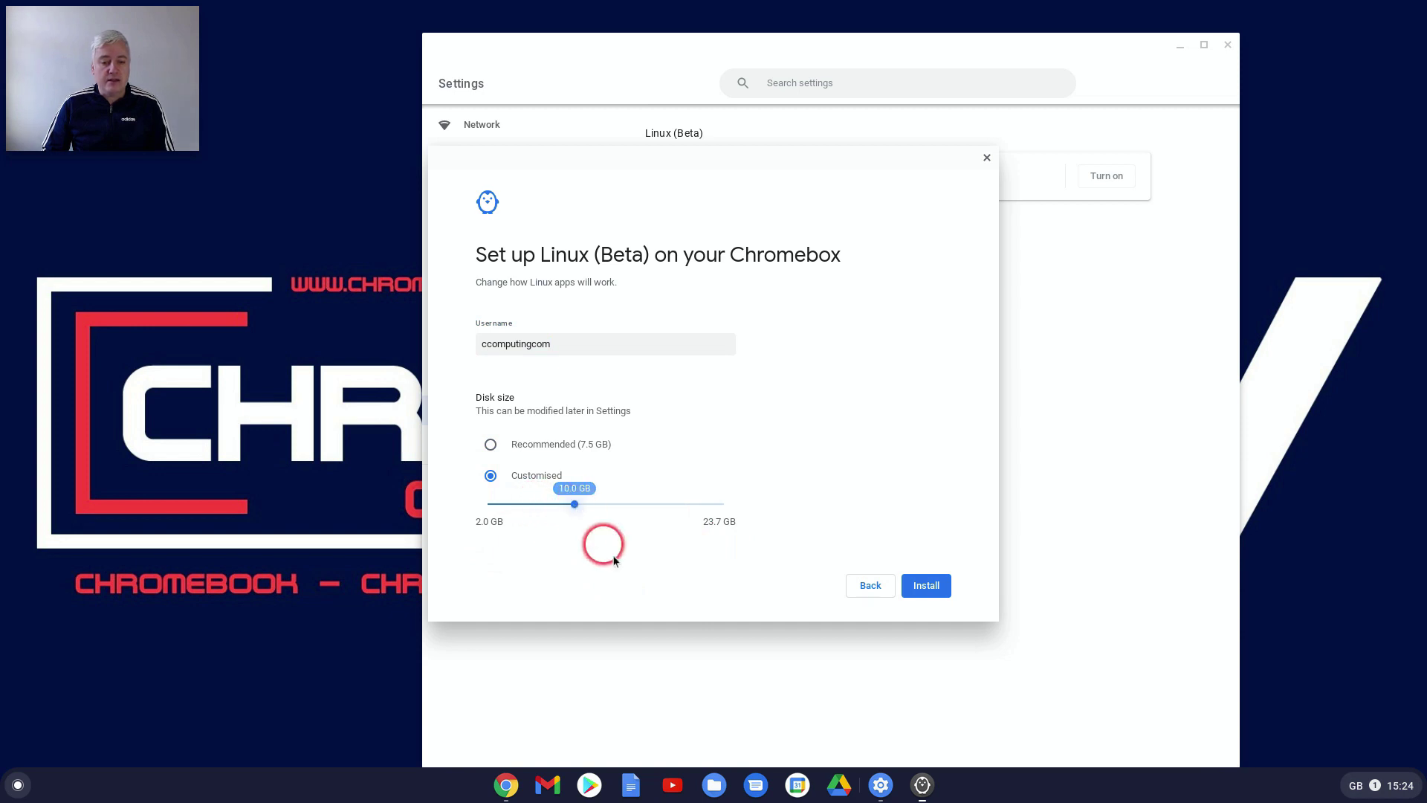
{"action": "left_click", "coordinate": [926, 587]}
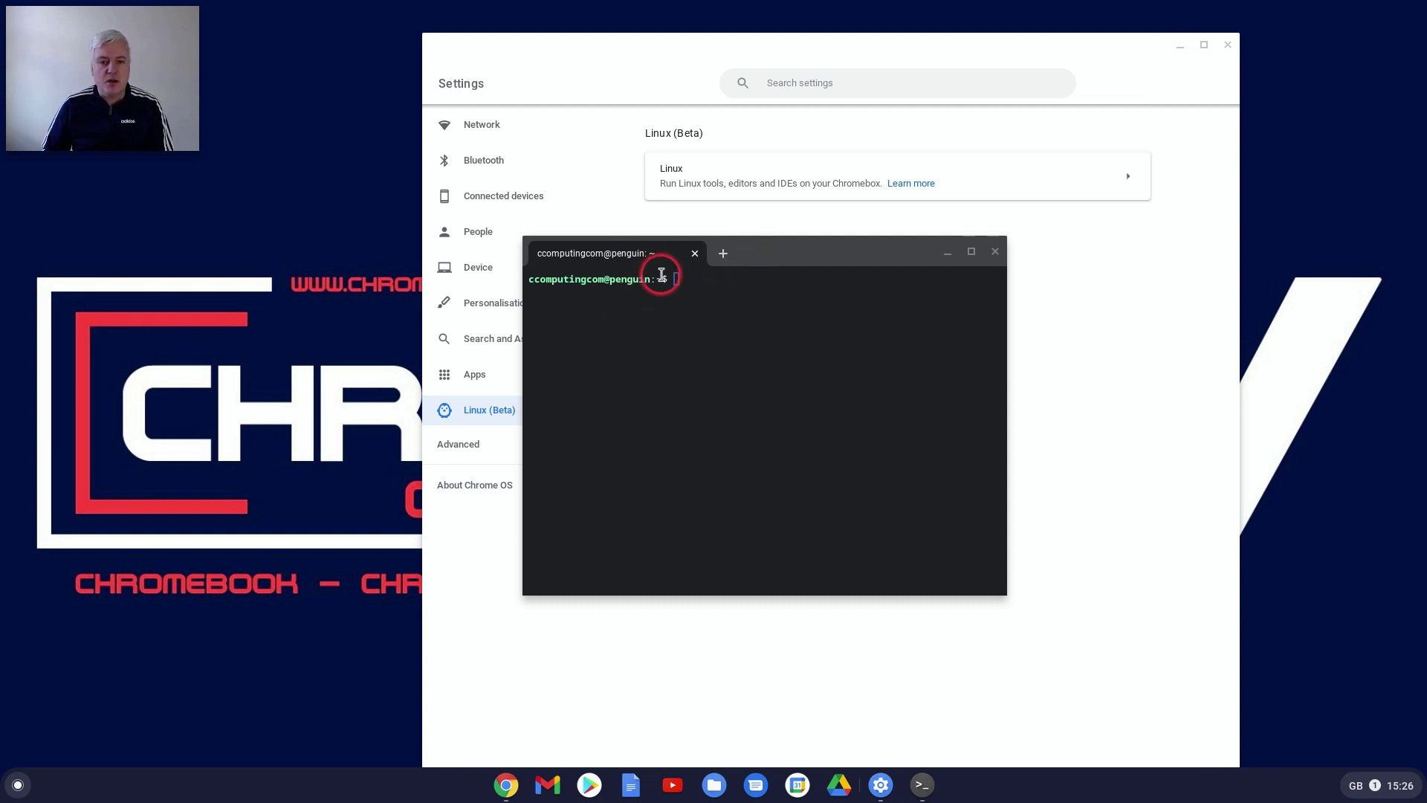
- Run sudo apt update in the terminal to refresh the package lists
{"action": "left_click", "coordinate": [671, 279]}
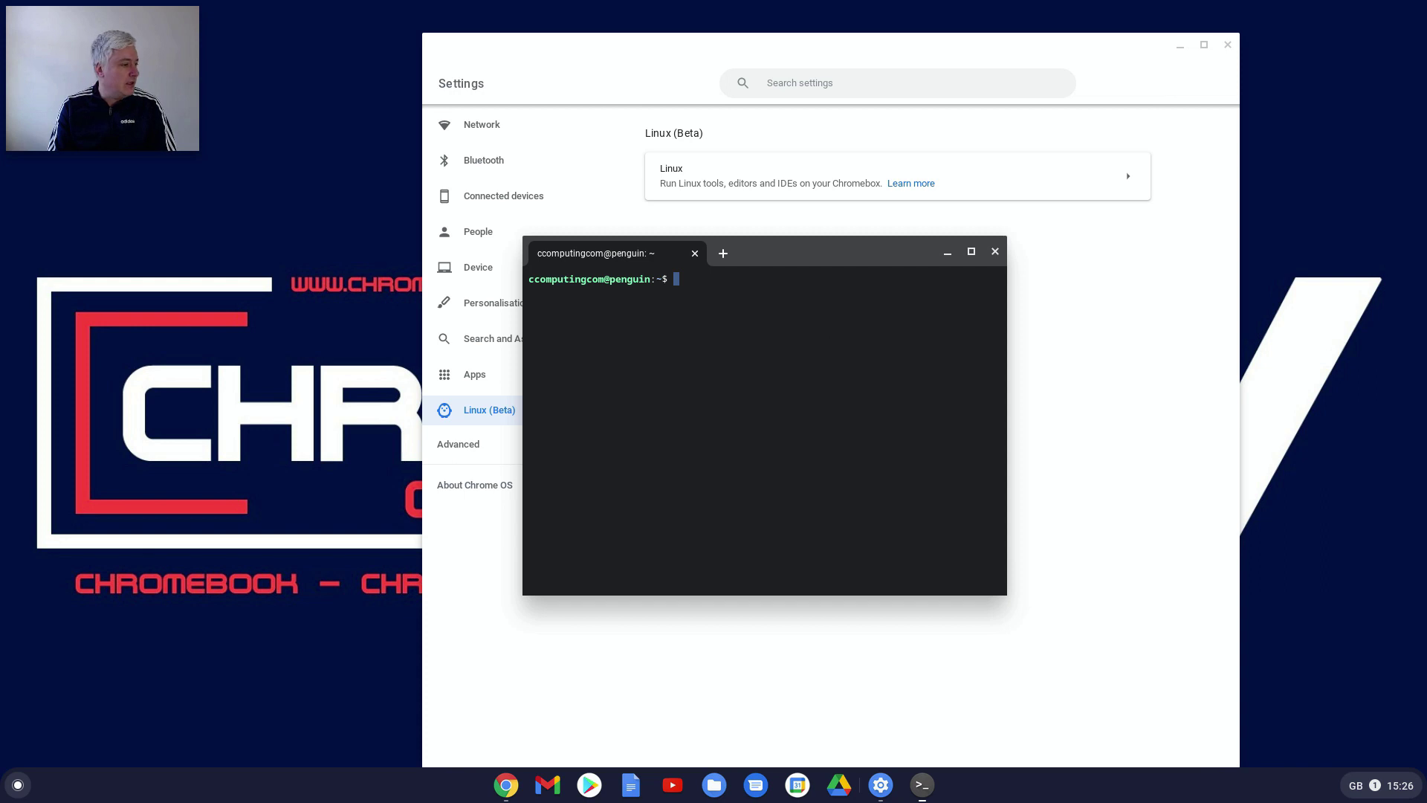
{"action": "type", "text": "sudo"}
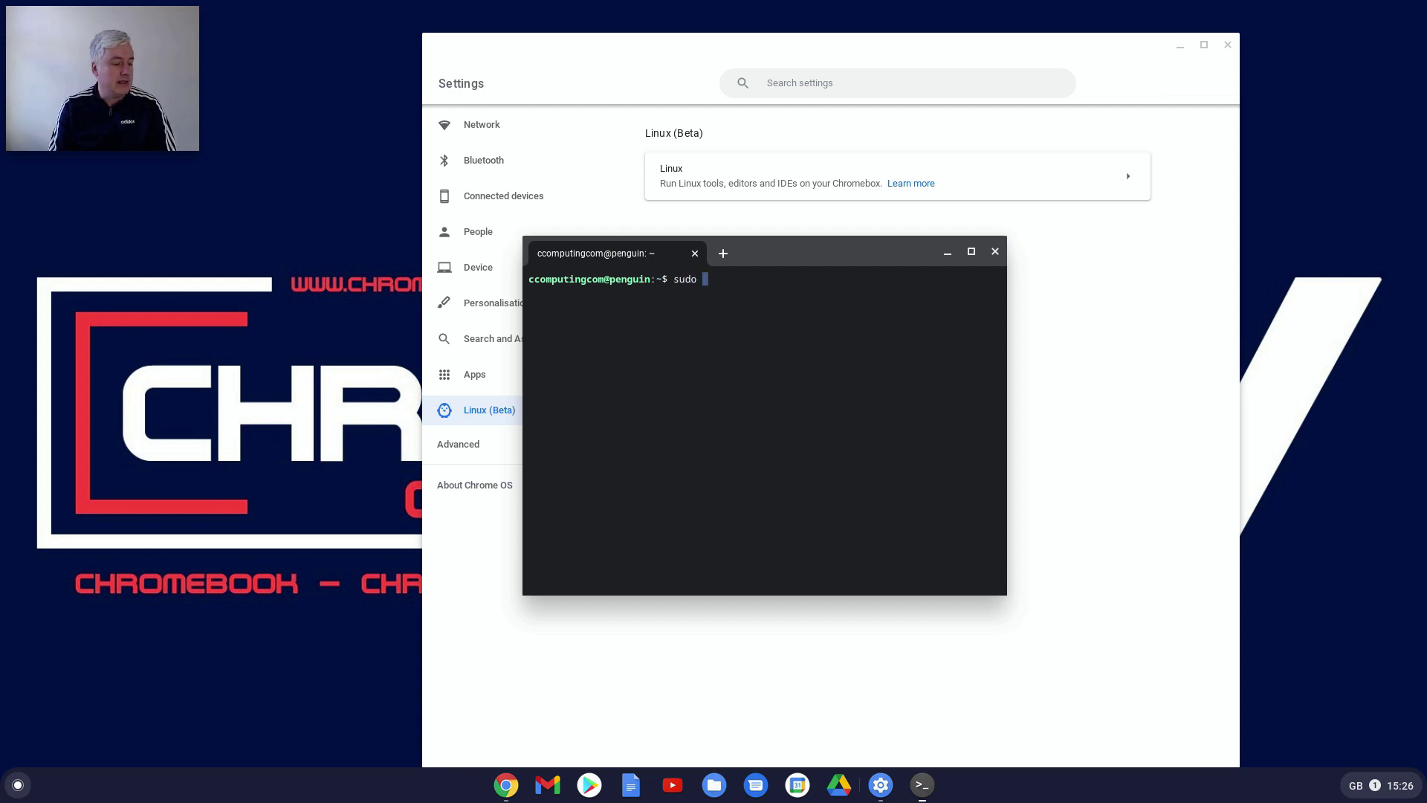
{"action": "type", "text": " apt"}
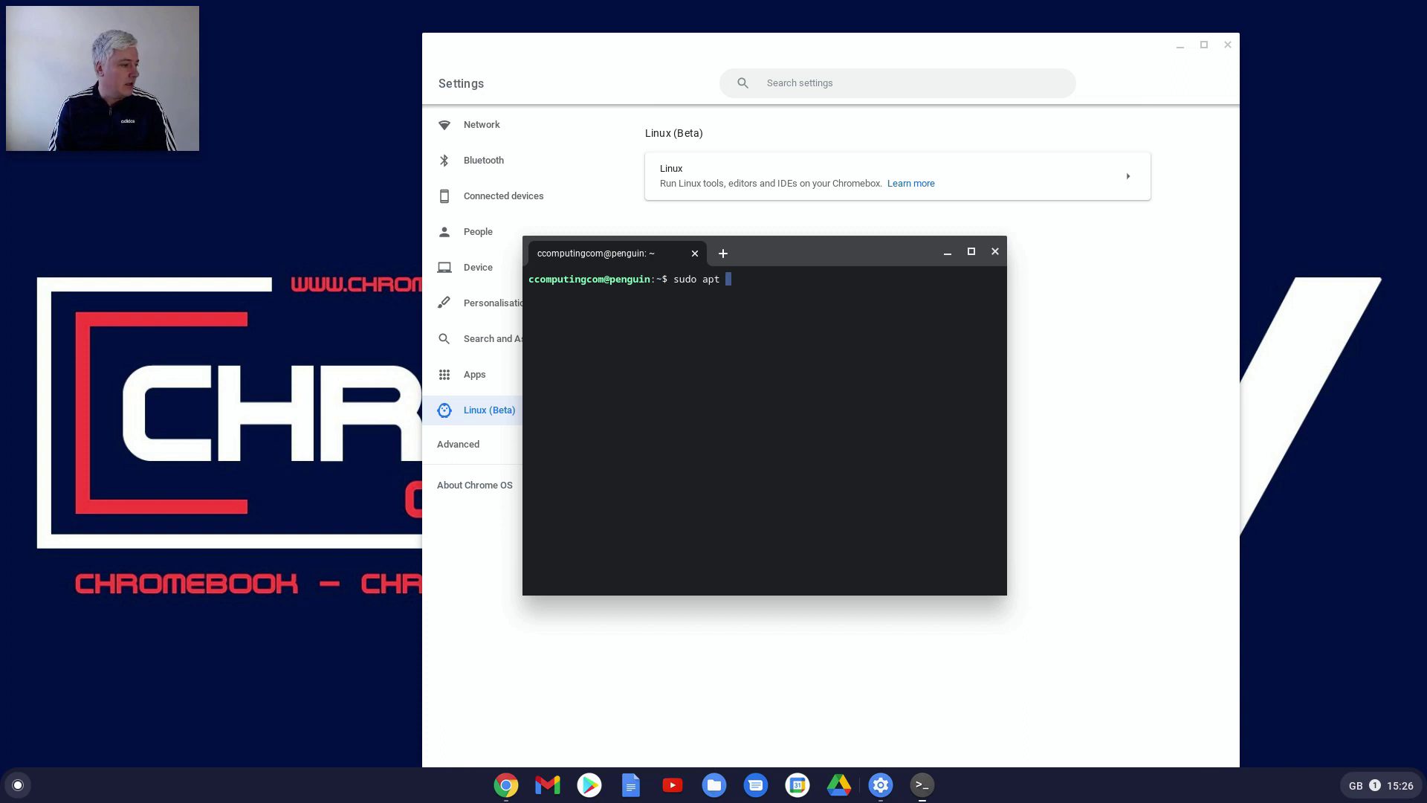
{"action": "type", "text": " update"}
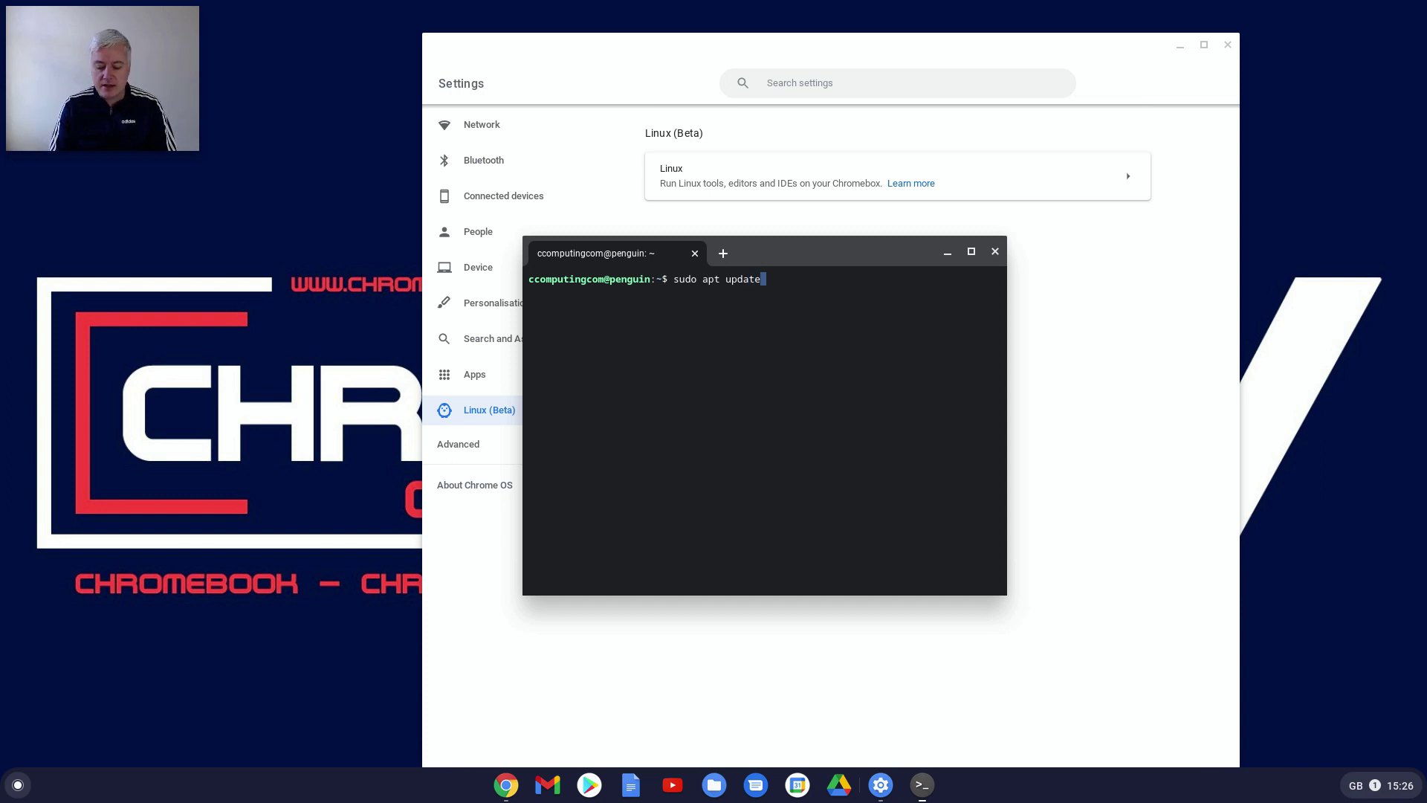
{"action": "key", "text": "Return"}
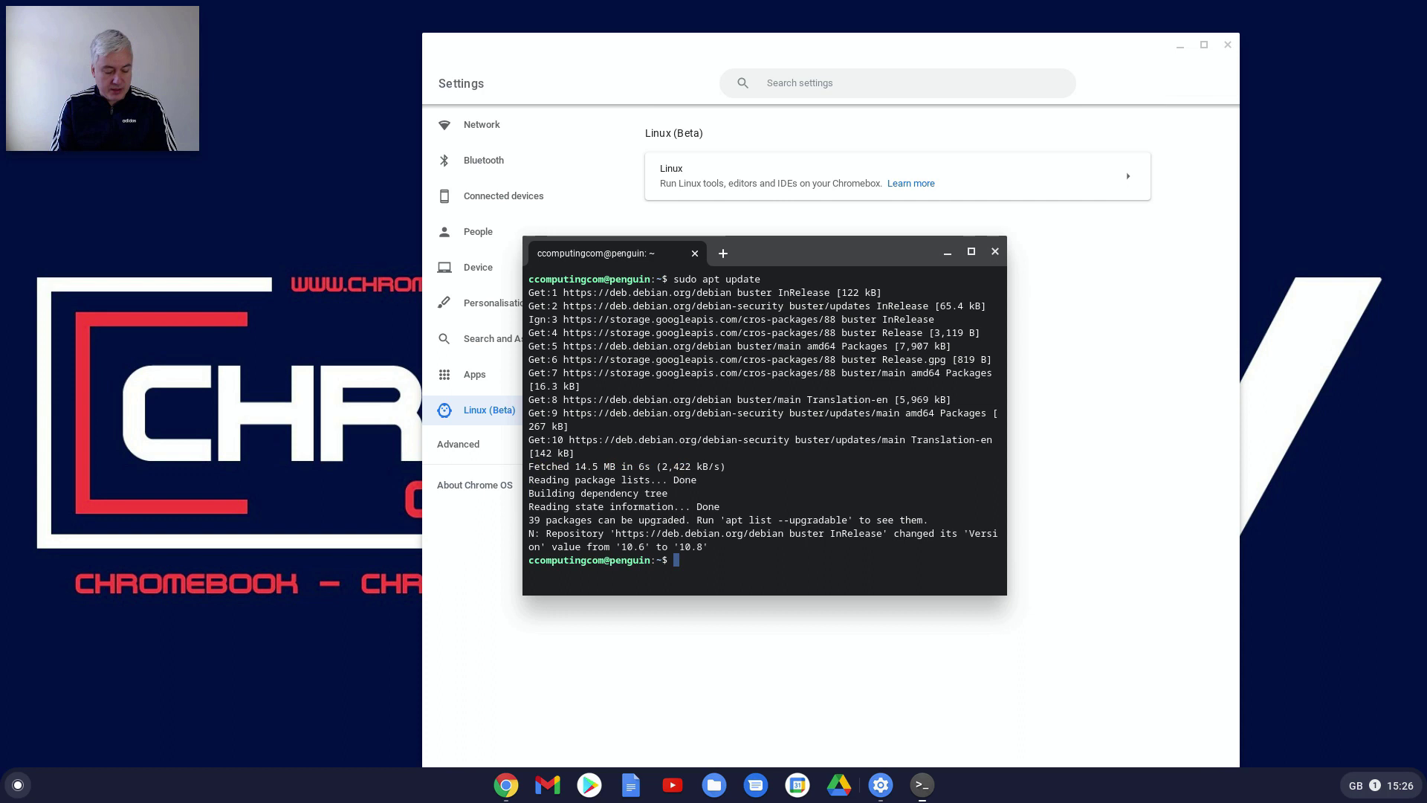
- Run sudo apt dist-upgrade and answer y to upgrade all 39 packages
{"action": "type", "text": "sudo "}
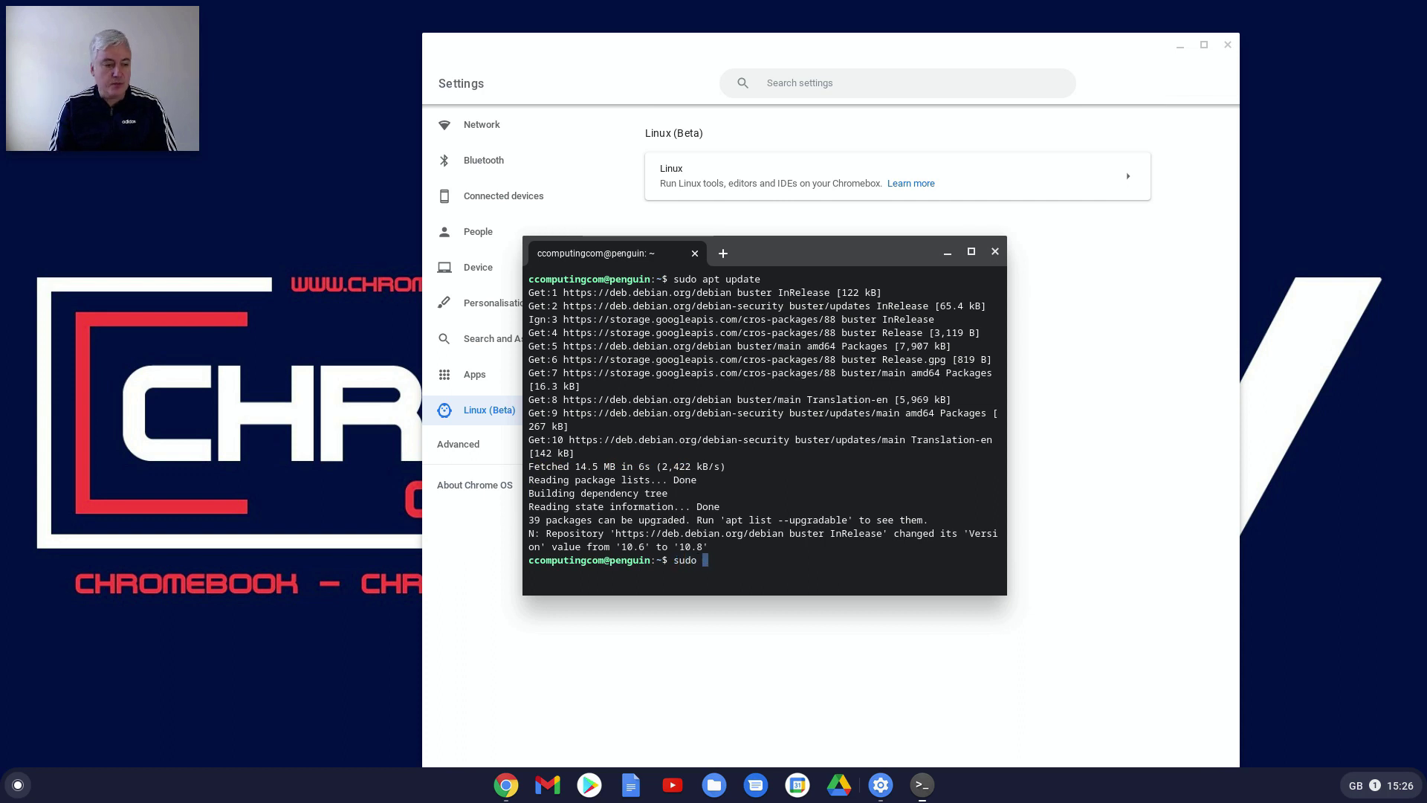
{"action": "type", "text": "apt"}
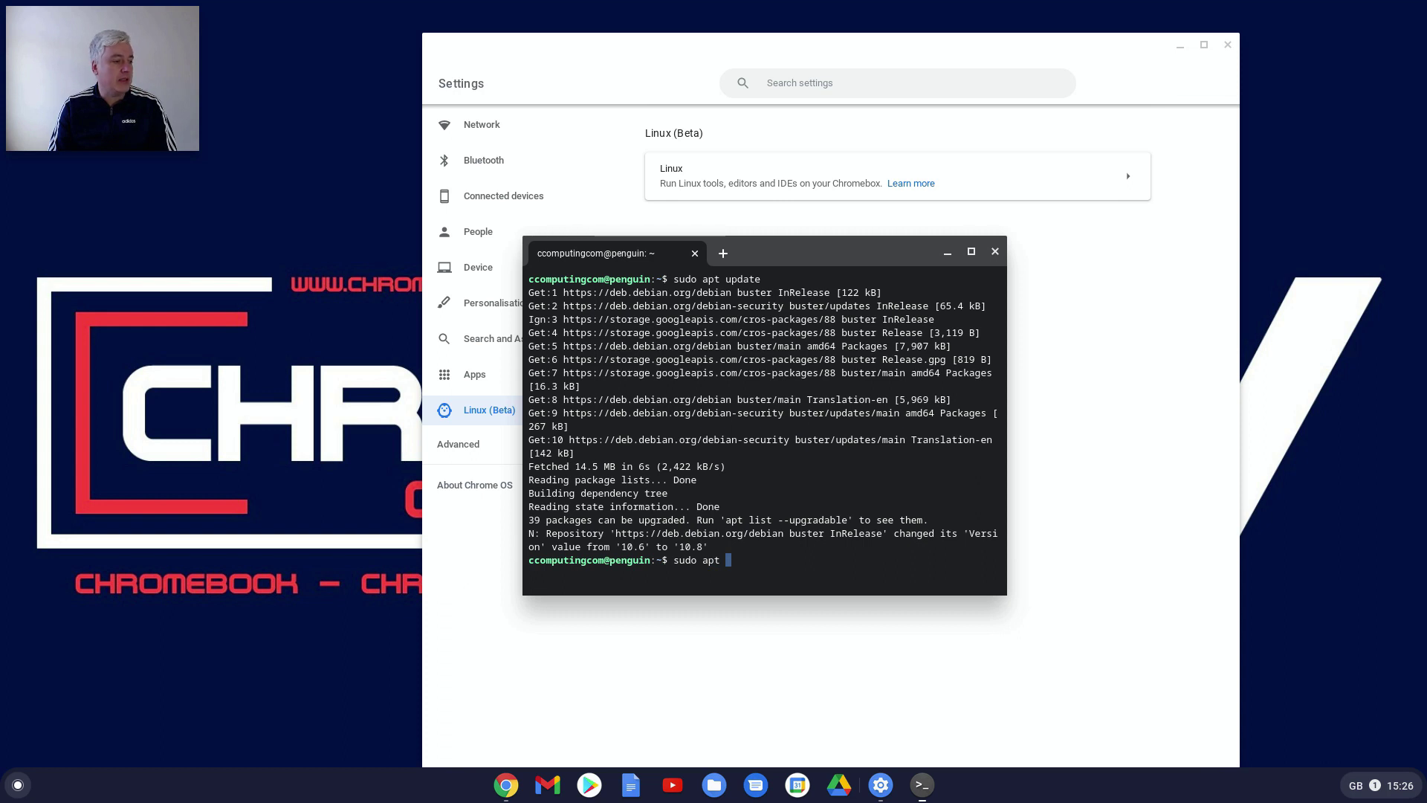
{"action": "type", "text": " dist"}
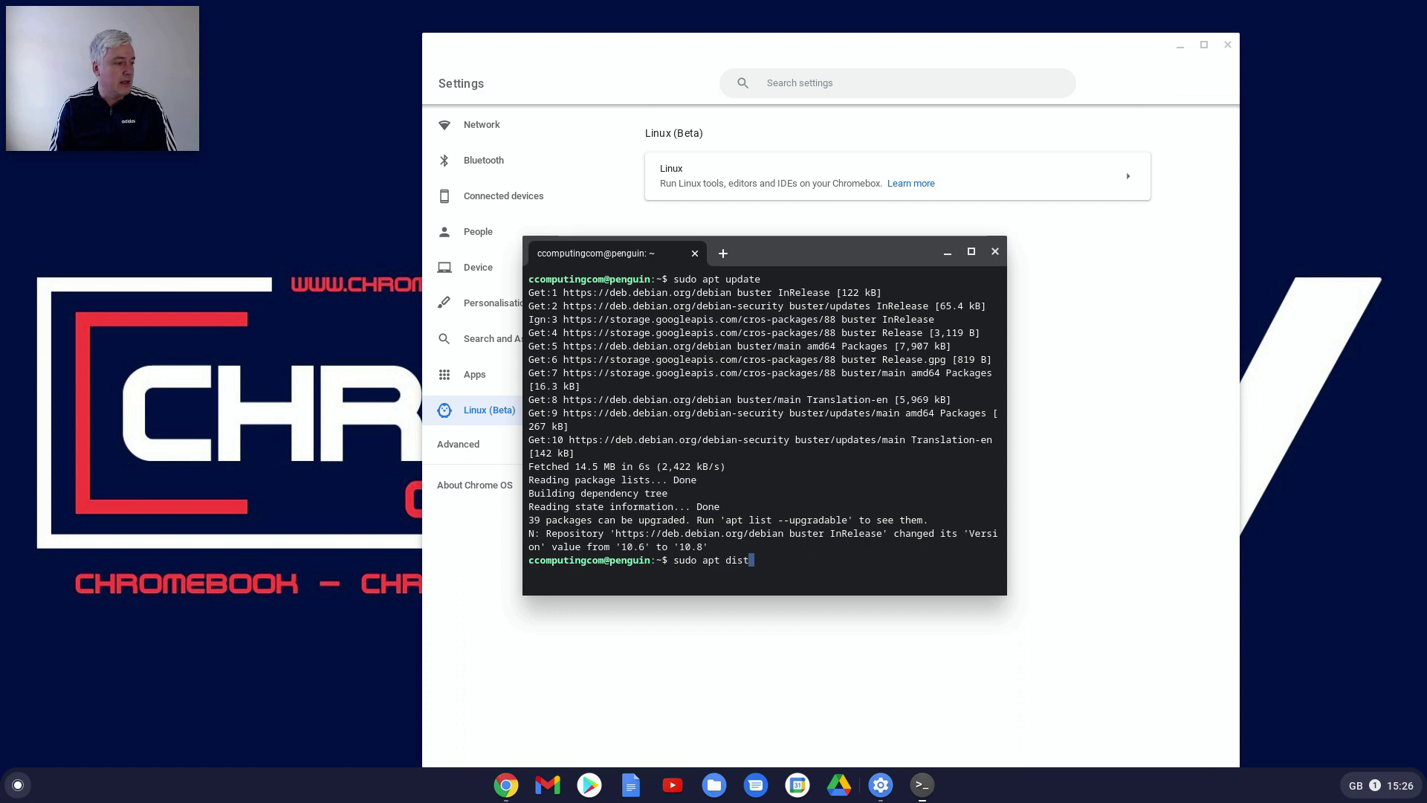
{"action": "type", "text": "-upgrade"}
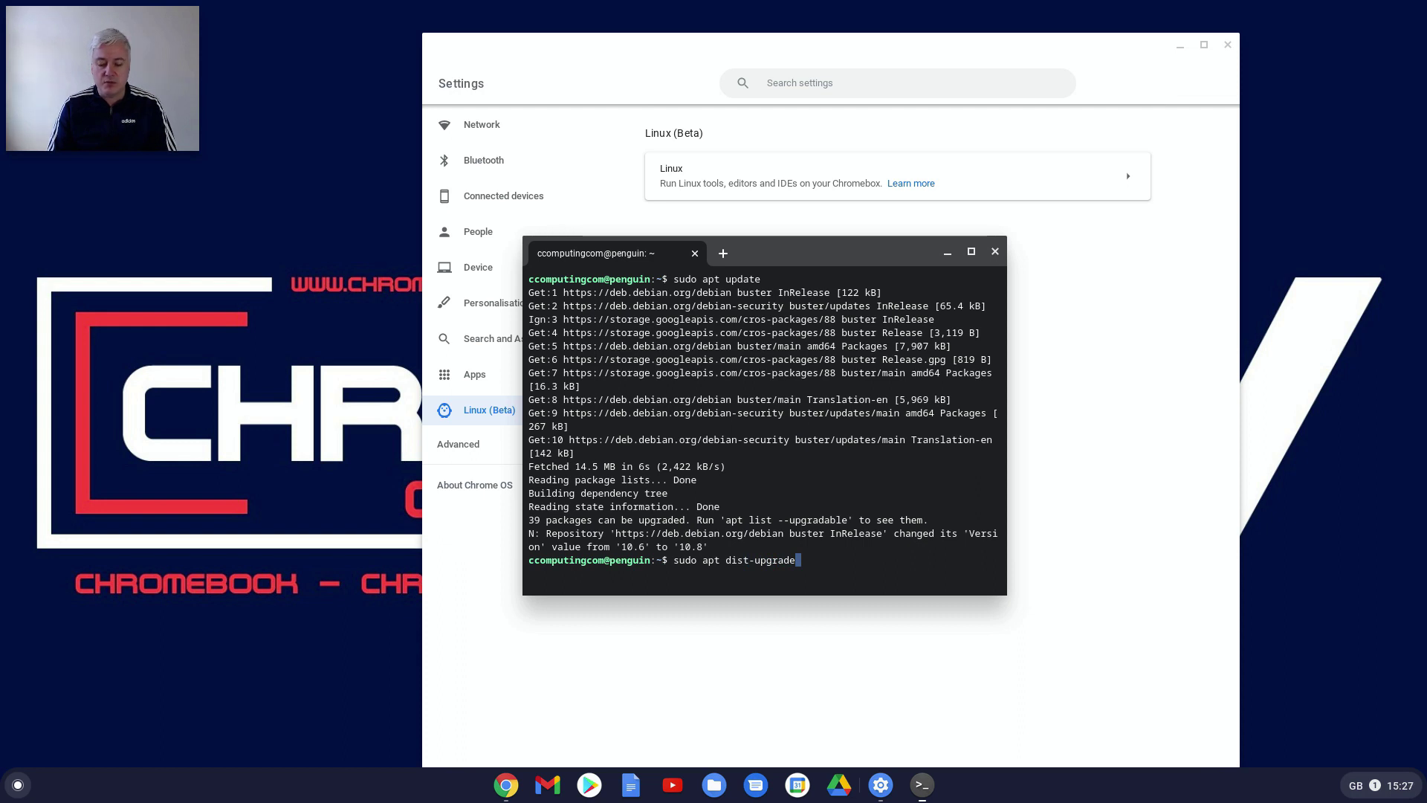
{"action": "key", "text": "Return"}
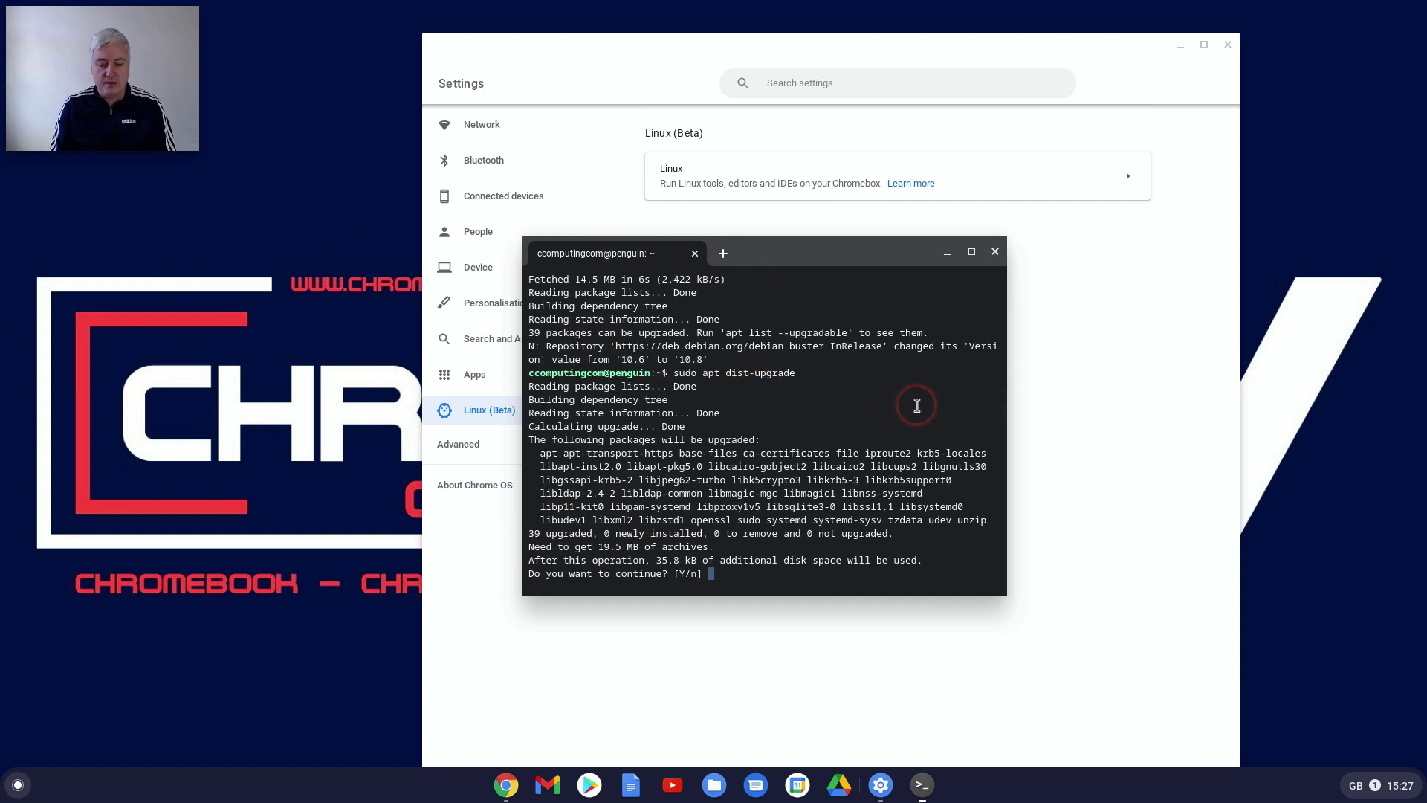
{"action": "type", "text": "y"}
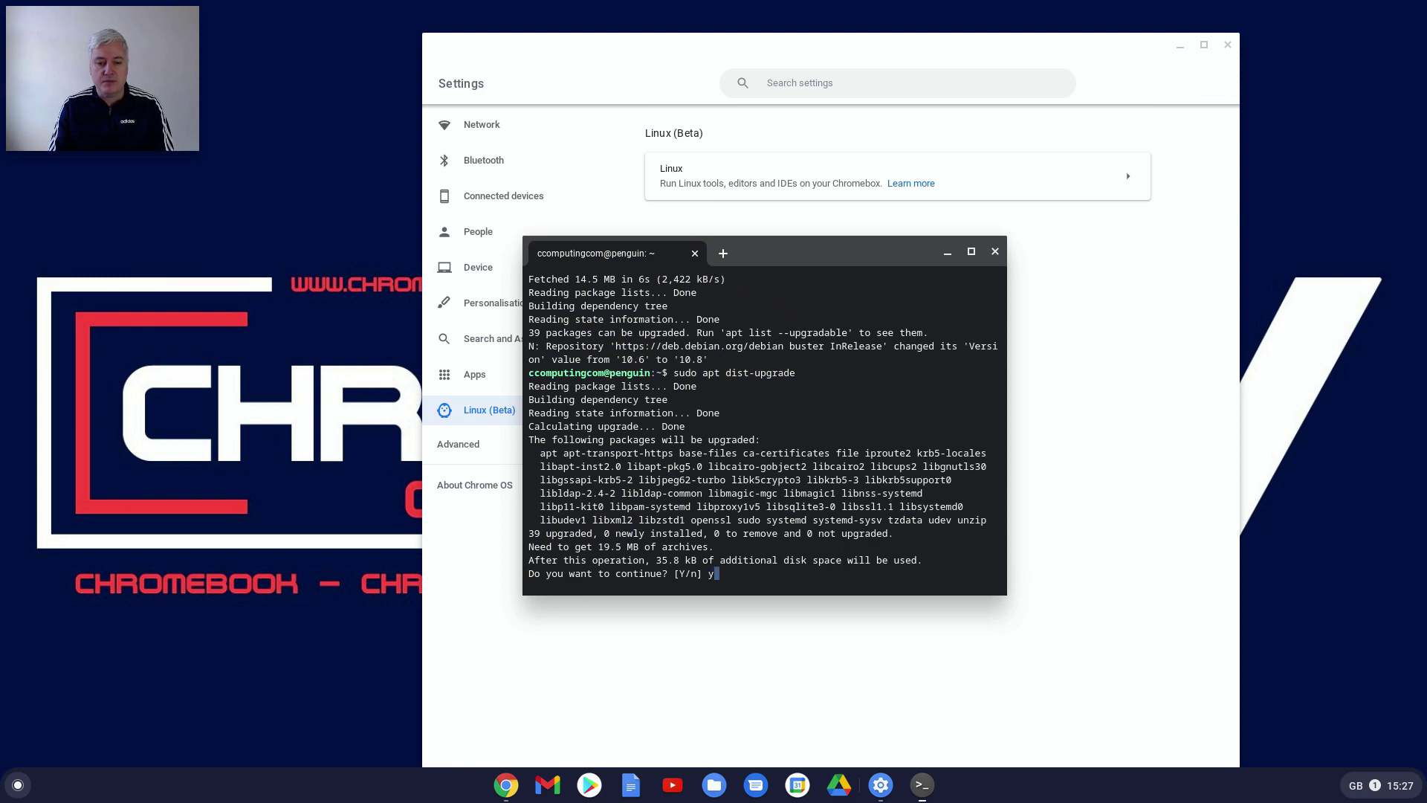
{"action": "key", "text": "Return"}
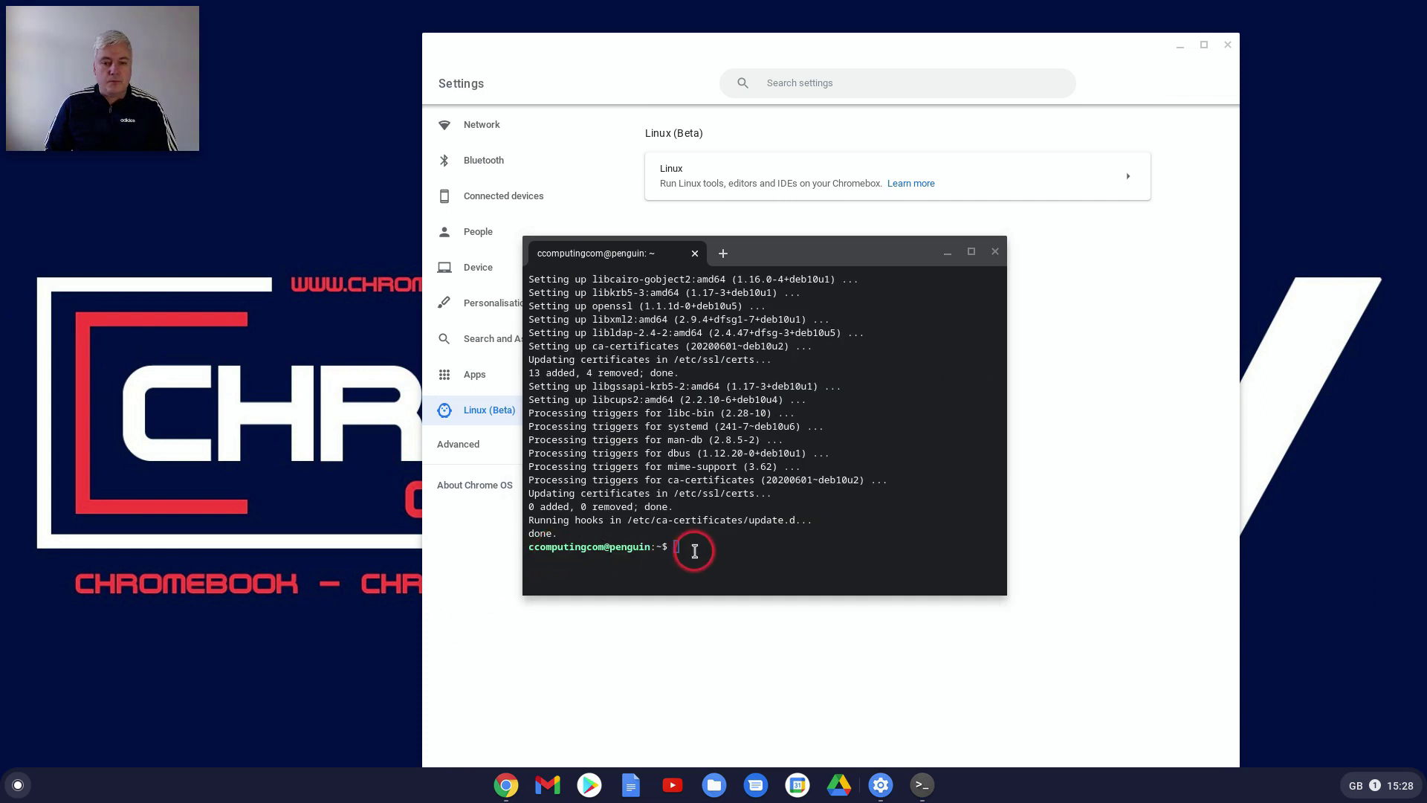
{"action": "left_click", "coordinate": [694, 551]}
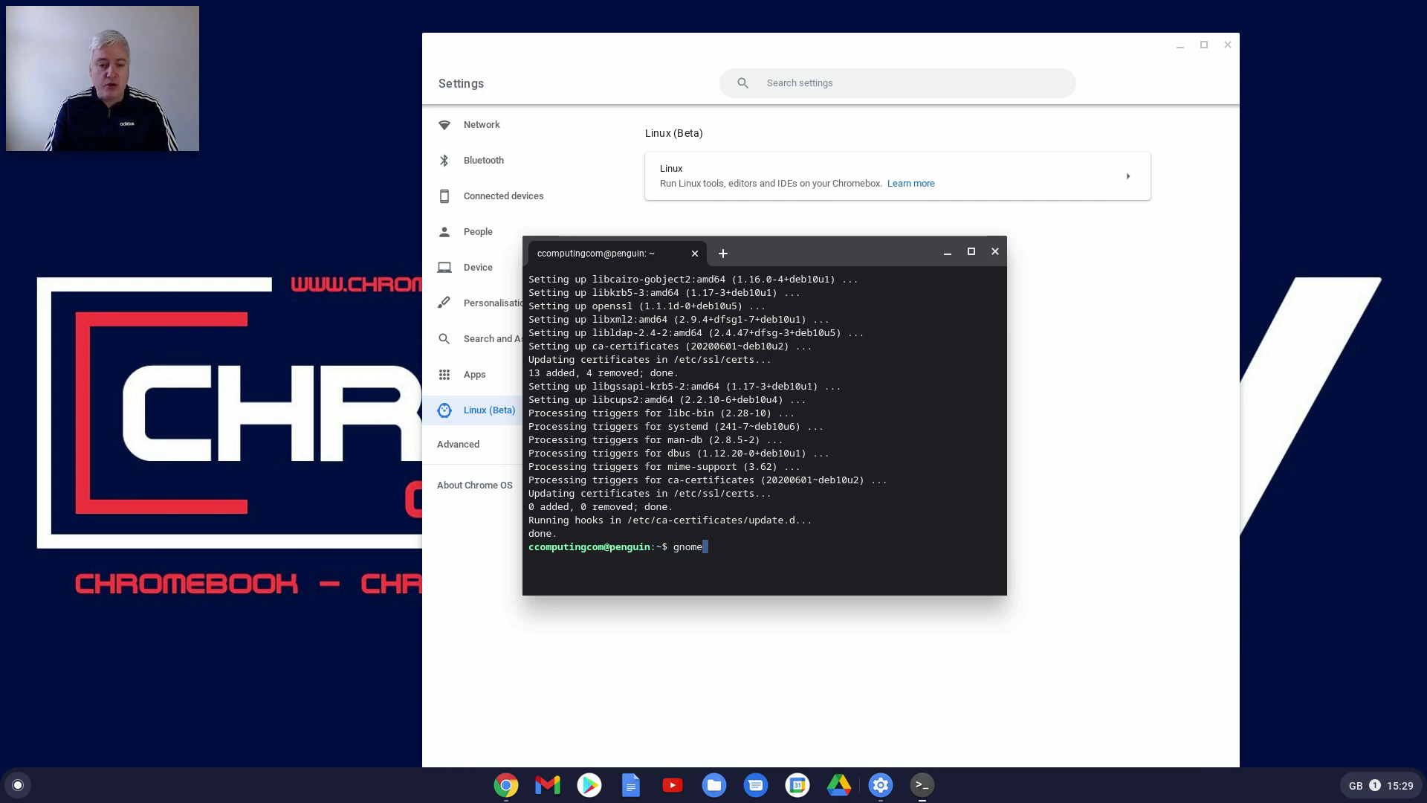
- Correct and run sudo apt install plasma-discover, confirming the download with y
{"action": "key", "text": "BackSpace"}
{"action": "key", "text": "BackSpace"}
{"action": "type", "text": "sudo apt"}
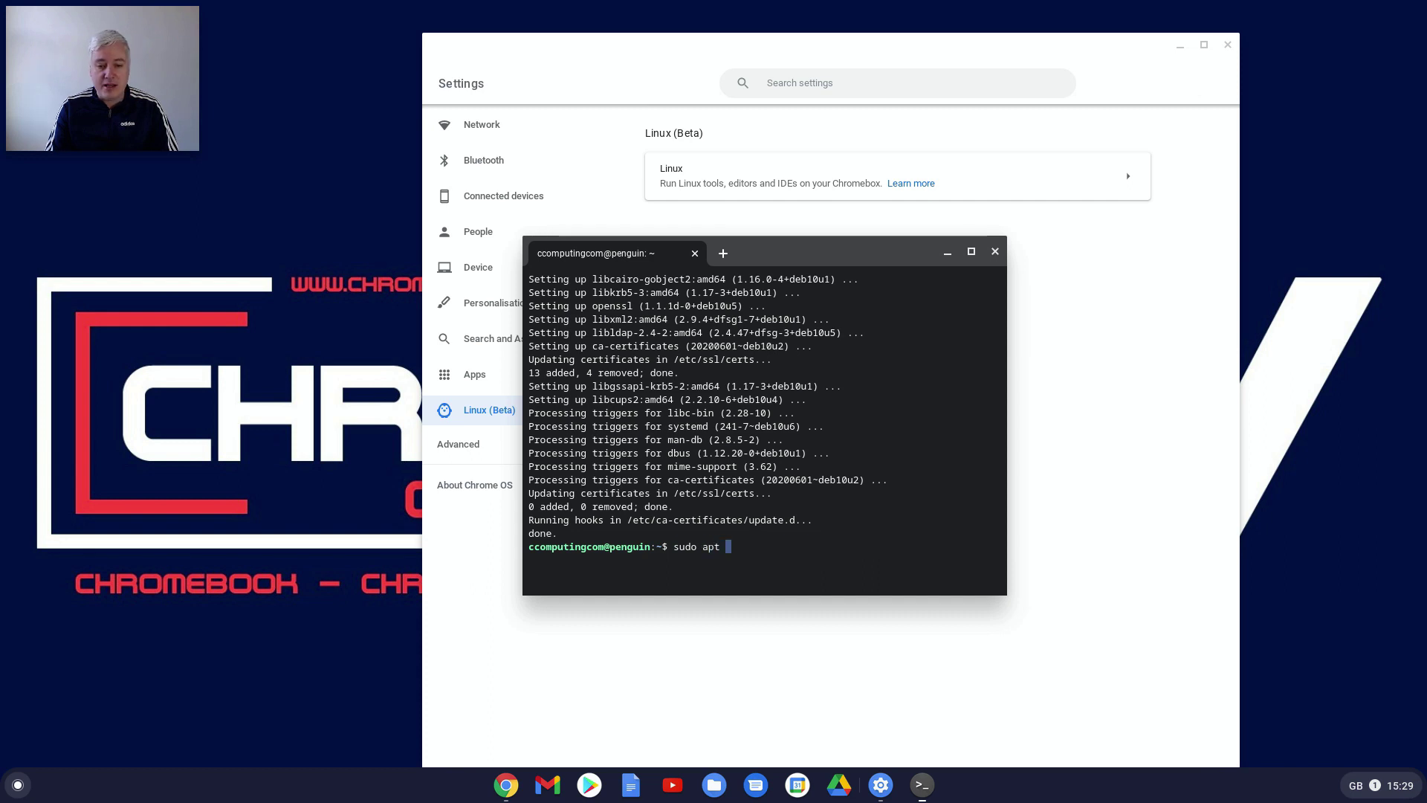
{"action": "type", "text": "install plasma-"}
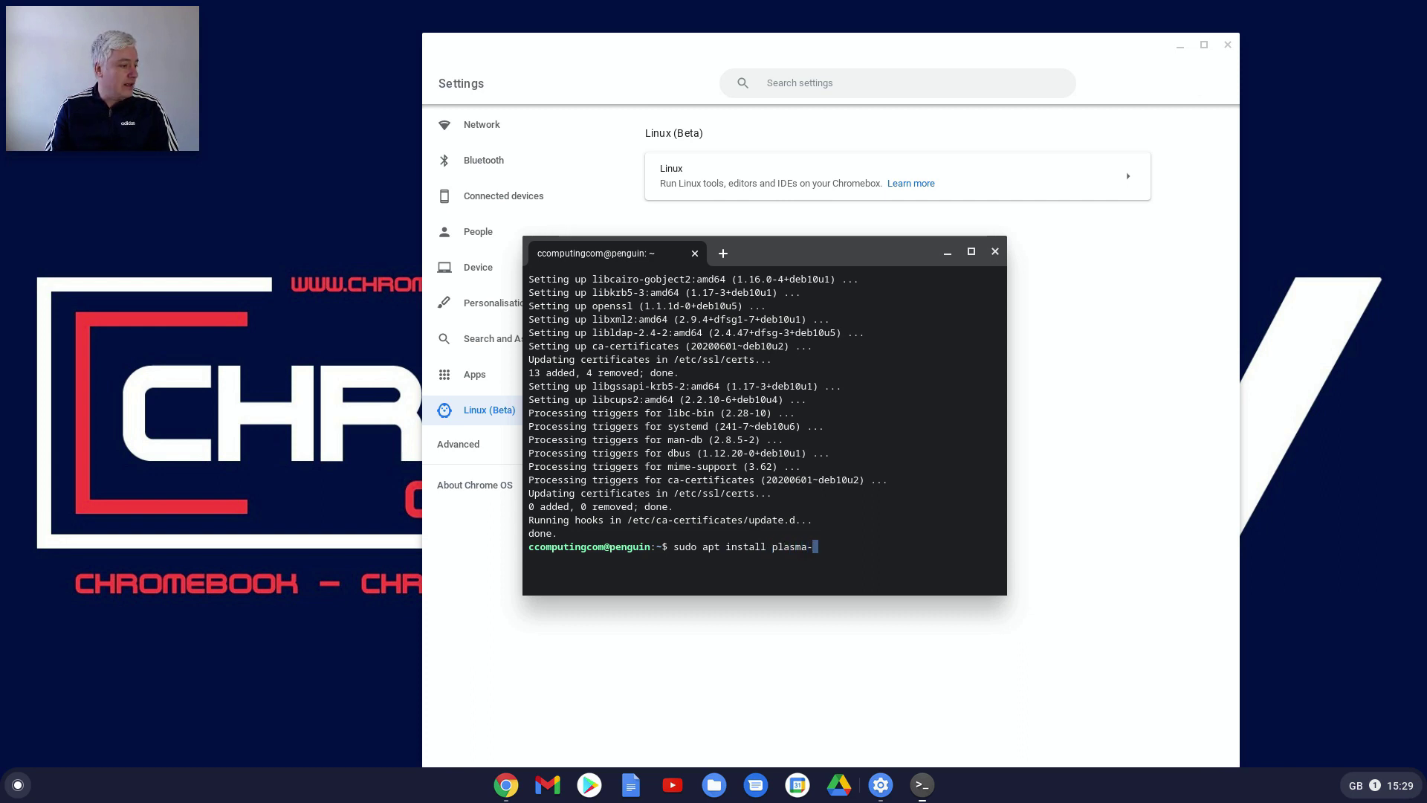
{"action": "type", "text": "scover"}
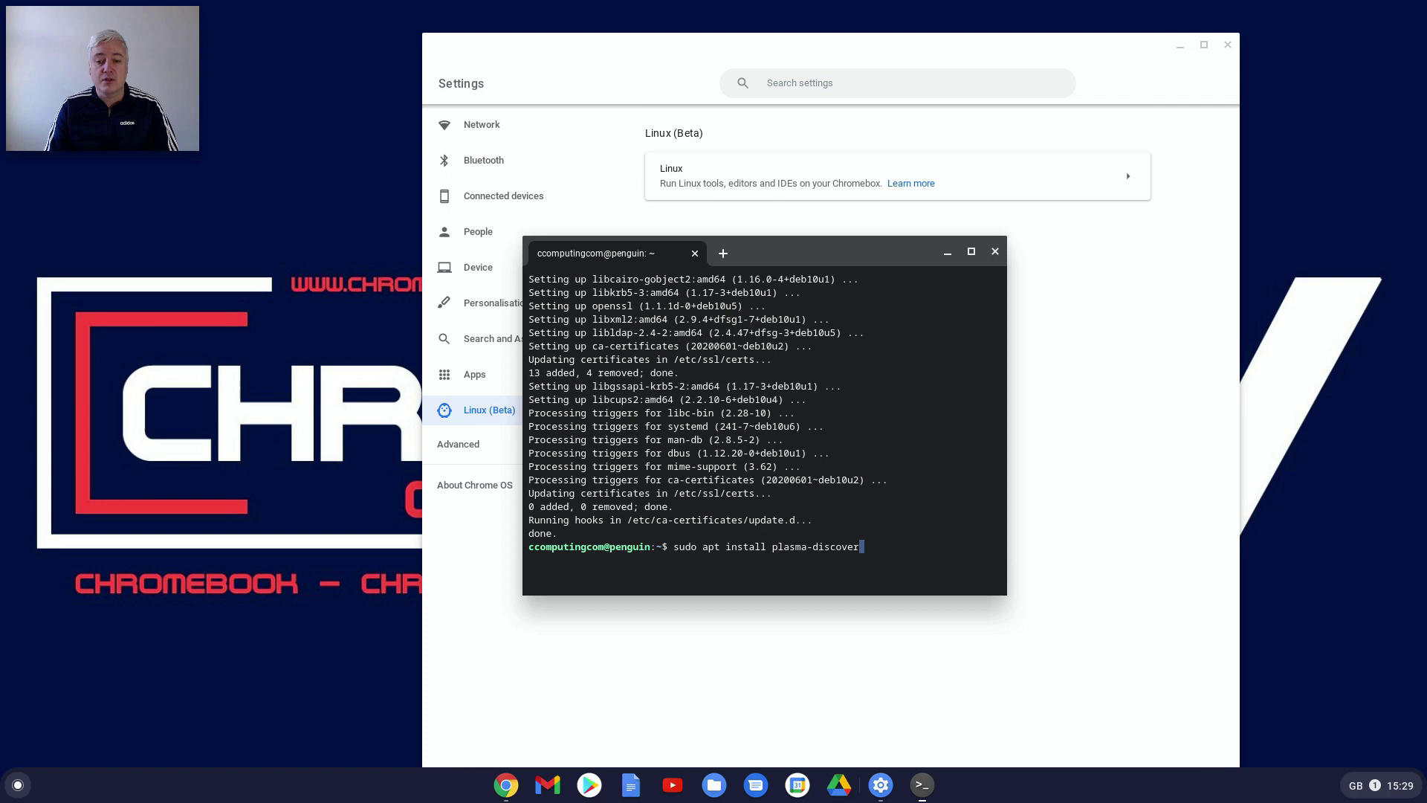
{"action": "key", "text": "Return"}
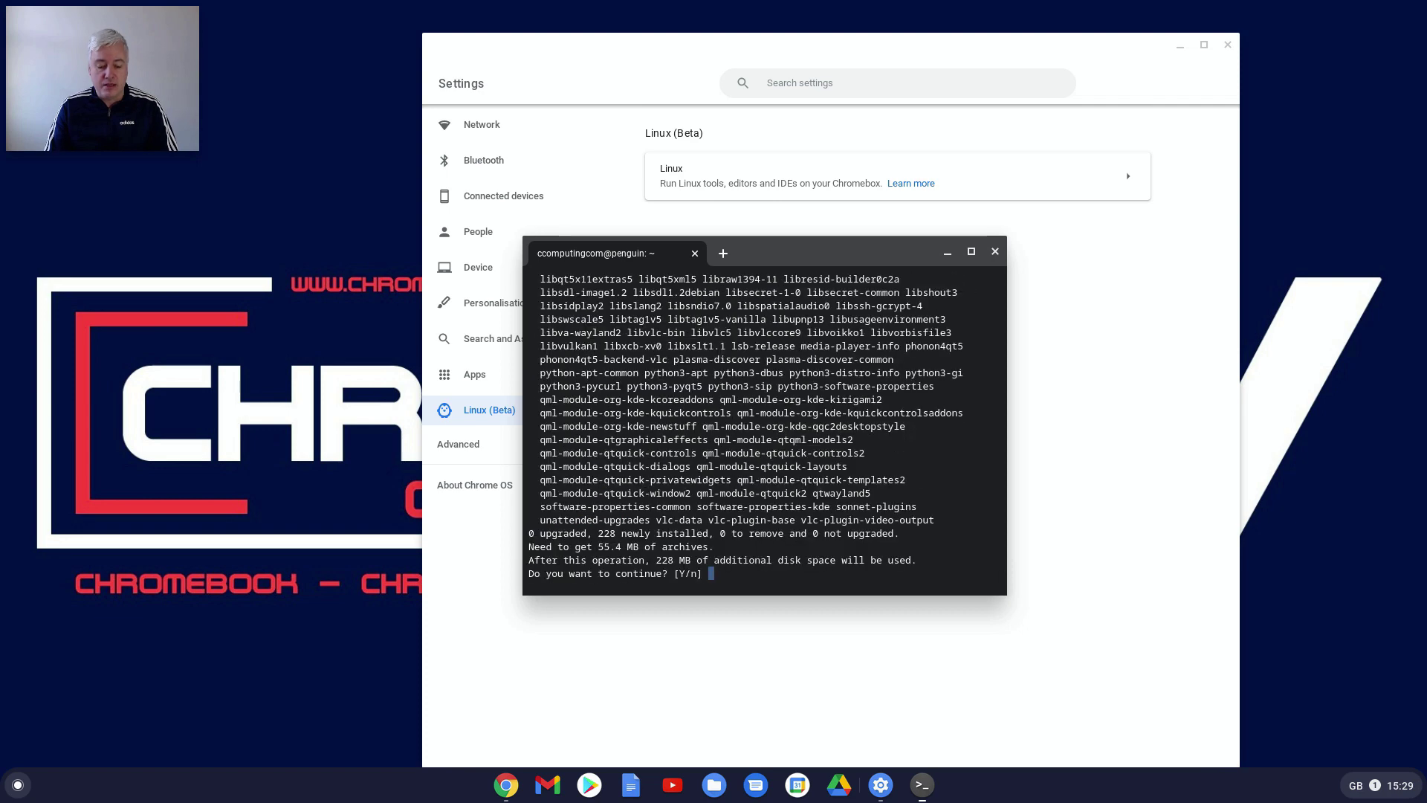
{"action": "type", "text": "y"}
{"action": "key", "text": "Return"}
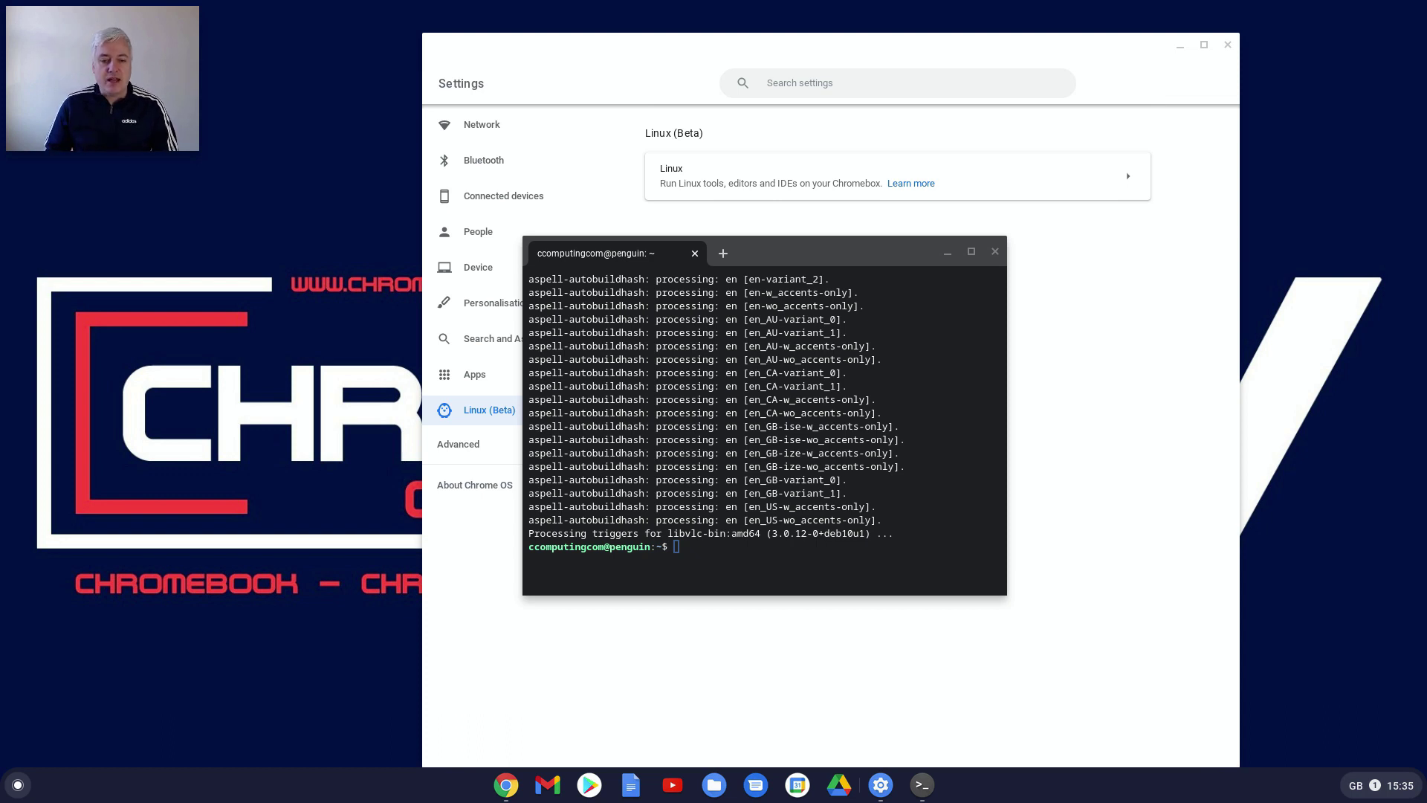
- Exit the terminal shell and close the Settings window
{"action": "left_click", "coordinate": [679, 549]}
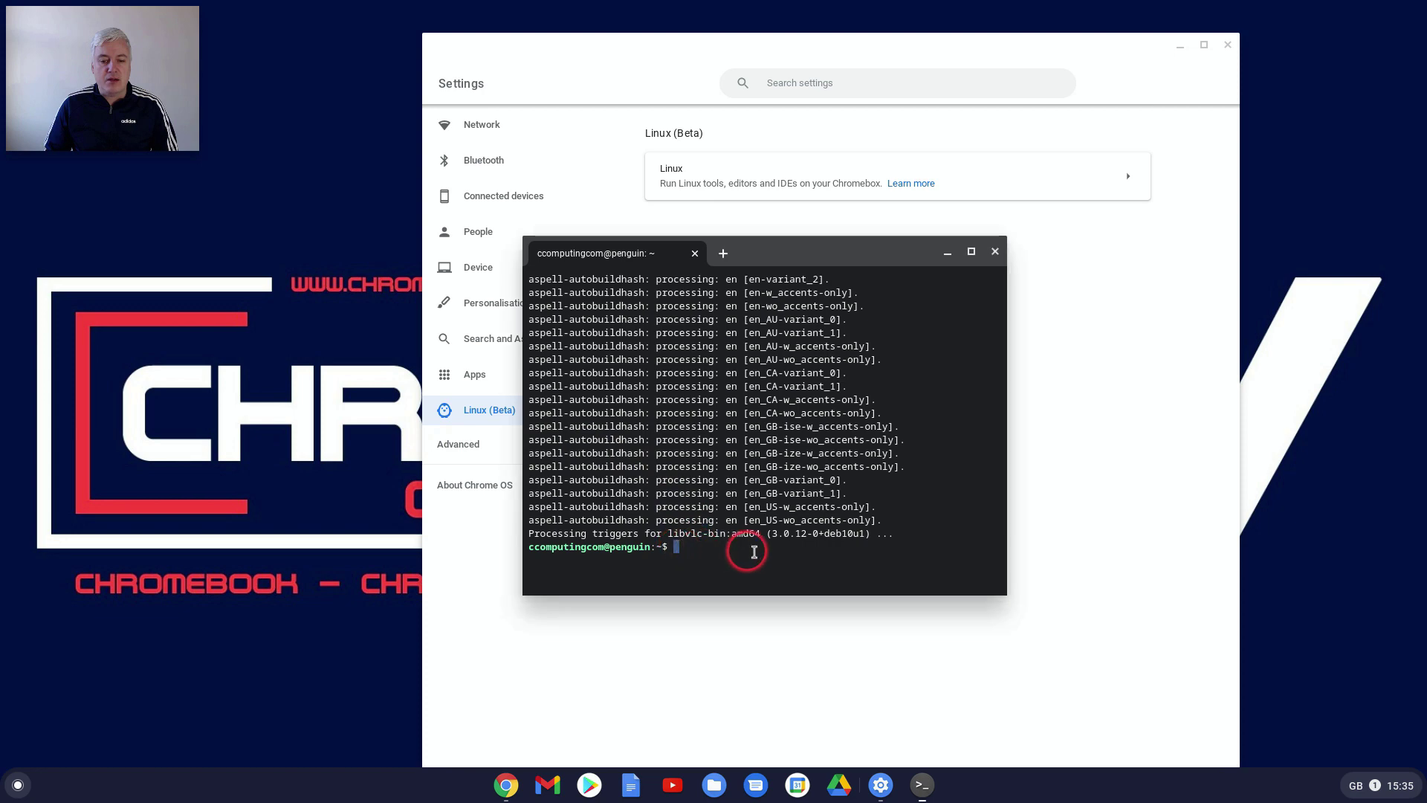
{"action": "type", "text": "ex"}
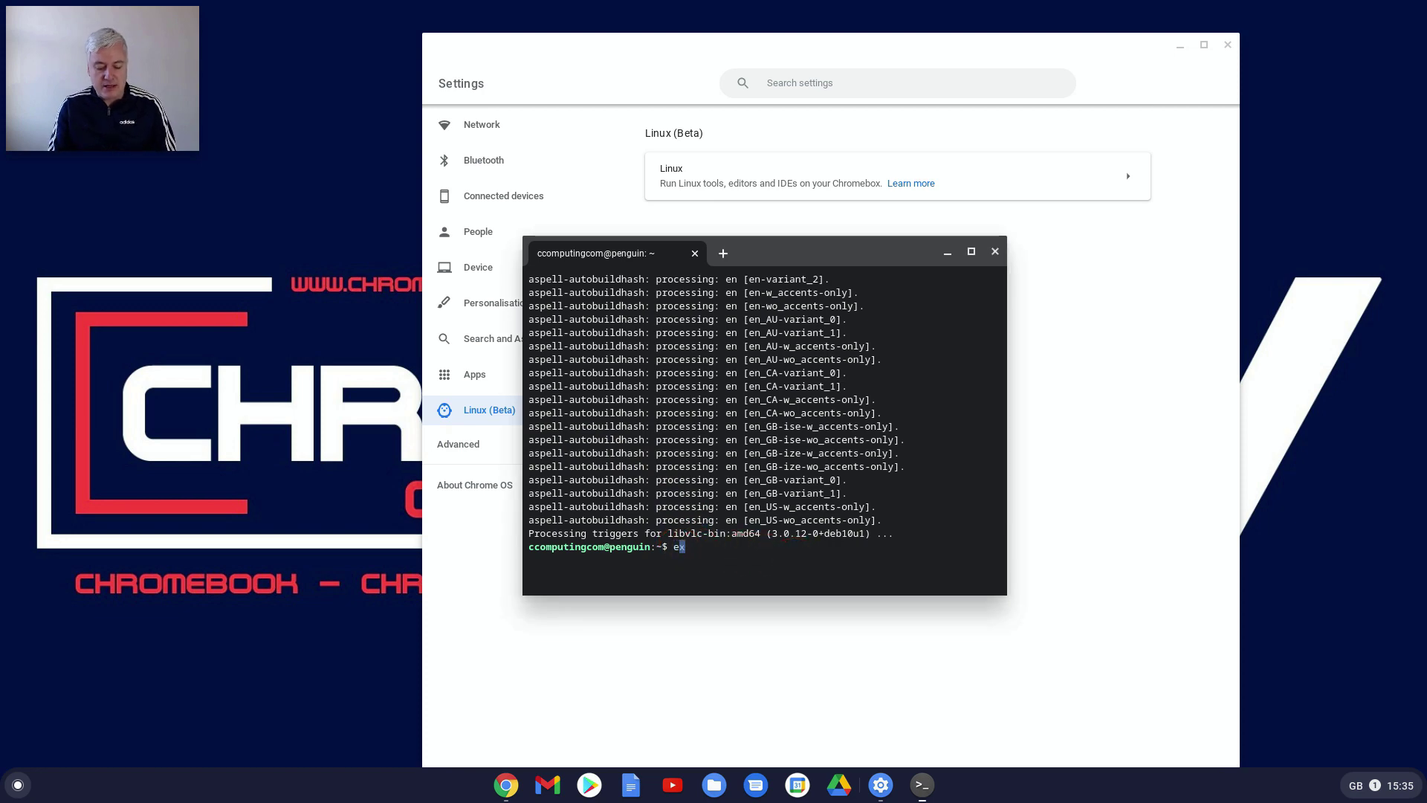
{"action": "type", "text": "it"}
{"action": "key", "text": "Return"}
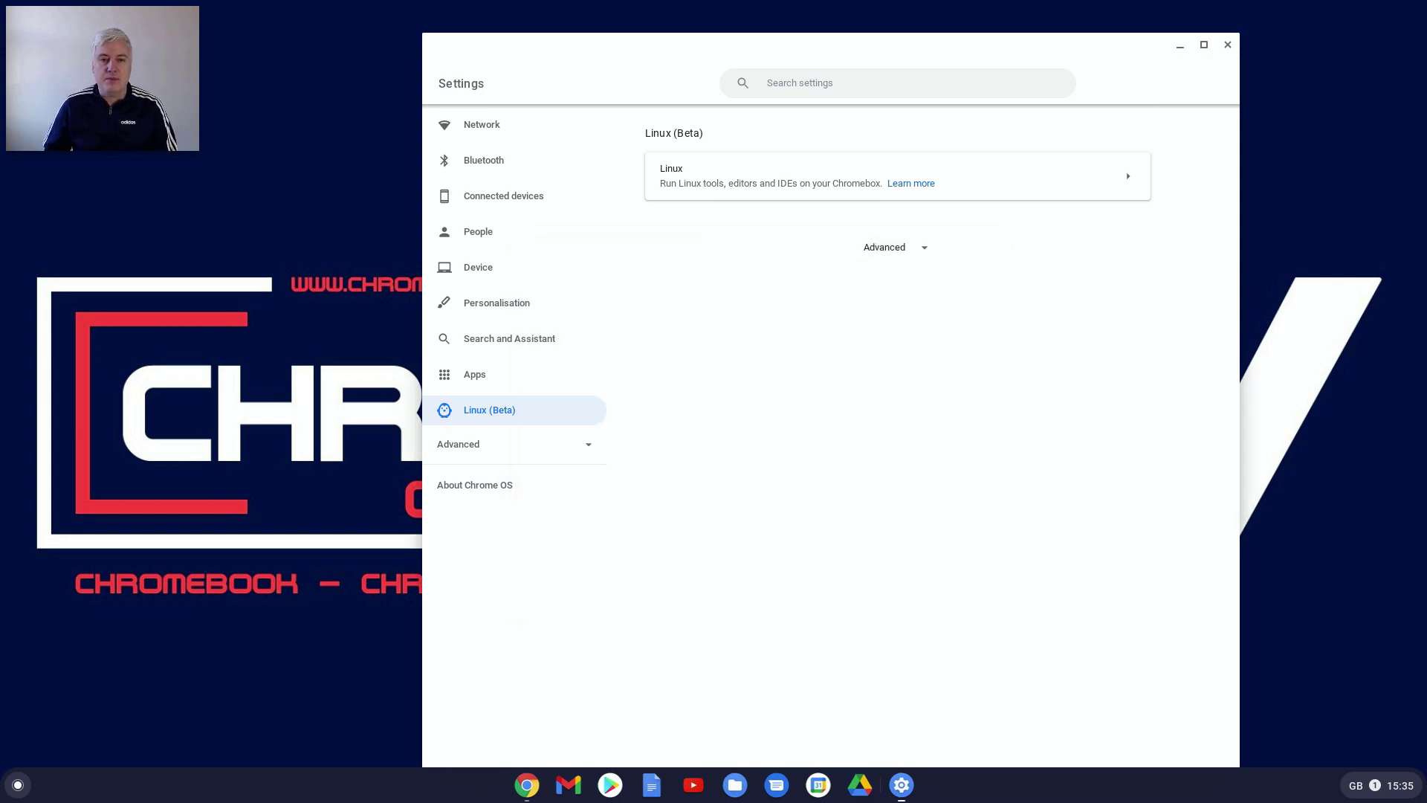
{"action": "left_click", "coordinate": [1227, 45]}
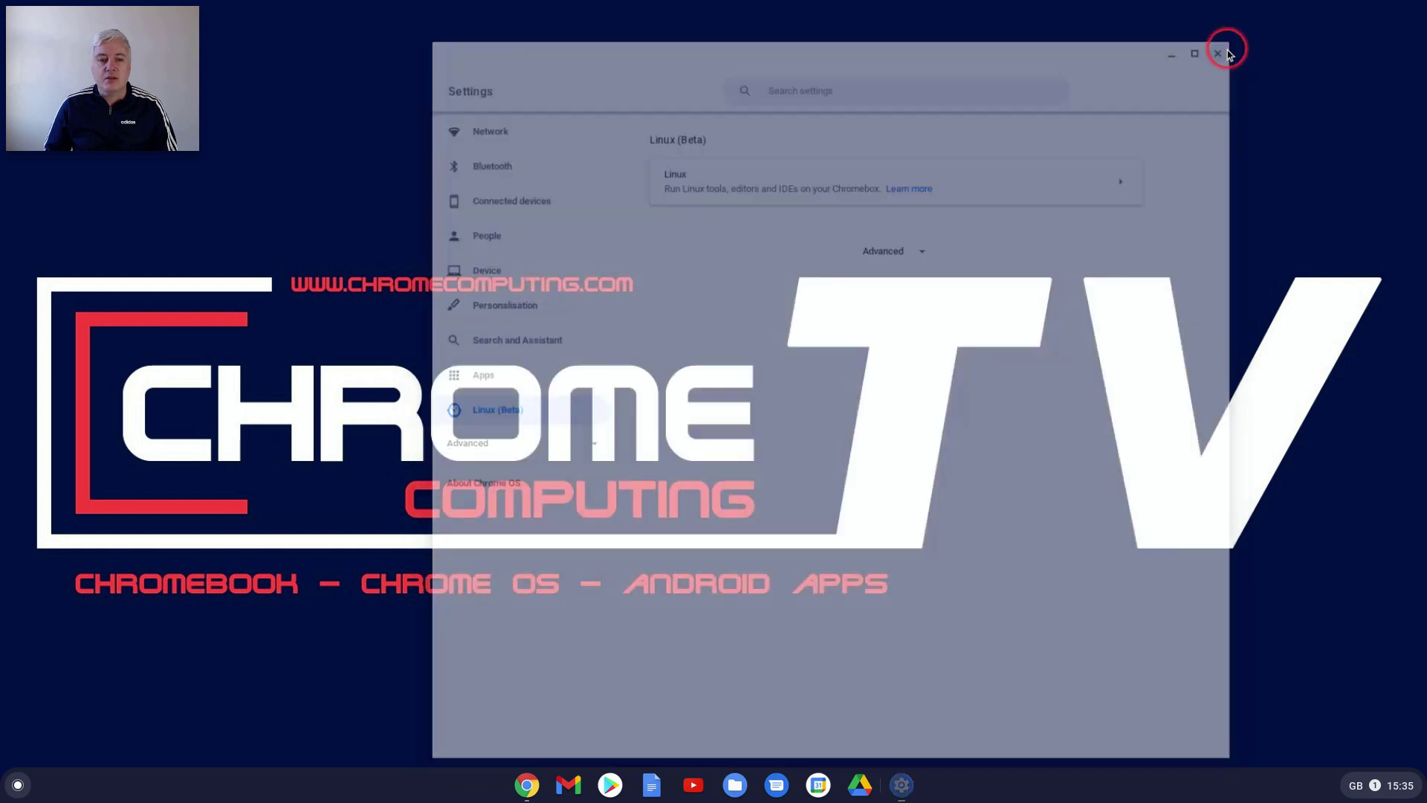
- Open Terminal from the launcher's Linux apps folder, move it aside, then close it
{"action": "left_click", "coordinate": [18, 788]}
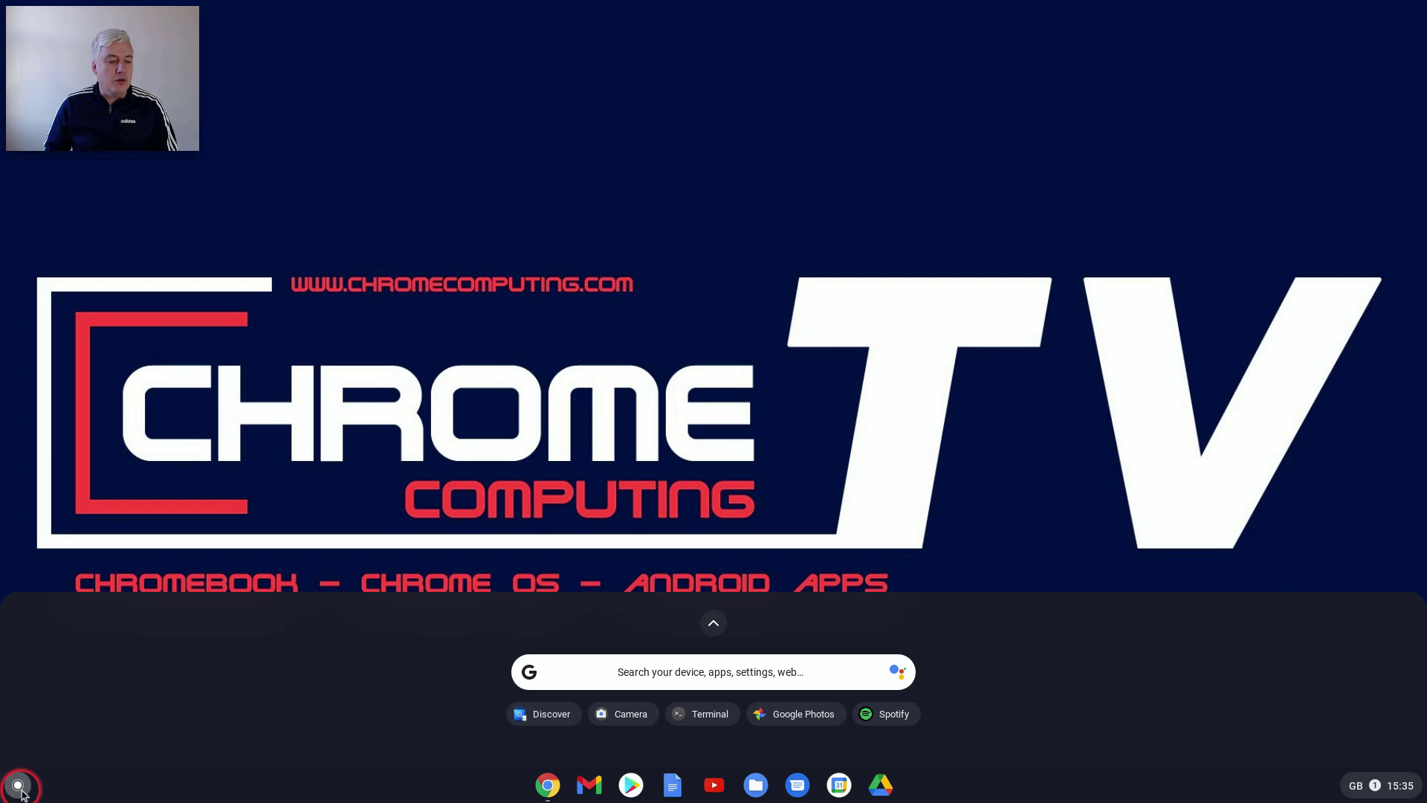
{"action": "left_click", "coordinate": [712, 628]}
{"action": "scroll", "coordinate": [905, 509], "scroll_direction": "down", "scroll_amount": 1}
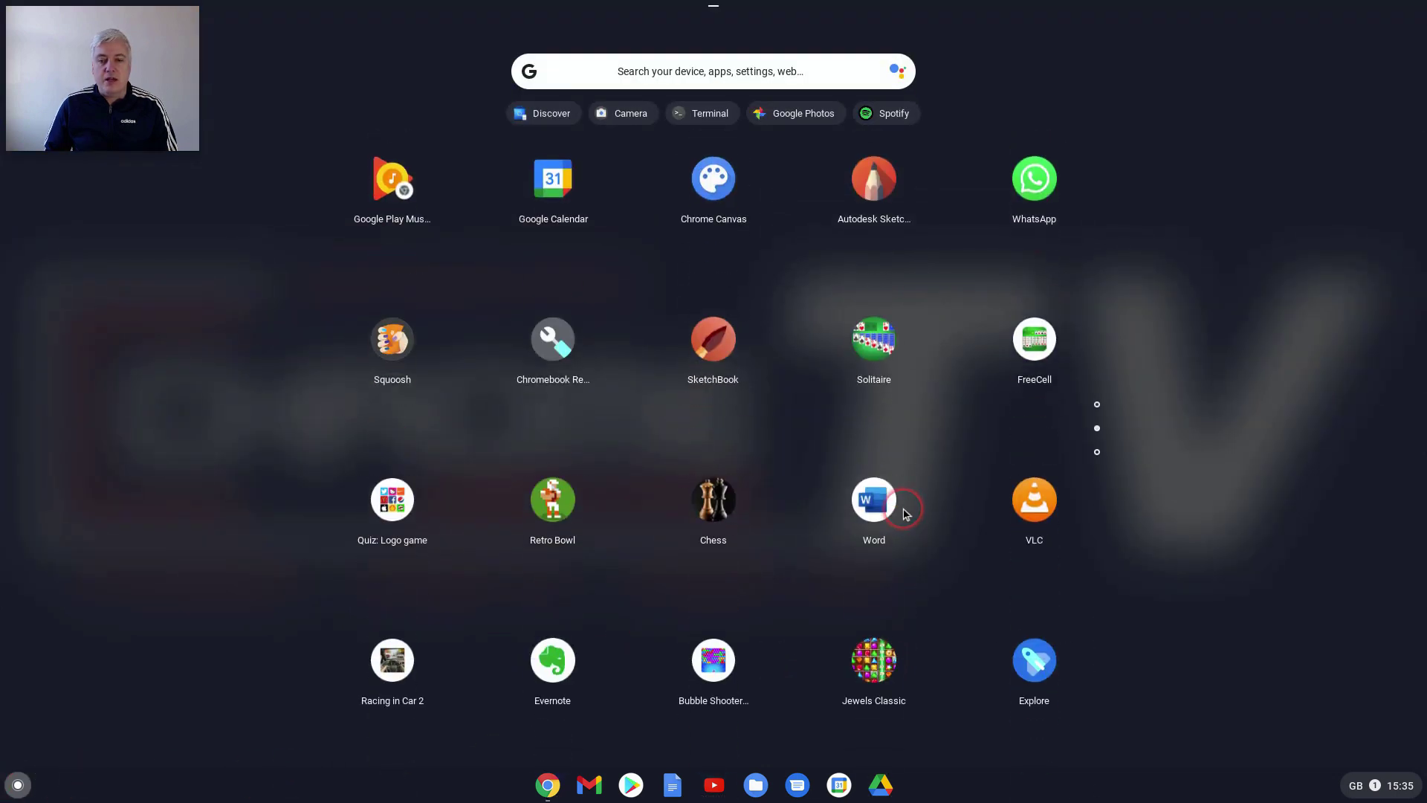
{"action": "scroll", "coordinate": [904, 510], "scroll_direction": "down", "scroll_amount": 1}
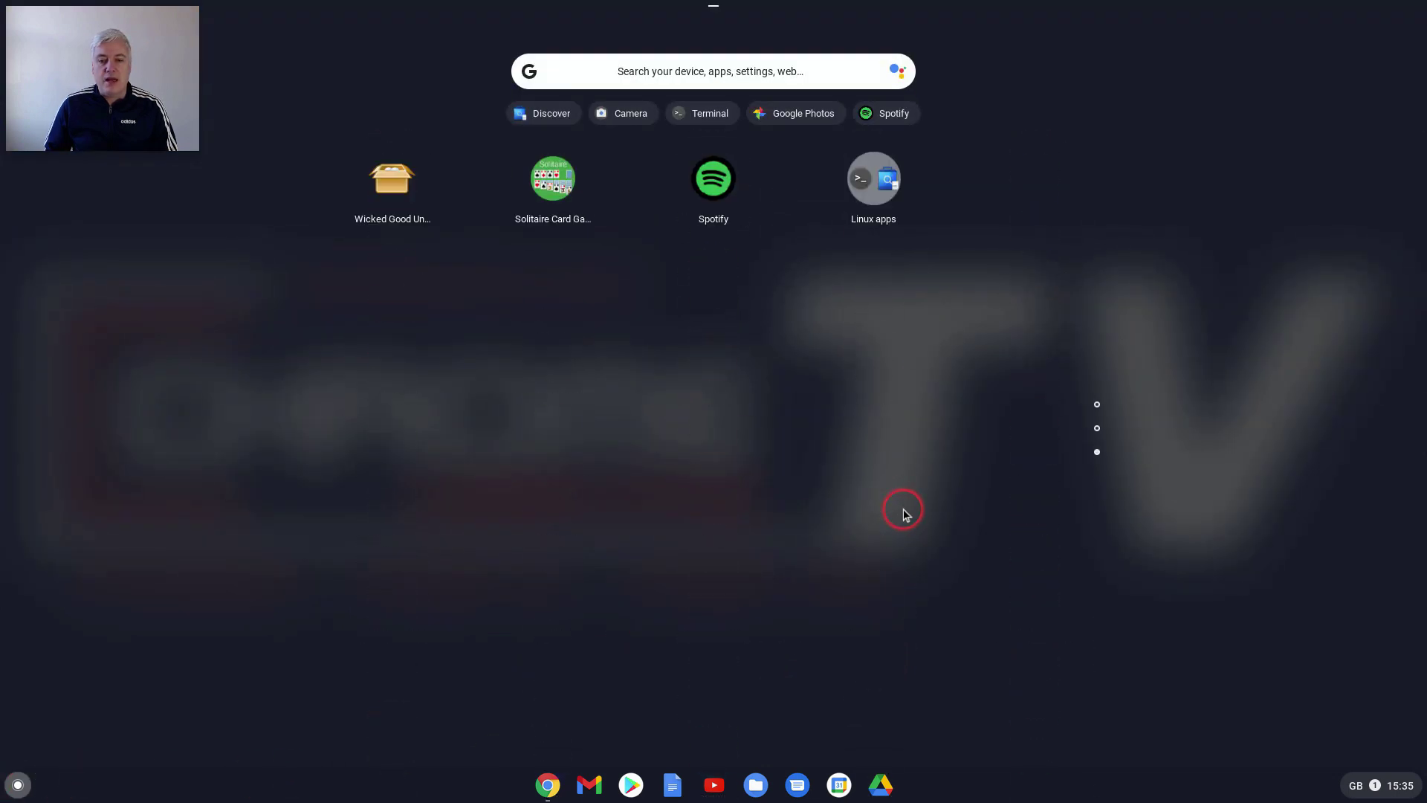
{"action": "left_click", "coordinate": [884, 189]}
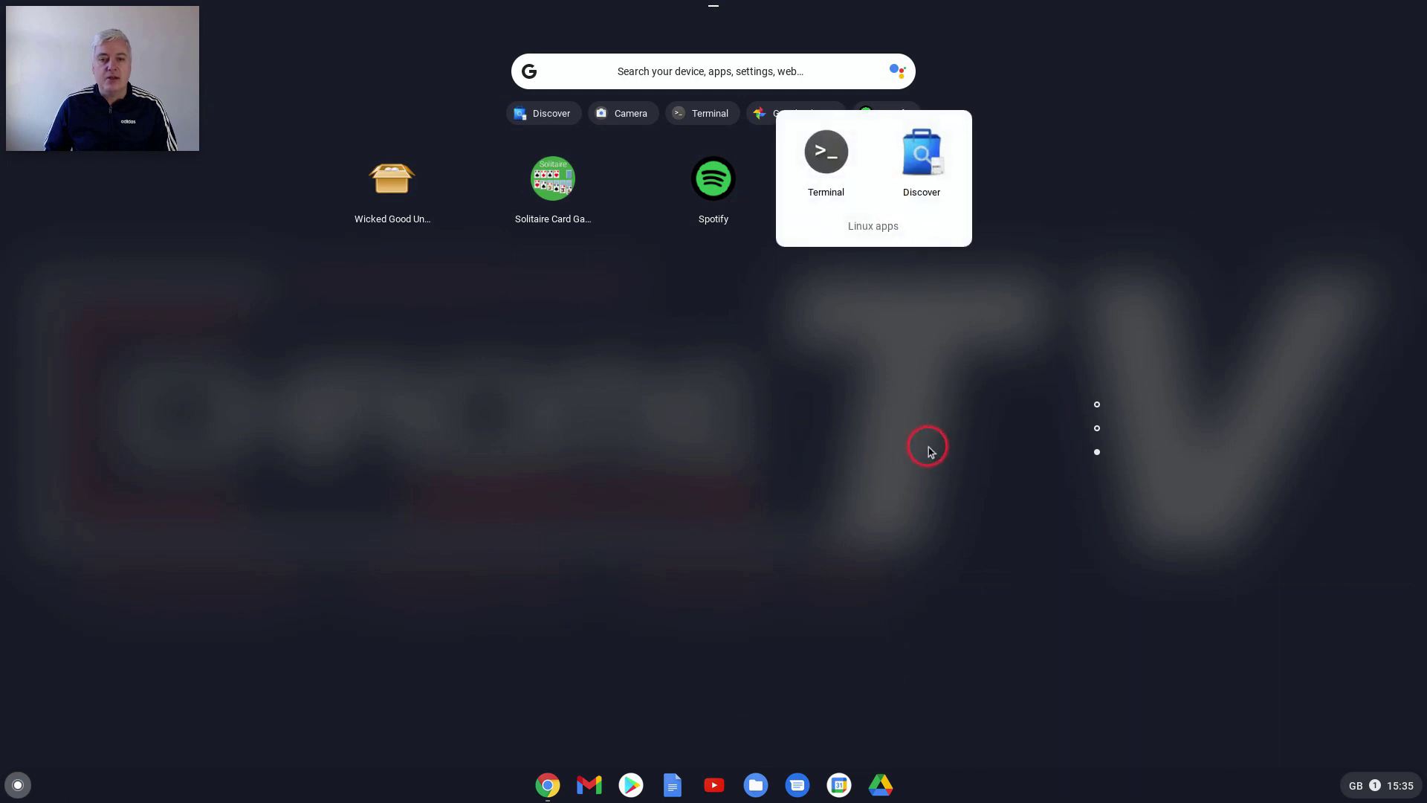
{"action": "left_click", "coordinate": [829, 150]}
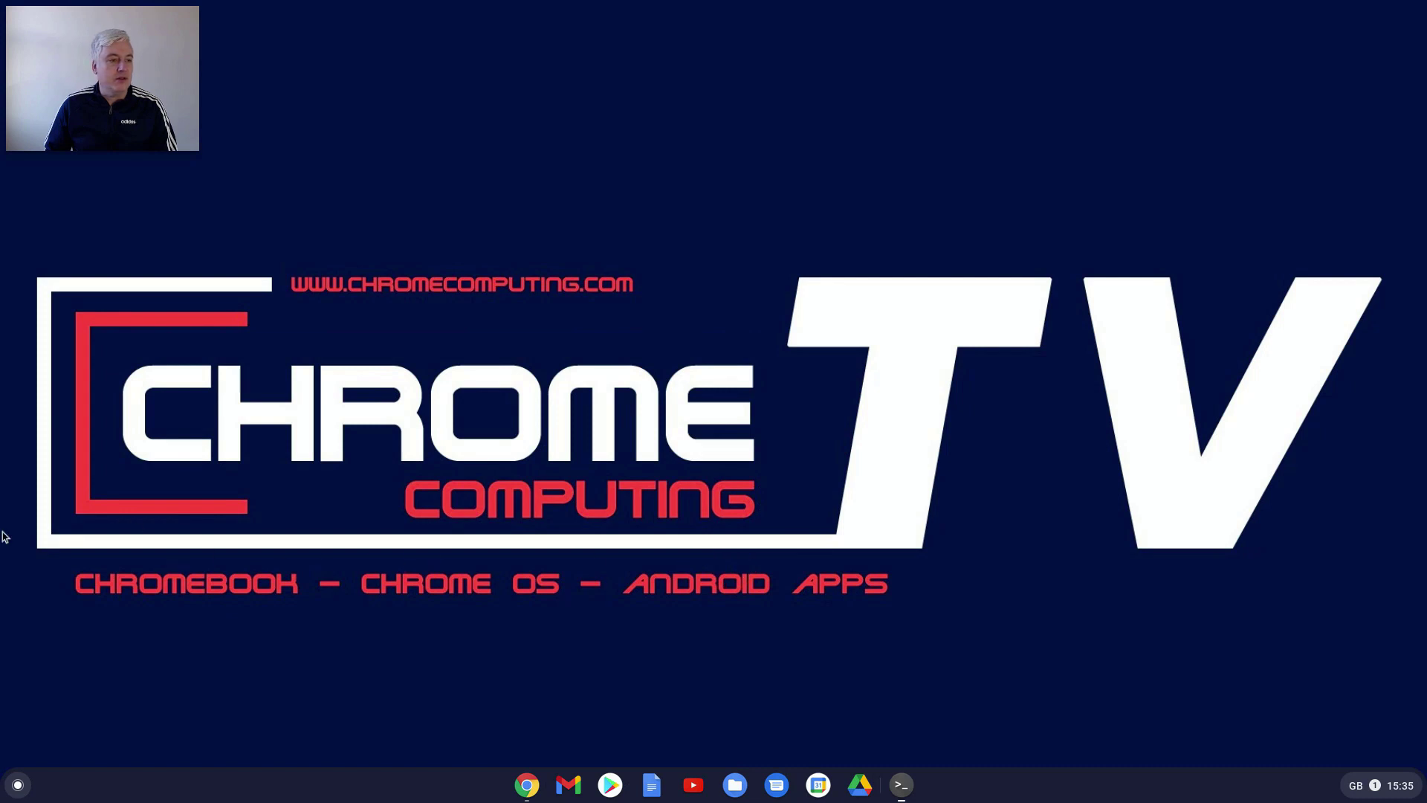
{"action": "left_click_drag", "start_coordinate": [596, 267], "coordinate": [730, 245]}
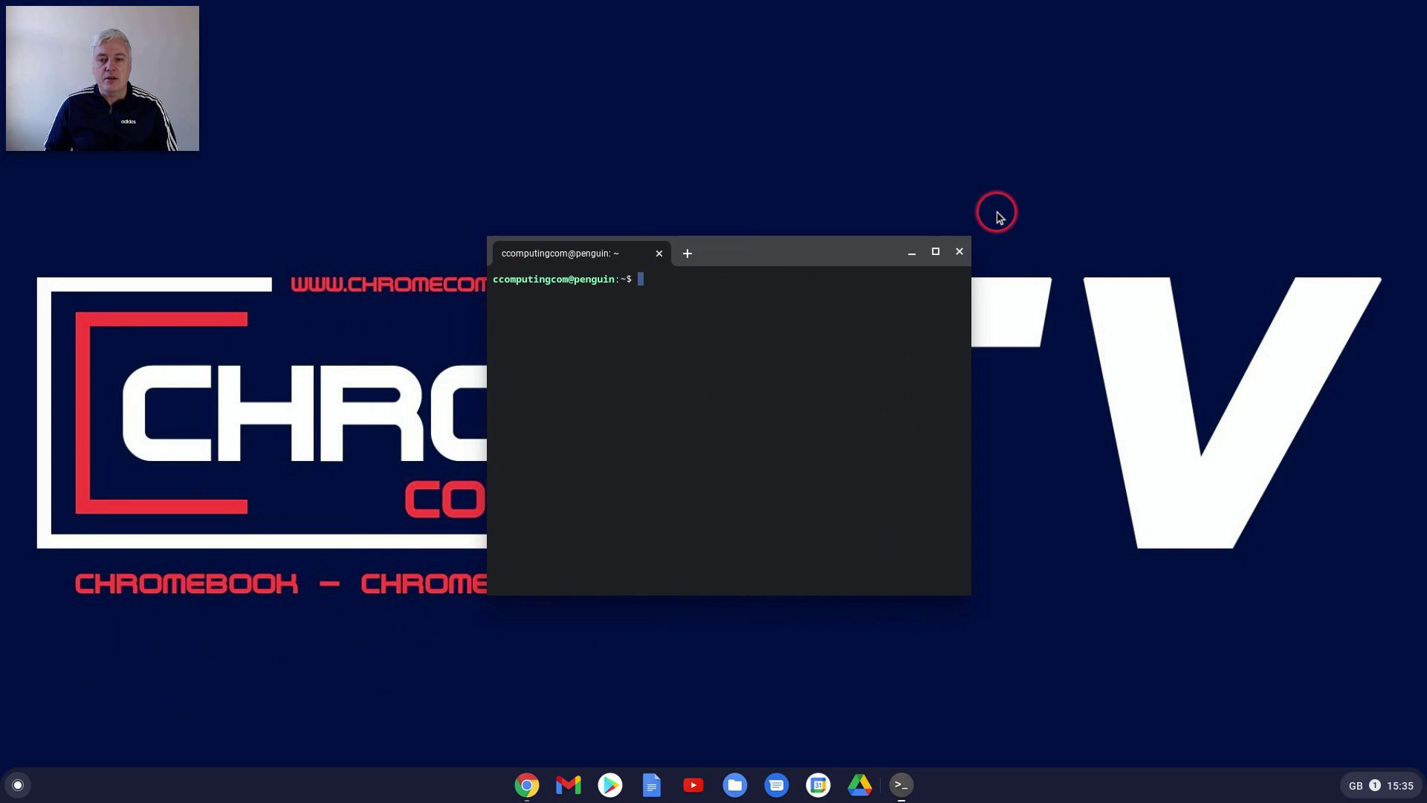
{"action": "left_click", "coordinate": [959, 252]}
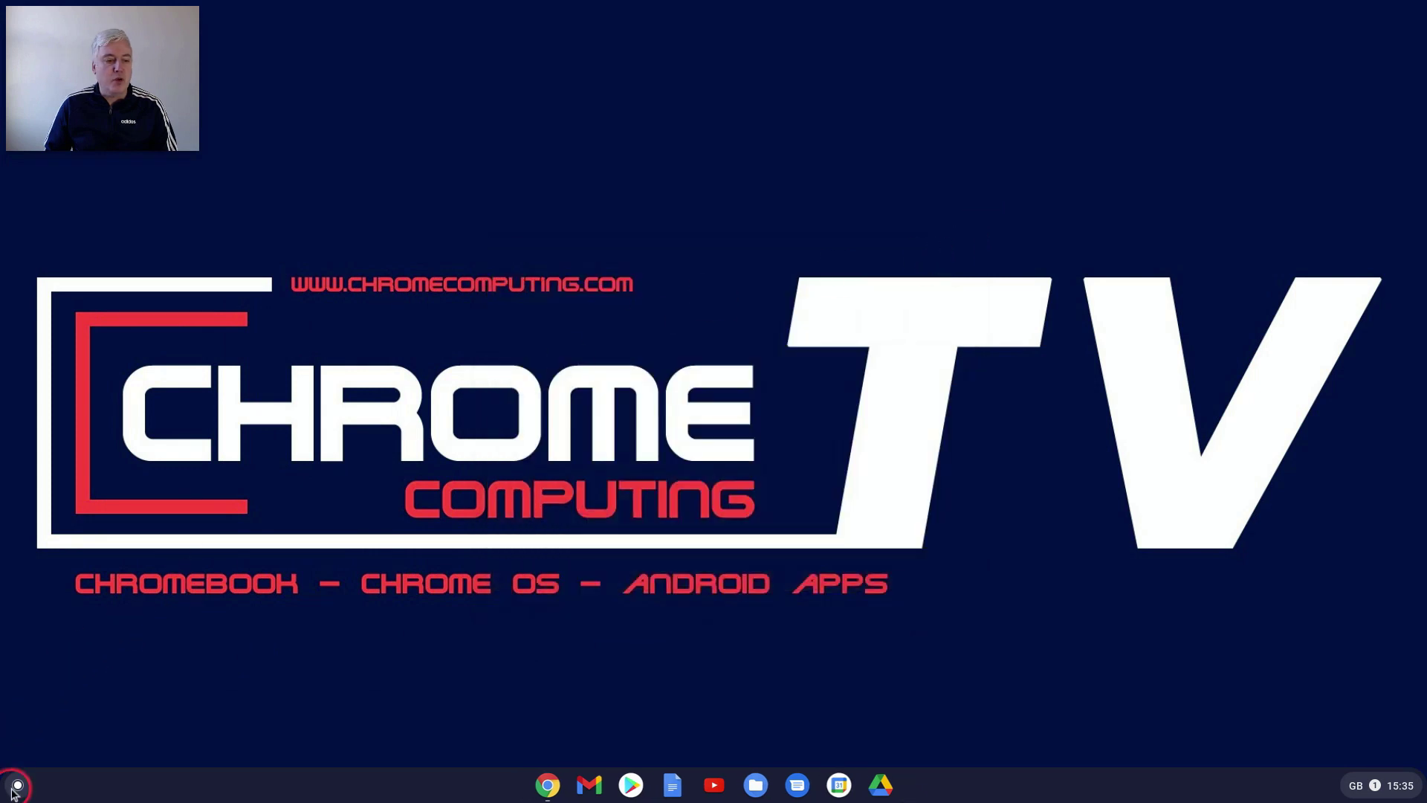
- Reopen the full launcher and open the Linux apps folder showing Terminal and Discover
{"action": "left_click", "coordinate": [15, 789]}
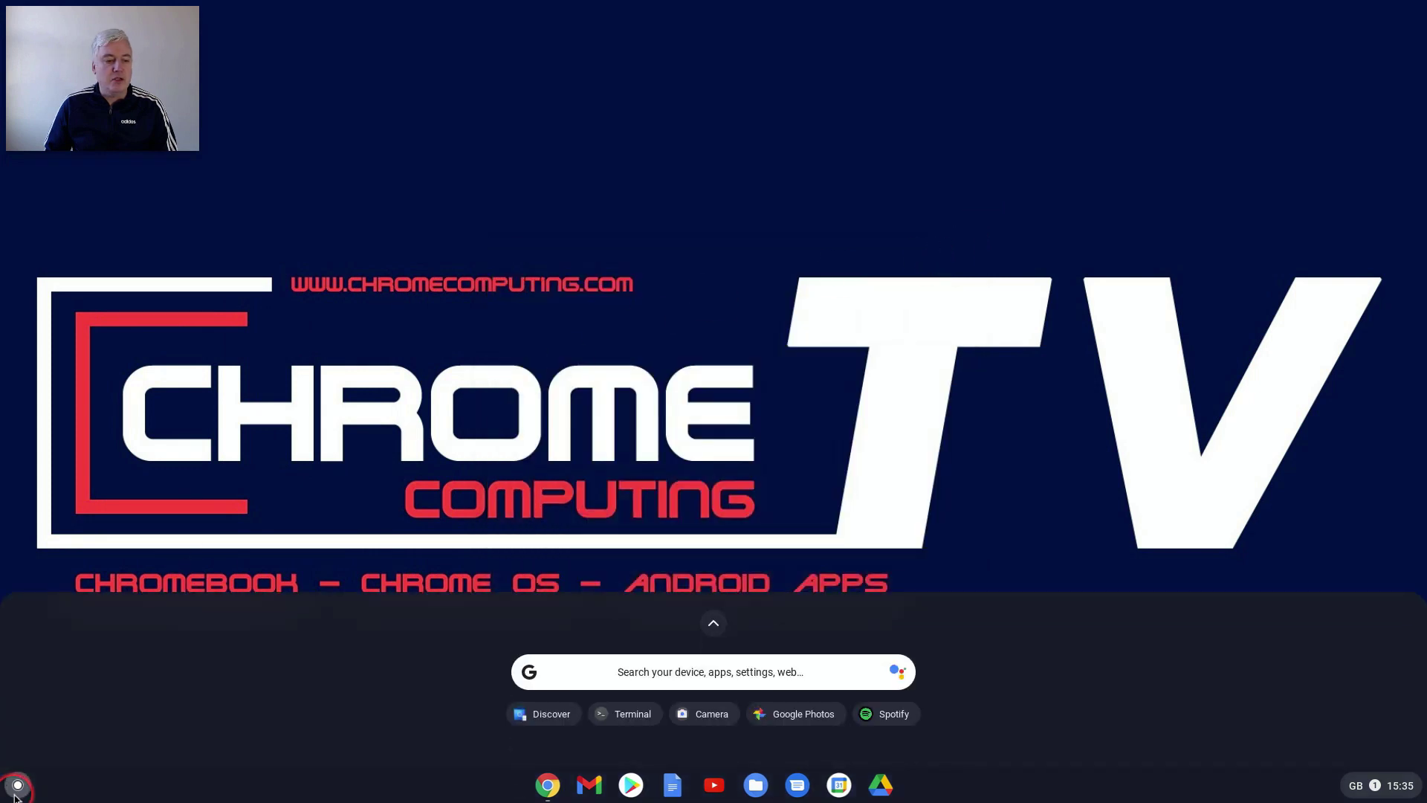
{"action": "left_click", "coordinate": [716, 625]}
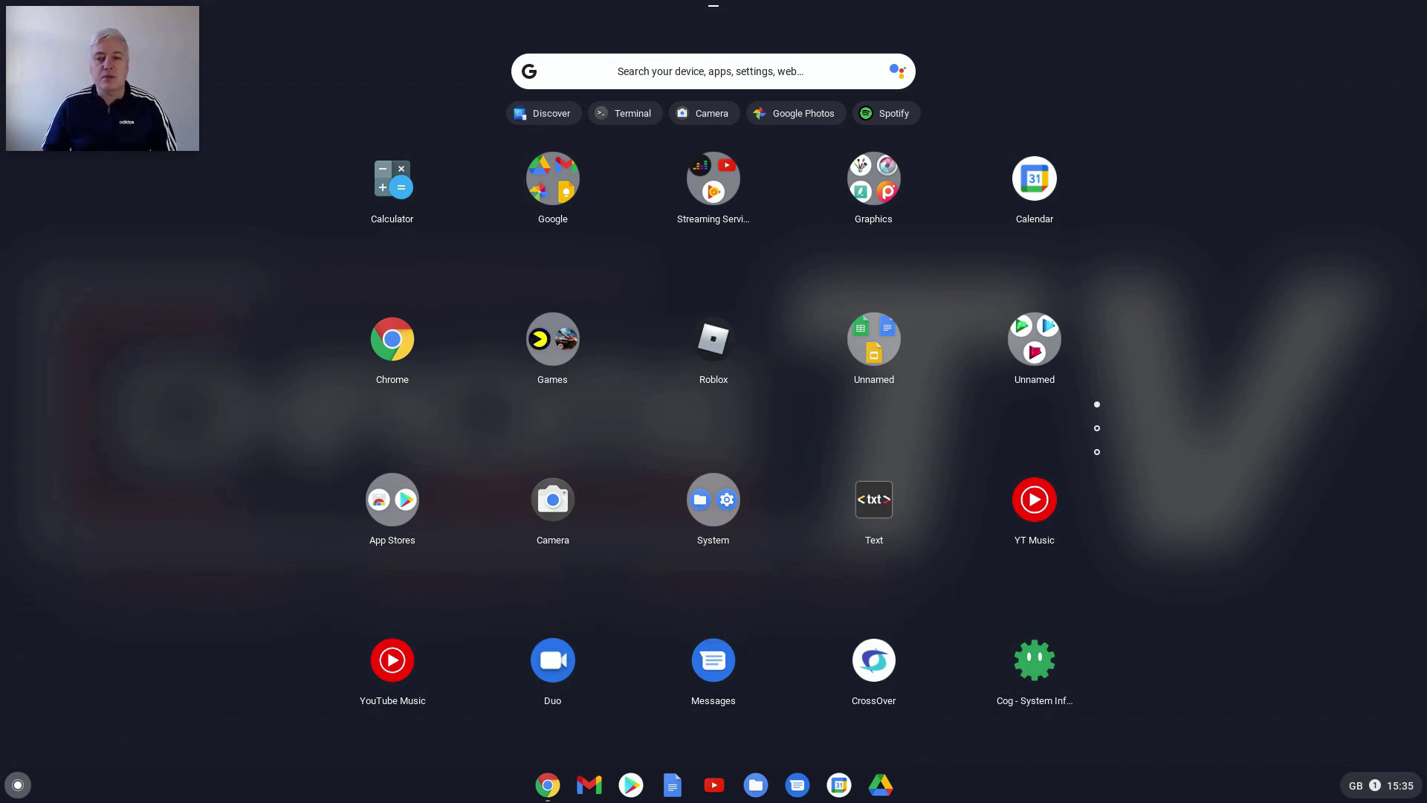
{"action": "left_click", "coordinate": [1052, 501]}
{"action": "scroll", "coordinate": [854, 548], "scroll_direction": "down", "scroll_amount": 10}
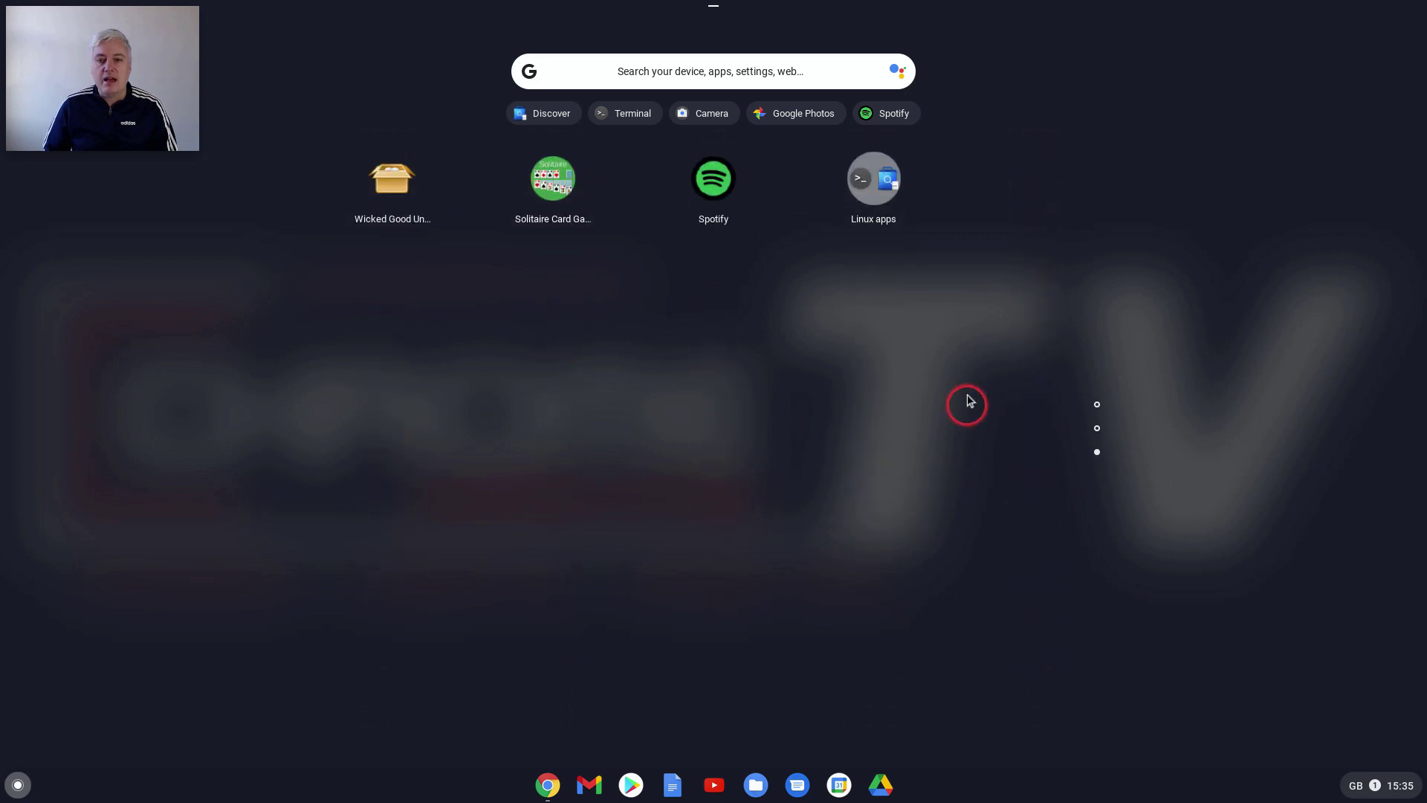
{"action": "left_click", "coordinate": [876, 178]}
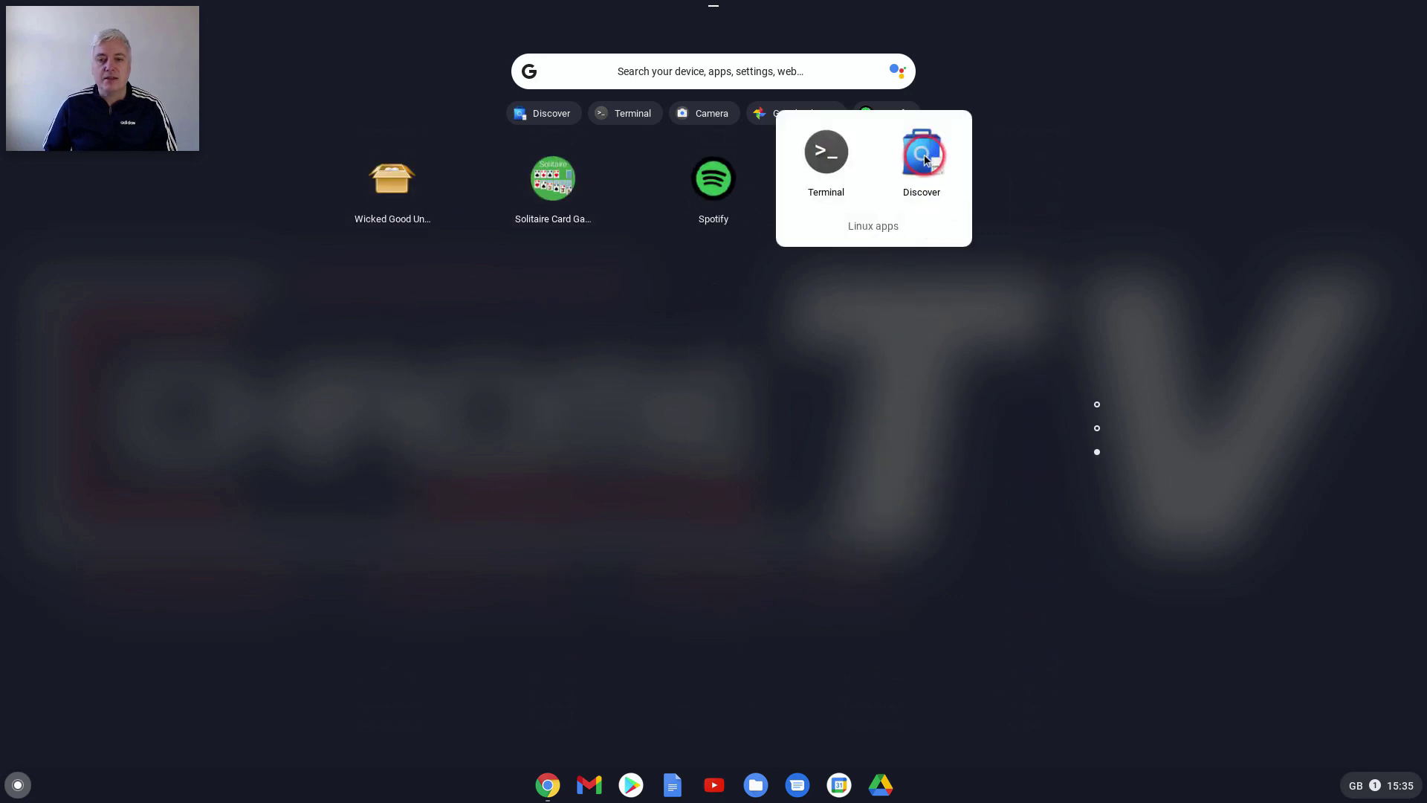
- Launch Discover from the Linux apps folder and let it check for updates
{"action": "left_click", "coordinate": [922, 178]}
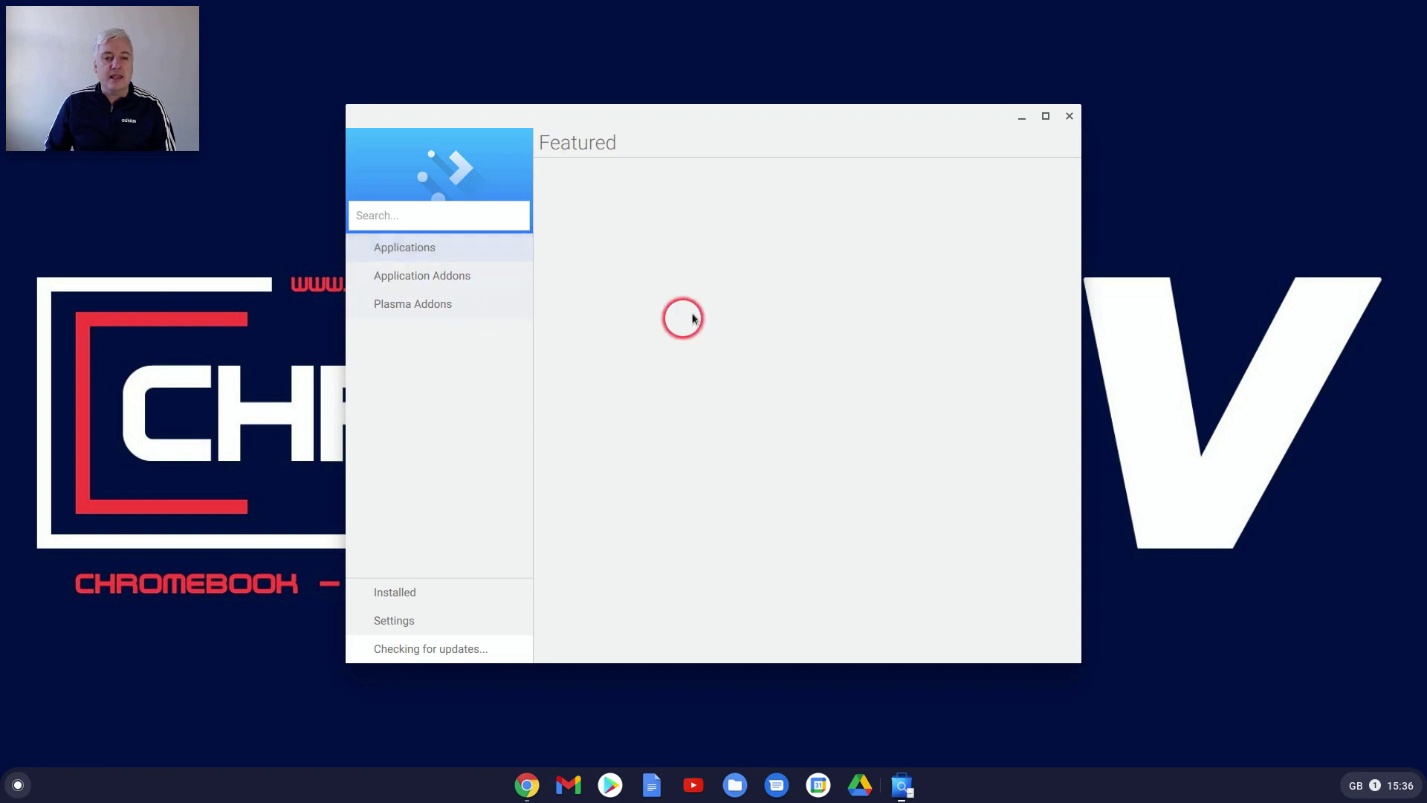
{"action": "left_click", "coordinate": [444, 651]}
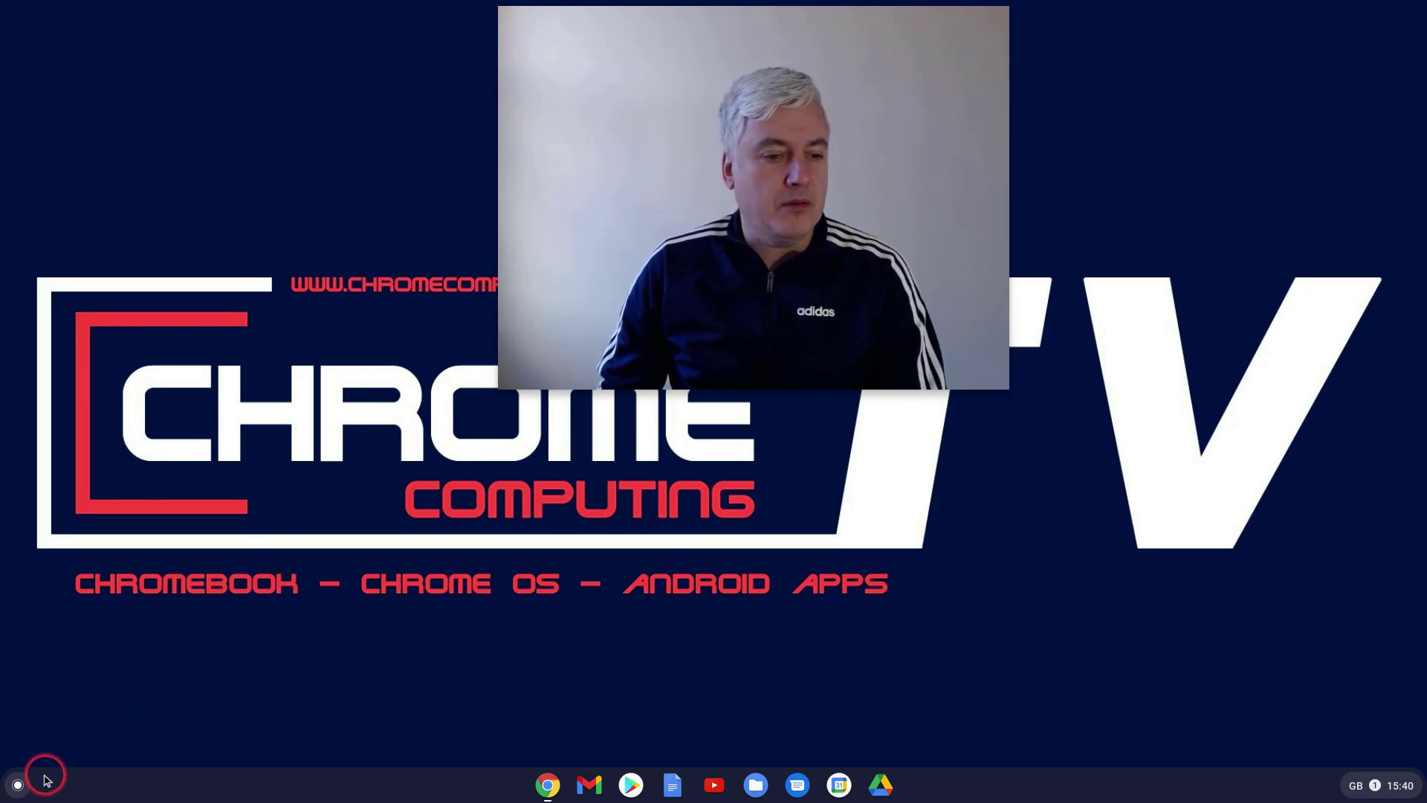
- Reopen the full launcher, scroll to the last page and open the Linux apps folder
{"action": "left_click", "coordinate": [18, 786]}
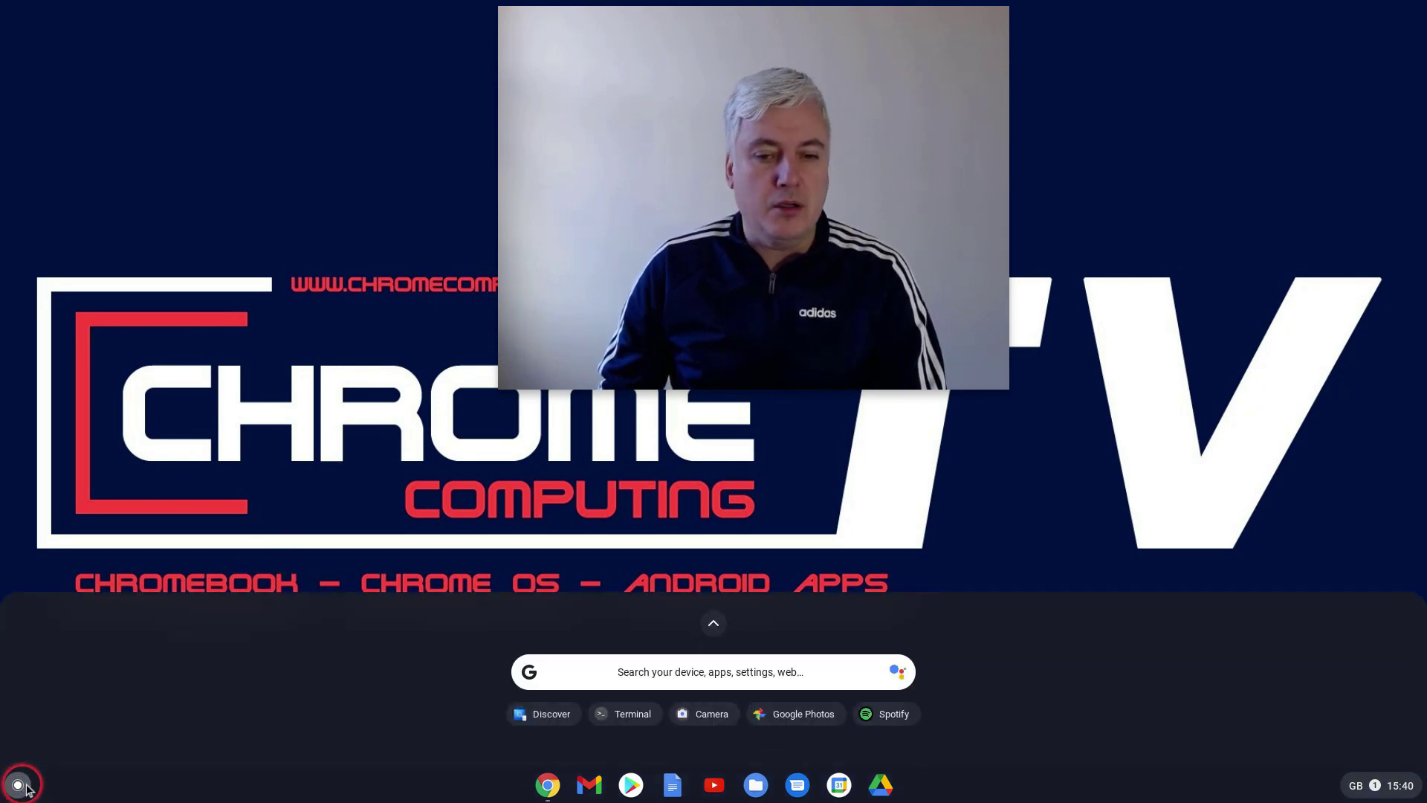
{"action": "left_click", "coordinate": [714, 631]}
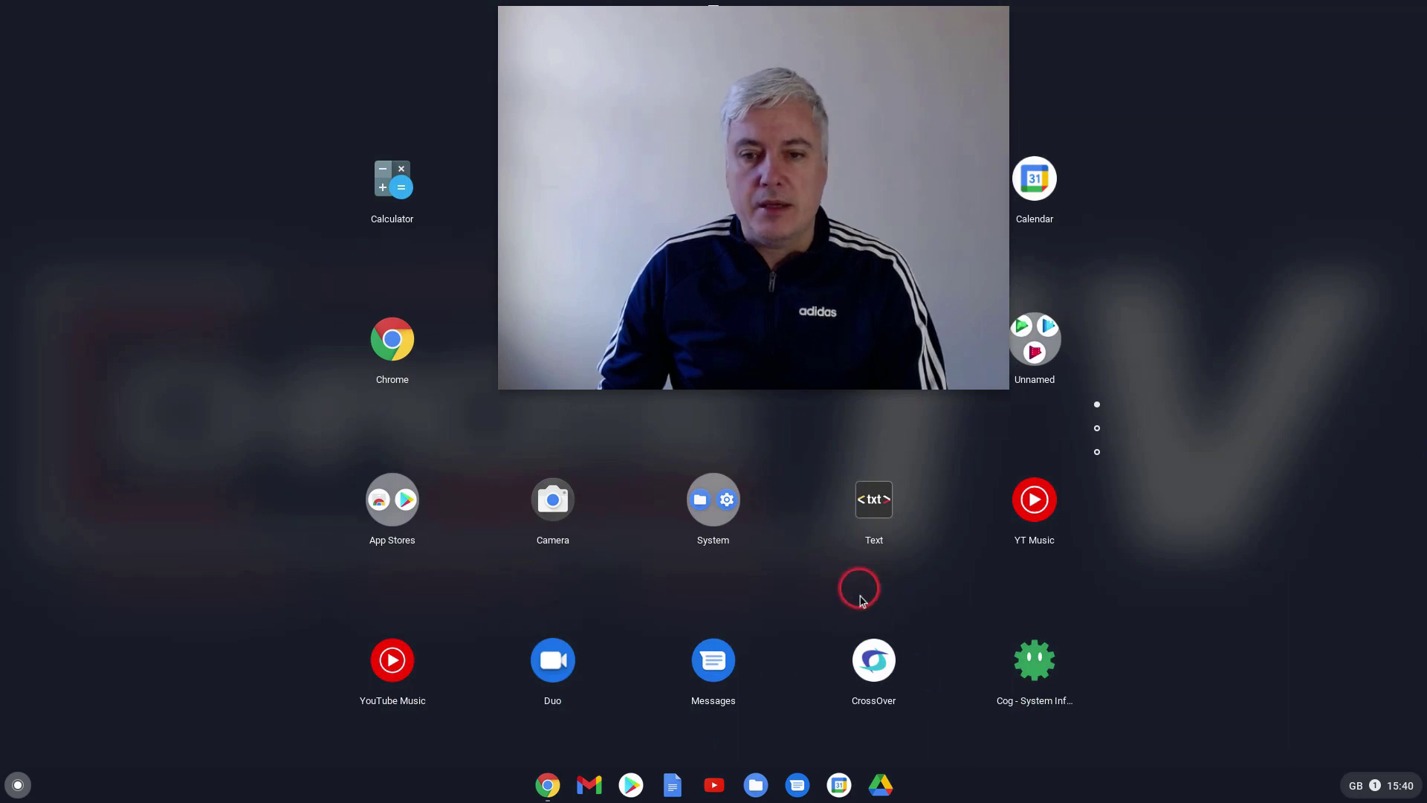
{"action": "scroll", "coordinate": [900, 628], "scroll_direction": "down", "scroll_amount": 2}
{"action": "scroll", "coordinate": [917, 640], "scroll_direction": "down", "scroll_amount": 1}
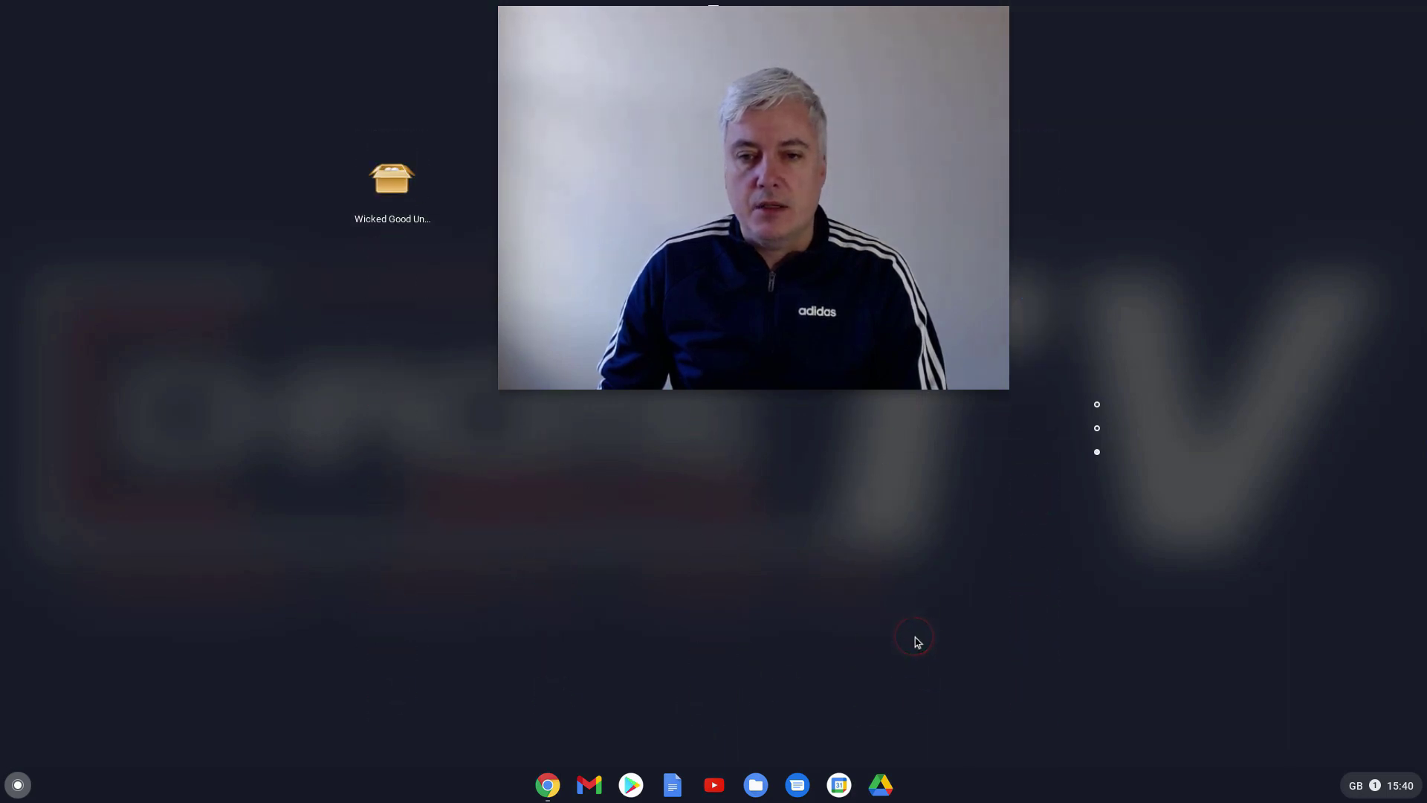
{"action": "left_click", "coordinate": [768, 382]}
{"action": "left_click_drag", "start_coordinate": [551, 370], "coordinate": [175, 265]}
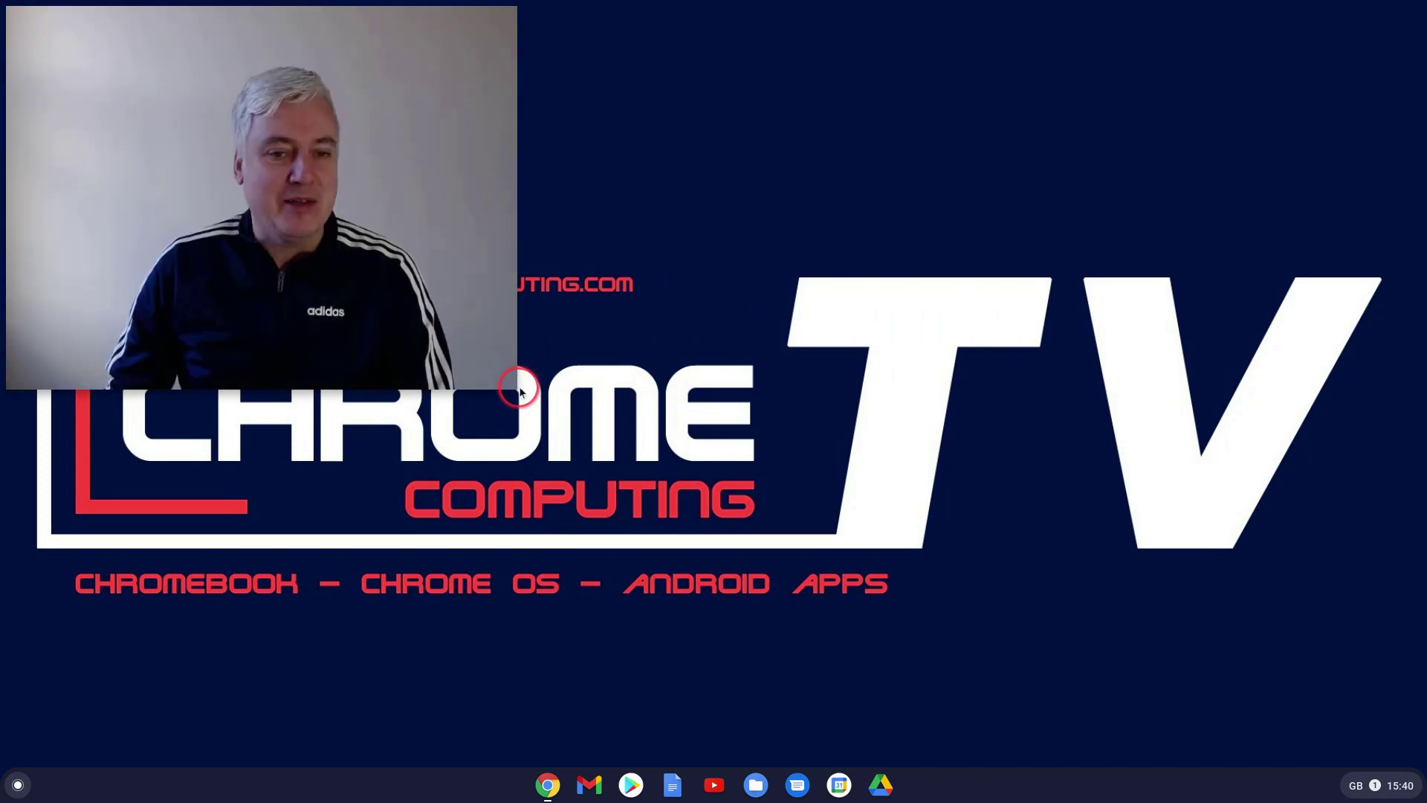
{"action": "left_click_drag", "start_coordinate": [521, 402], "coordinate": [337, 255]}
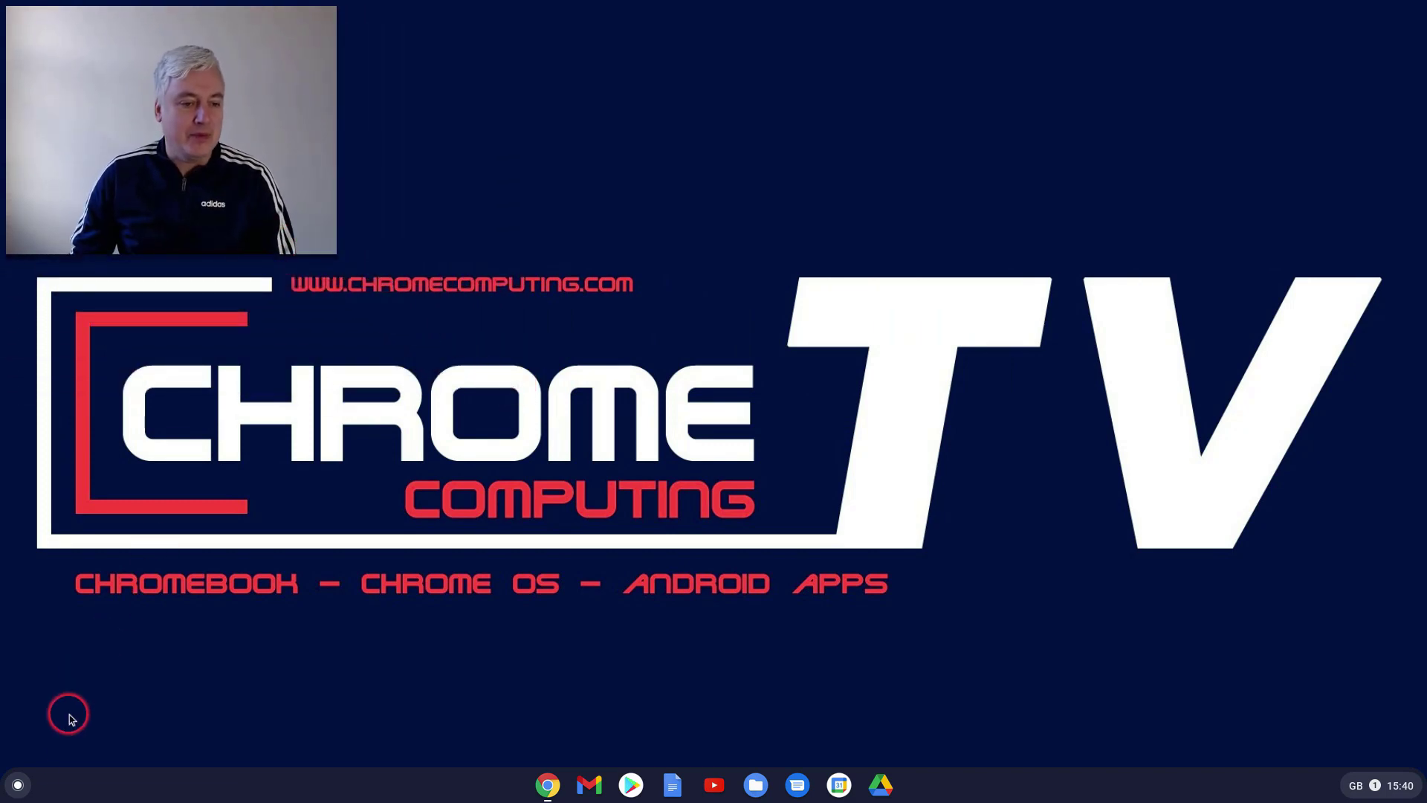
{"action": "left_click", "coordinate": [18, 785]}
{"action": "left_click", "coordinate": [713, 624]}
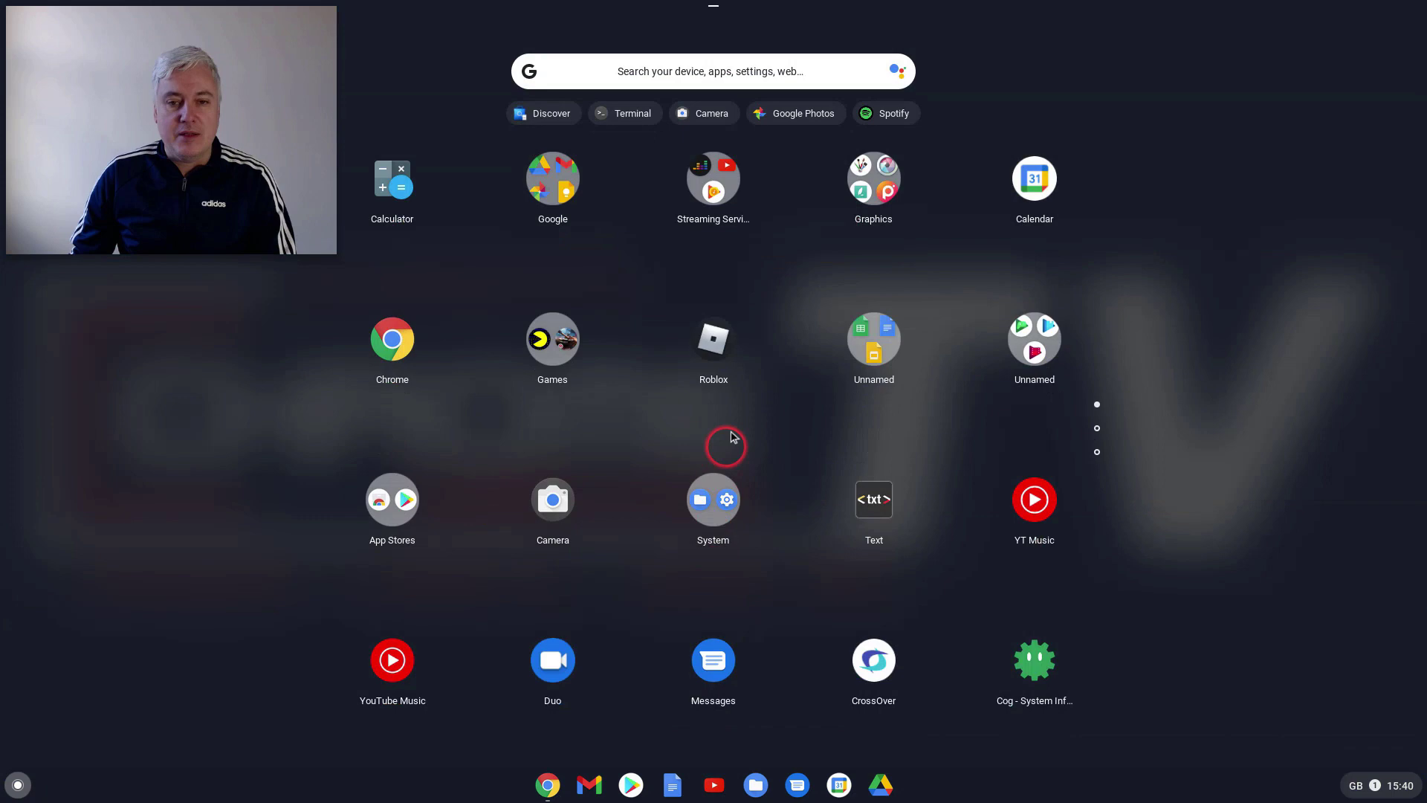
{"action": "scroll", "coordinate": [831, 375], "scroll_direction": "down", "scroll_amount": 2}
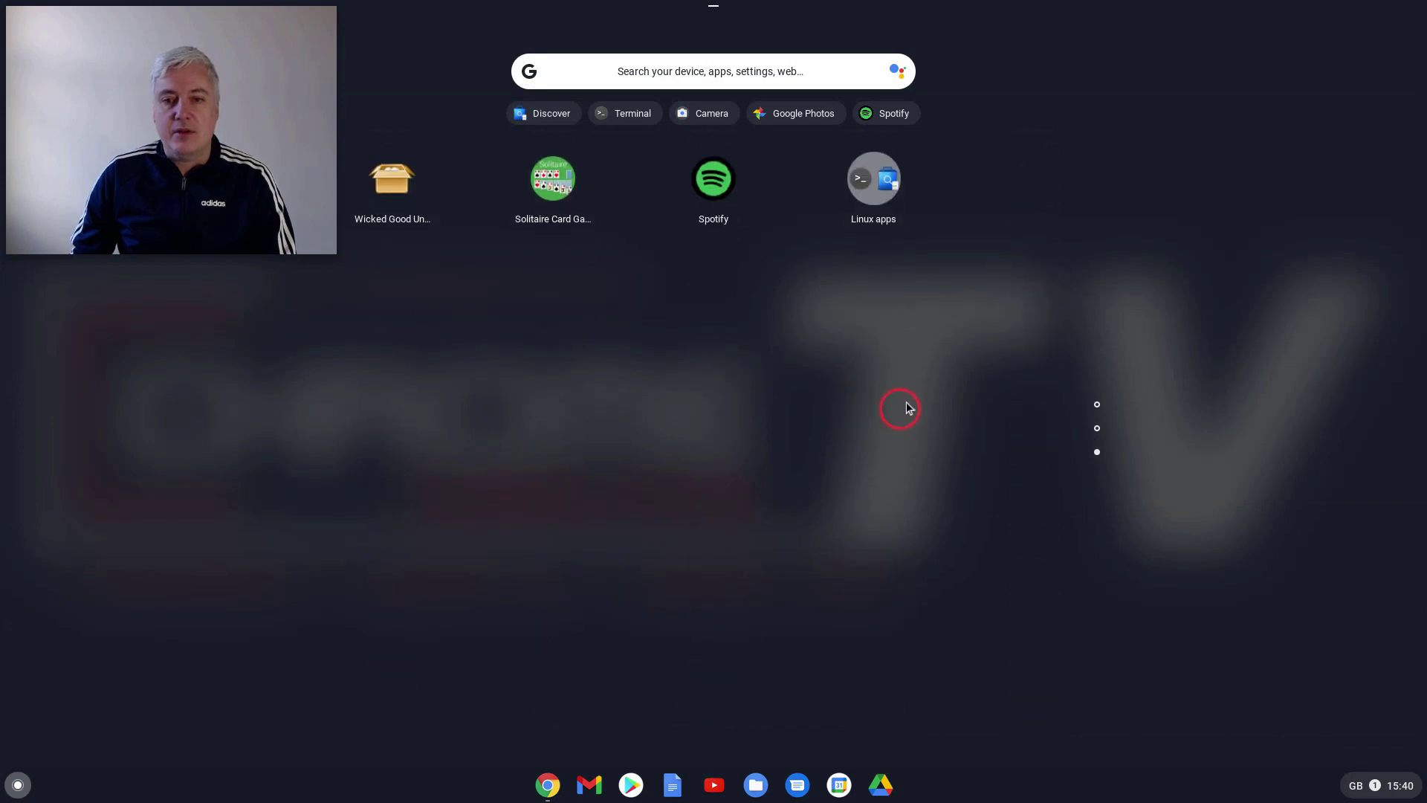
{"action": "left_click", "coordinate": [869, 192]}
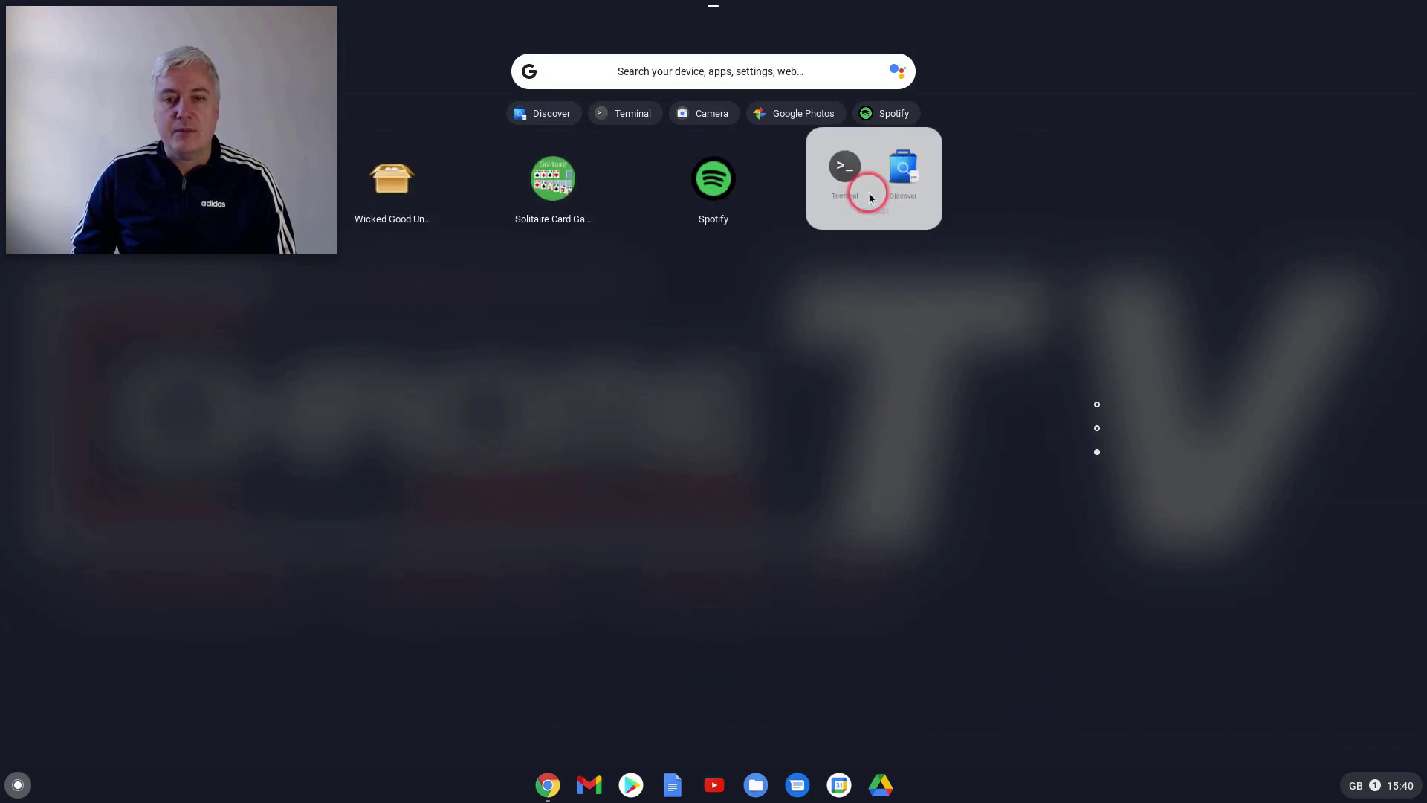
- Start Discover, confirm no updates are pending, and browse its Applications catalogue
{"action": "left_click", "coordinate": [920, 165]}
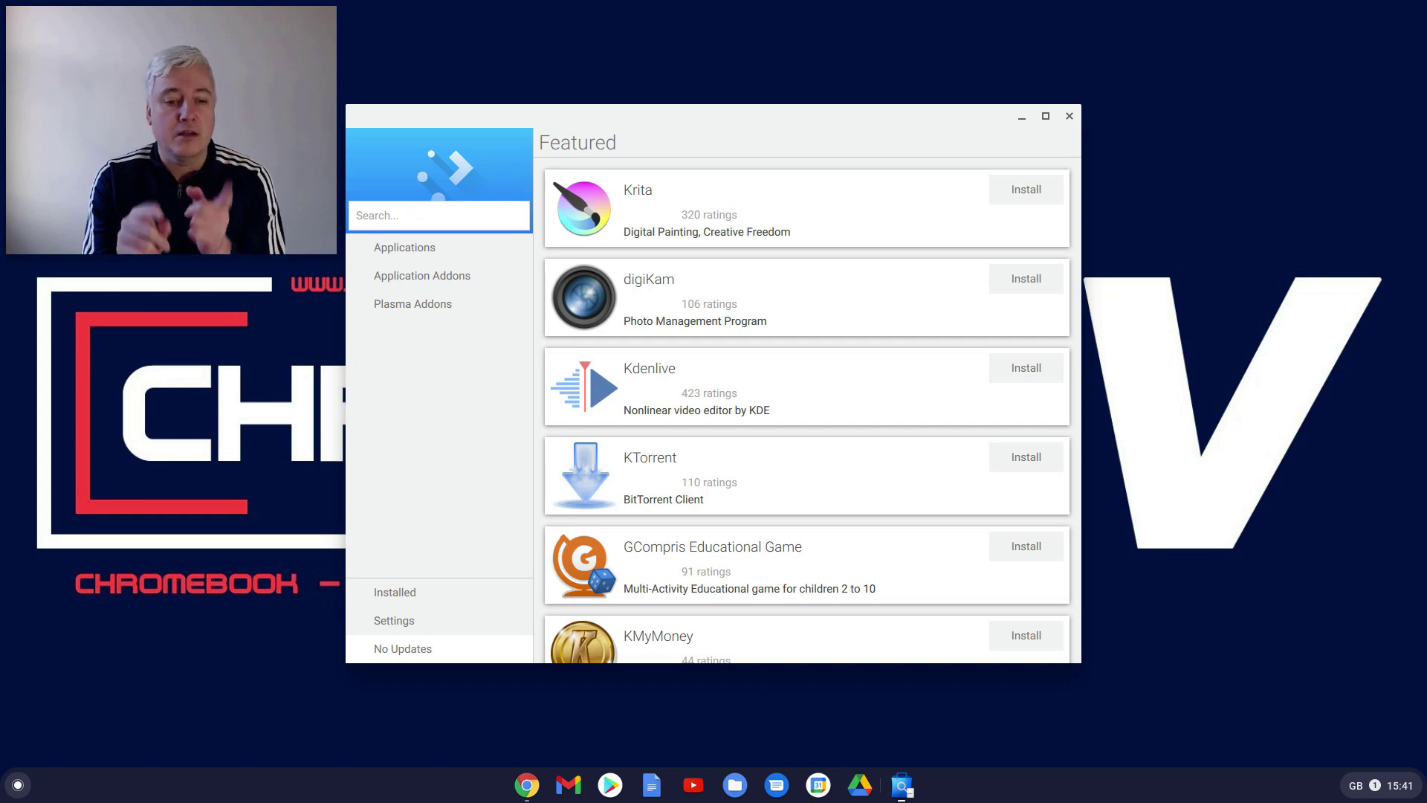
{"action": "left_click", "coordinate": [423, 651]}
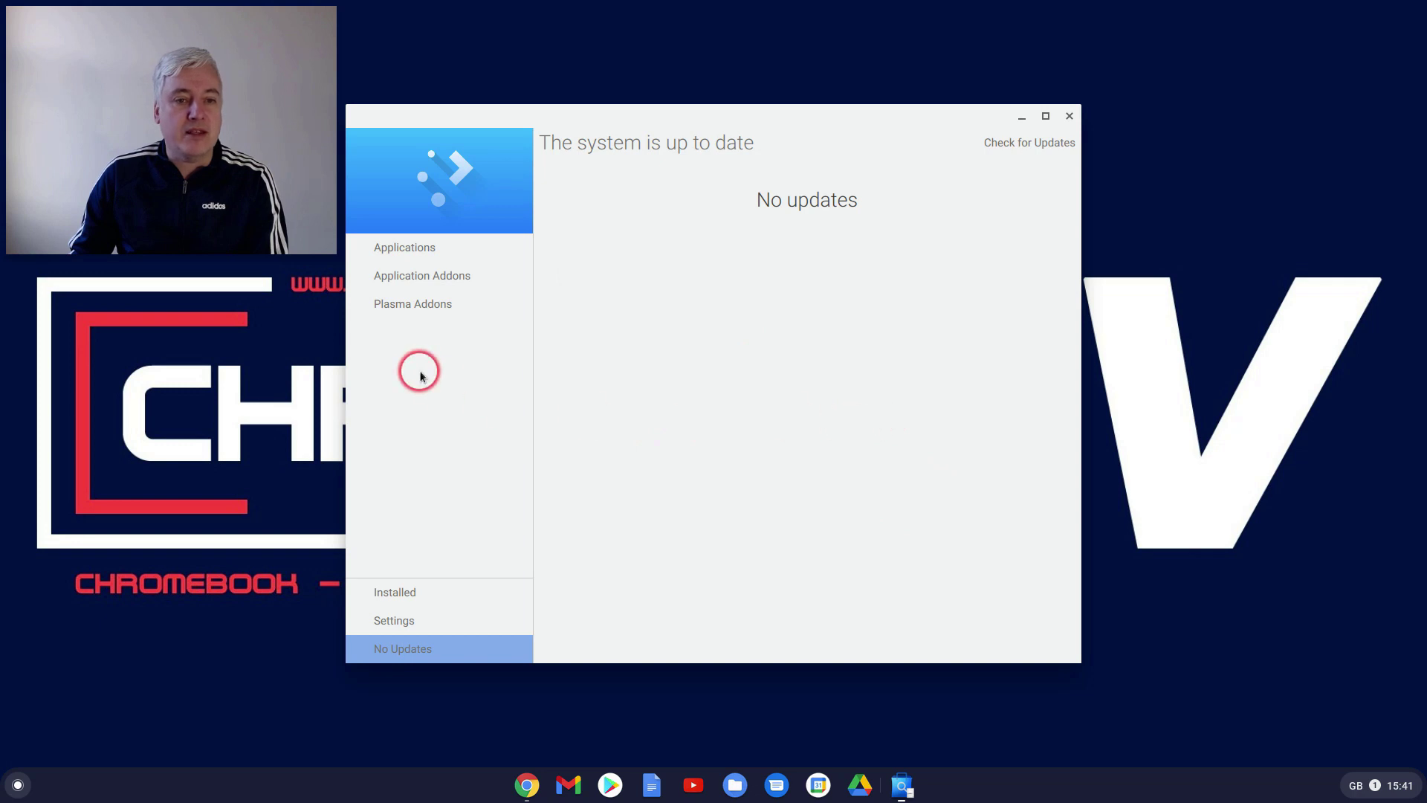
{"action": "left_click", "coordinate": [399, 248]}
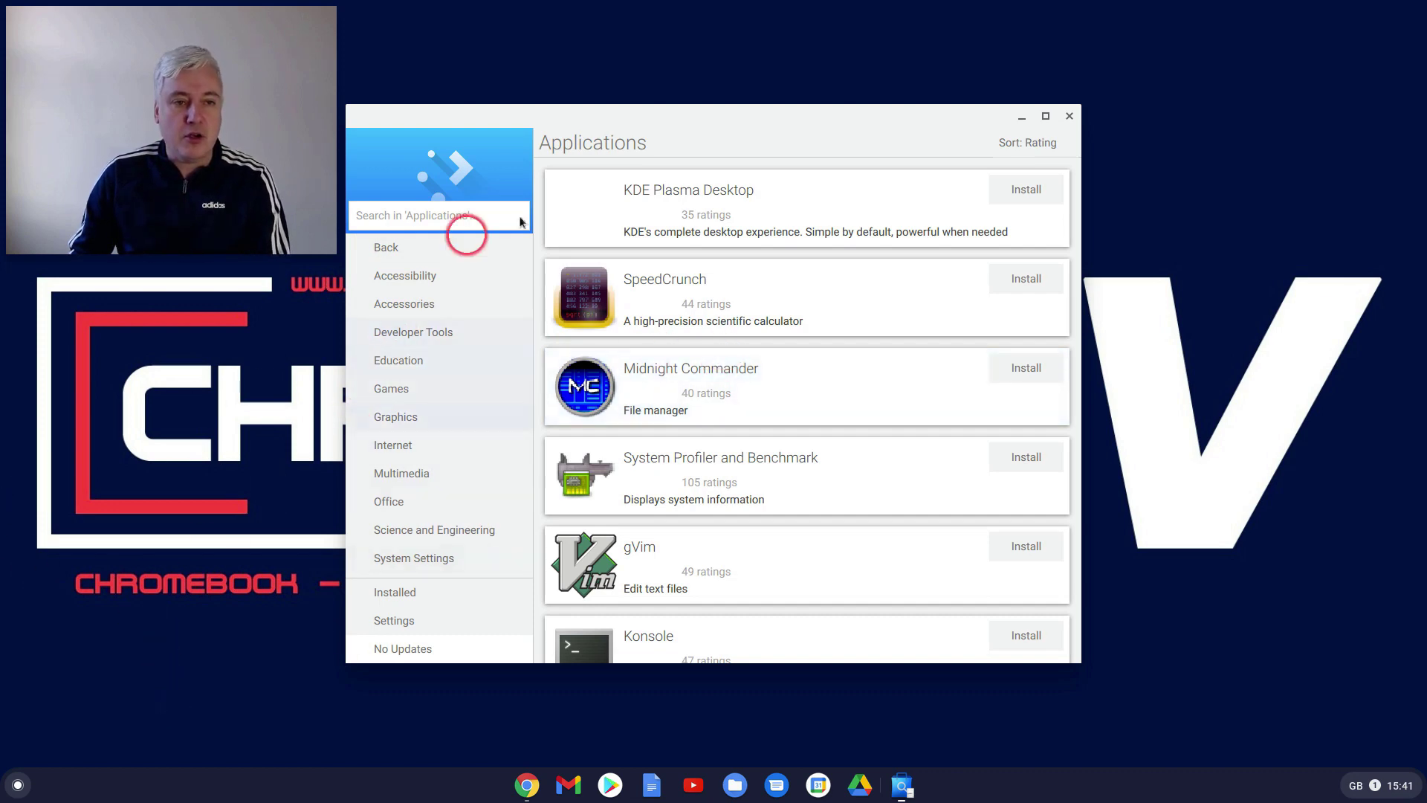
{"action": "left_click", "coordinate": [477, 370]}
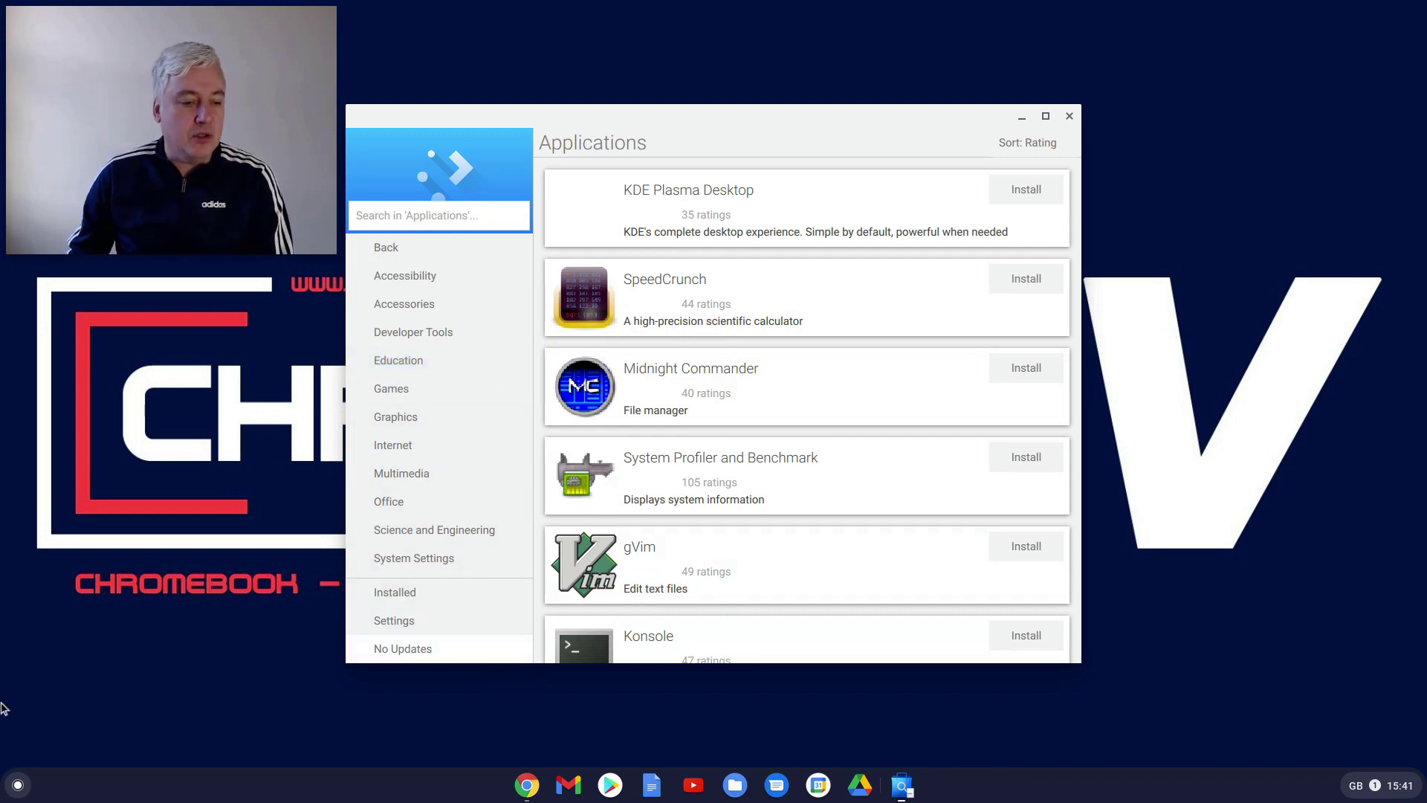
{"action": "left_click", "coordinate": [1070, 116]}
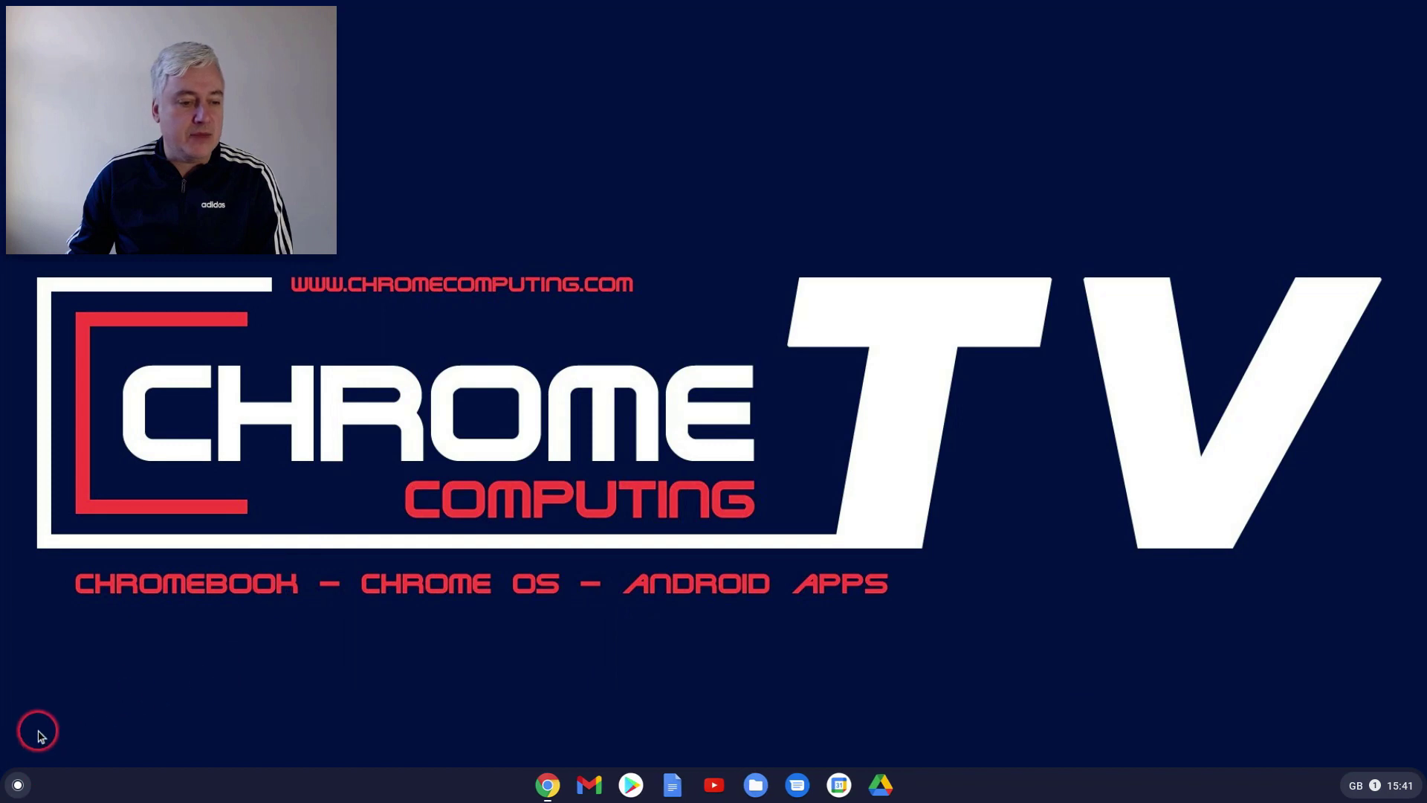
{"action": "left_click", "coordinate": [18, 785]}
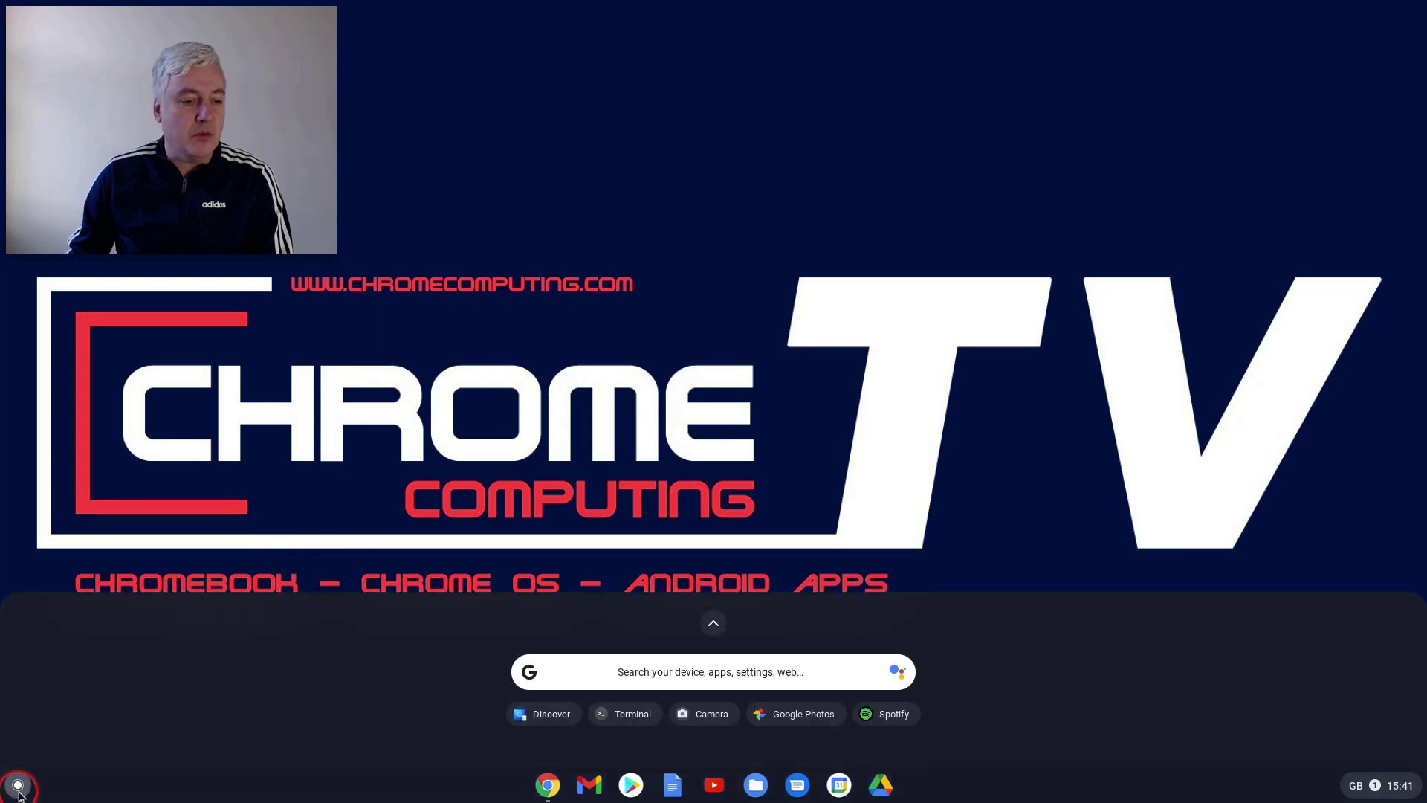
{"action": "left_click", "coordinate": [712, 628]}
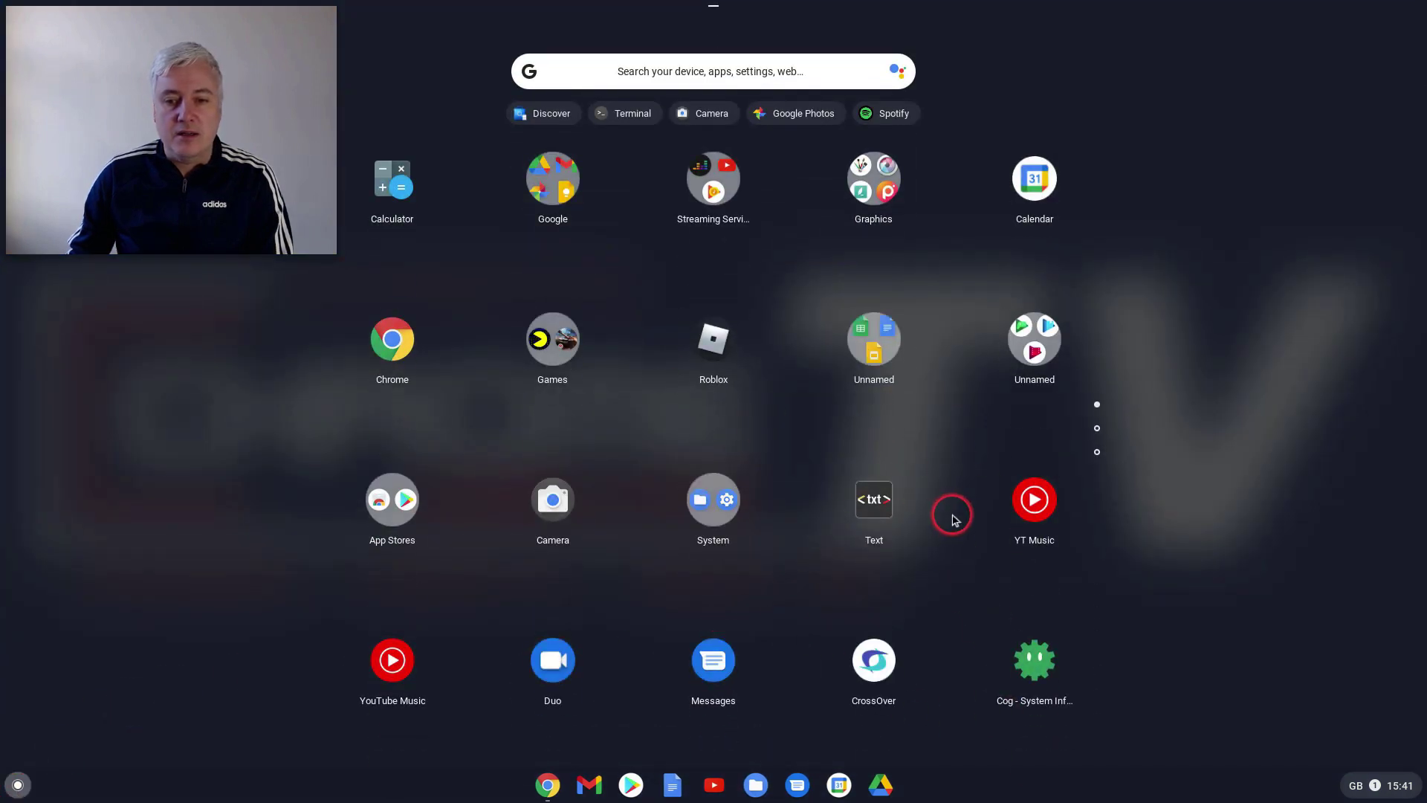
{"action": "scroll", "coordinate": [954, 517], "scroll_direction": "down", "scroll_amount": 1}
{"action": "scroll", "coordinate": [954, 516], "scroll_direction": "down", "scroll_amount": 1}
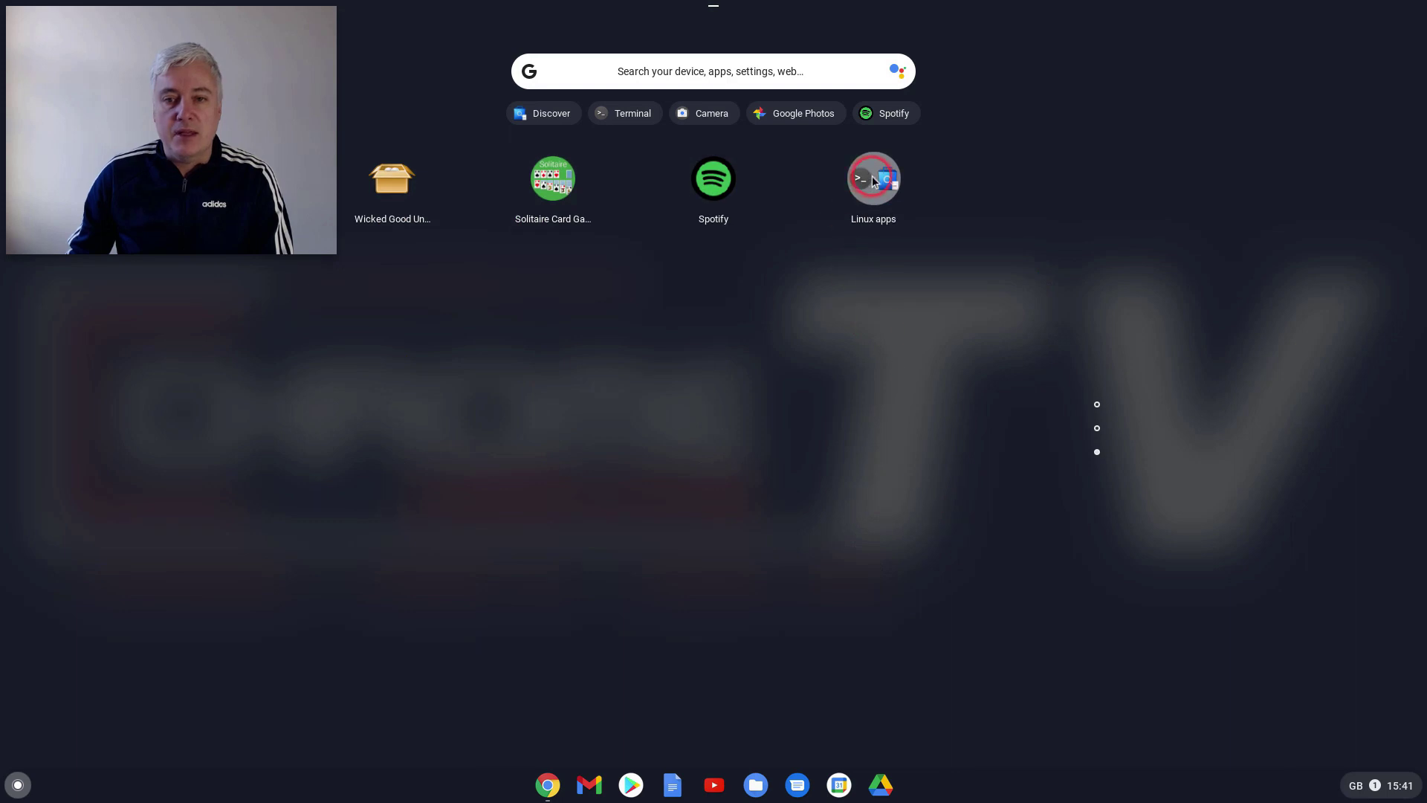
{"action": "left_click", "coordinate": [872, 176]}
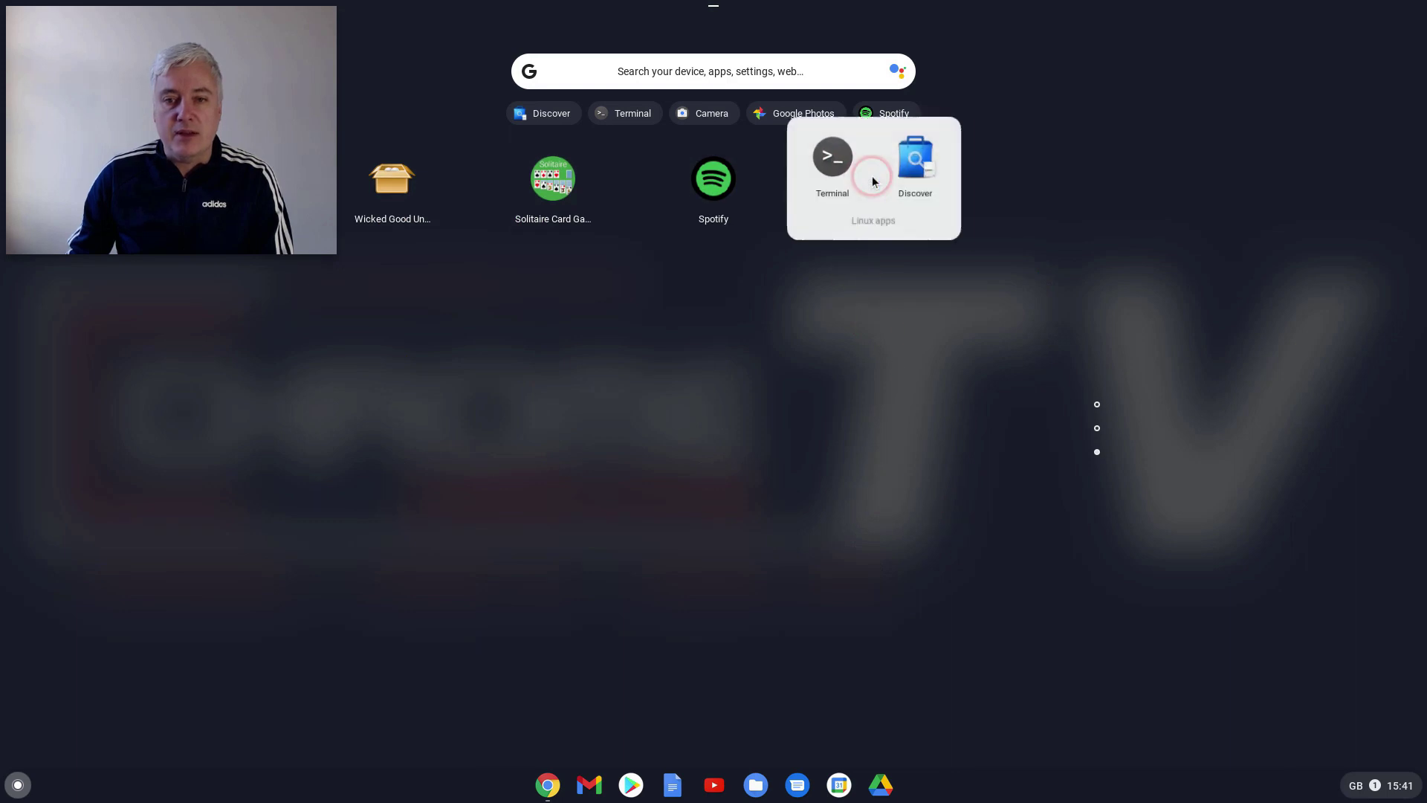
{"action": "left_click", "coordinate": [826, 154]}
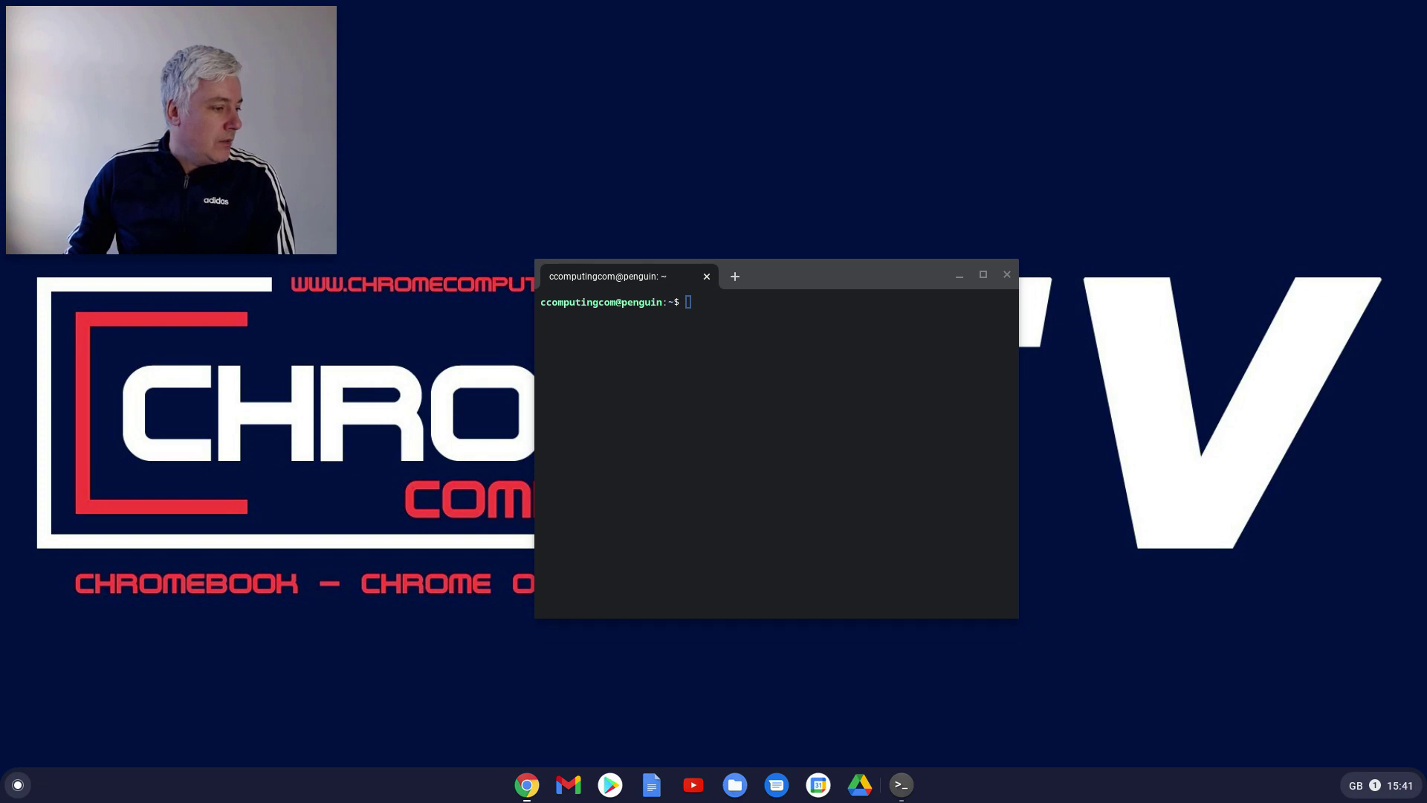
{"action": "left_click", "coordinate": [691, 300]}
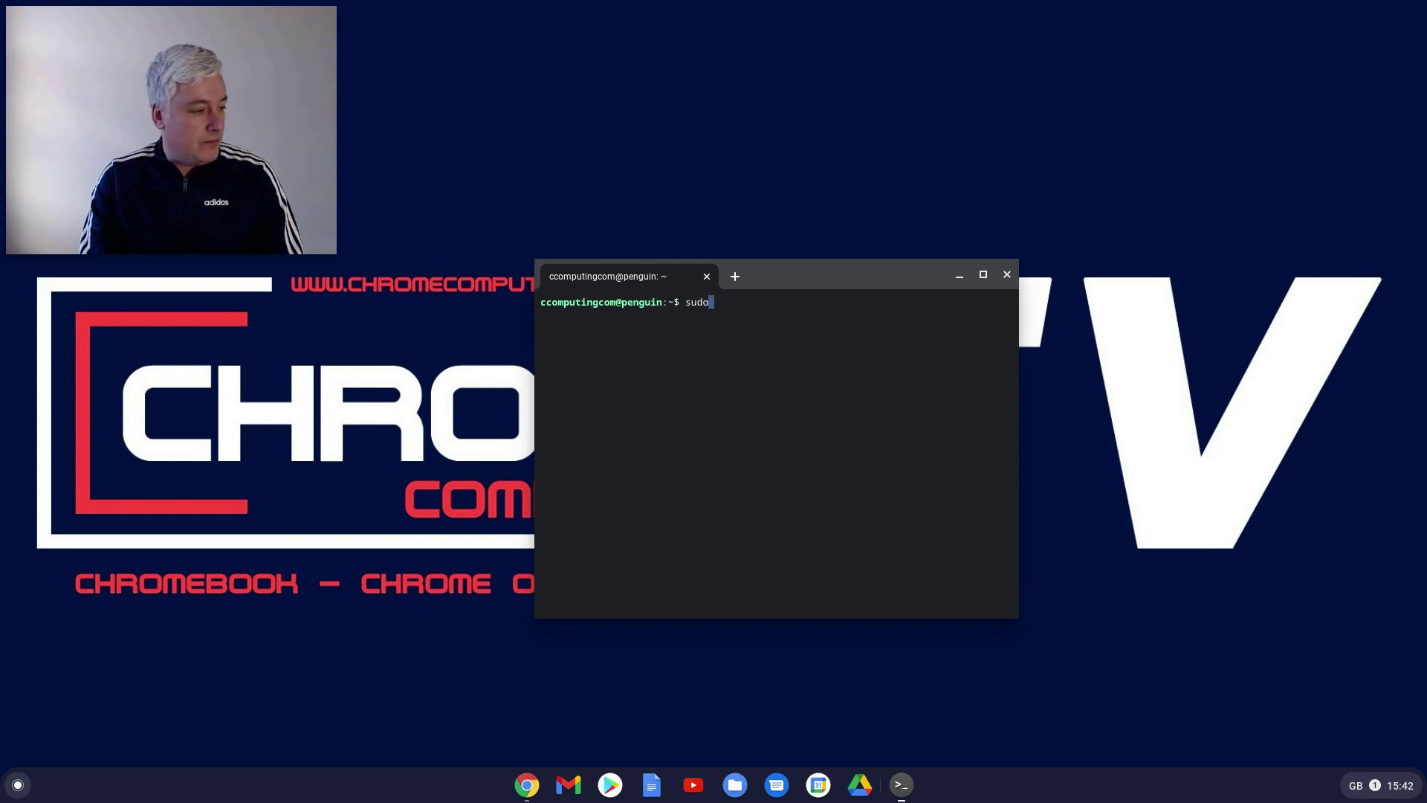
{"action": "type", "text": "sudo apt "}
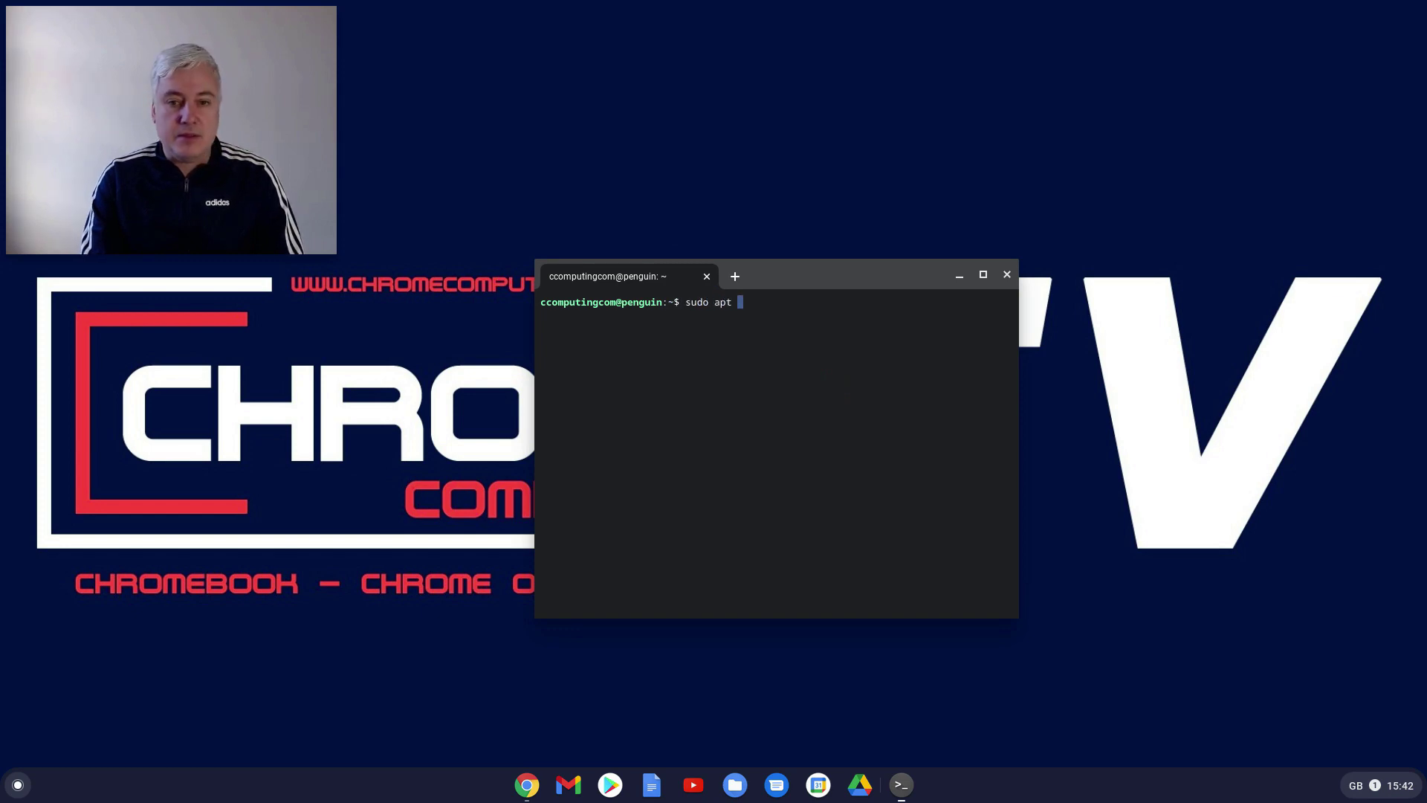
{"action": "type", "text": "update"}
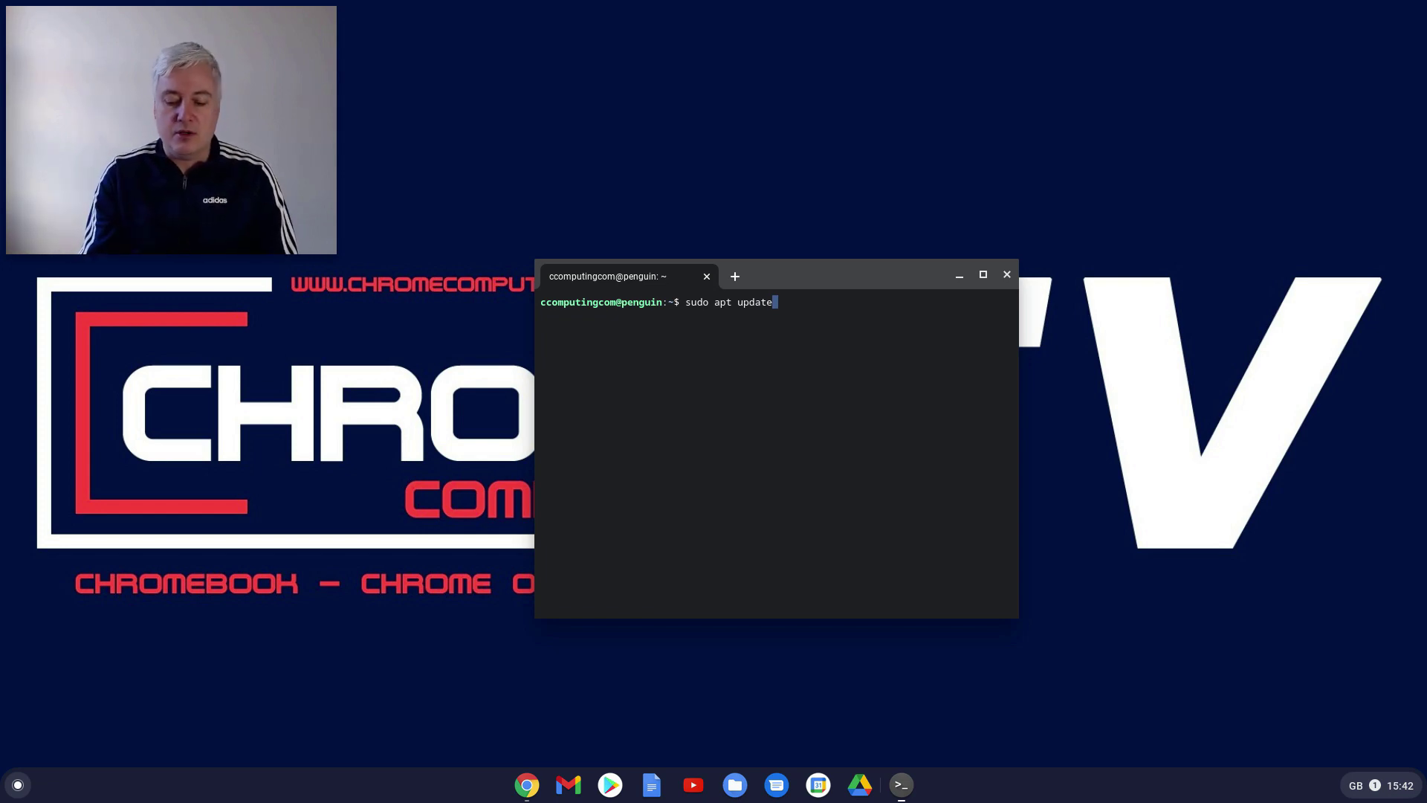
{"action": "key", "text": "BackSpace"}
{"action": "key", "text": "BackSpace"}
{"action": "key", "text": "BackSpace"}
{"action": "key", "text": "BackSpace"}
{"action": "key", "text": "BackSpace"}
{"action": "key", "text": "BackSpace"}
{"action": "key", "text": "BackSpace"}
{"action": "key", "text": "BackSpace"}
{"action": "key", "text": "BackSpace"}
{"action": "key", "text": "BackSpace"}
{"action": "key", "text": "BackSpace"}
{"action": "key", "text": "BackSpace"}
{"action": "key", "text": "BackSpace"}
{"action": "key", "text": "BackSpace"}
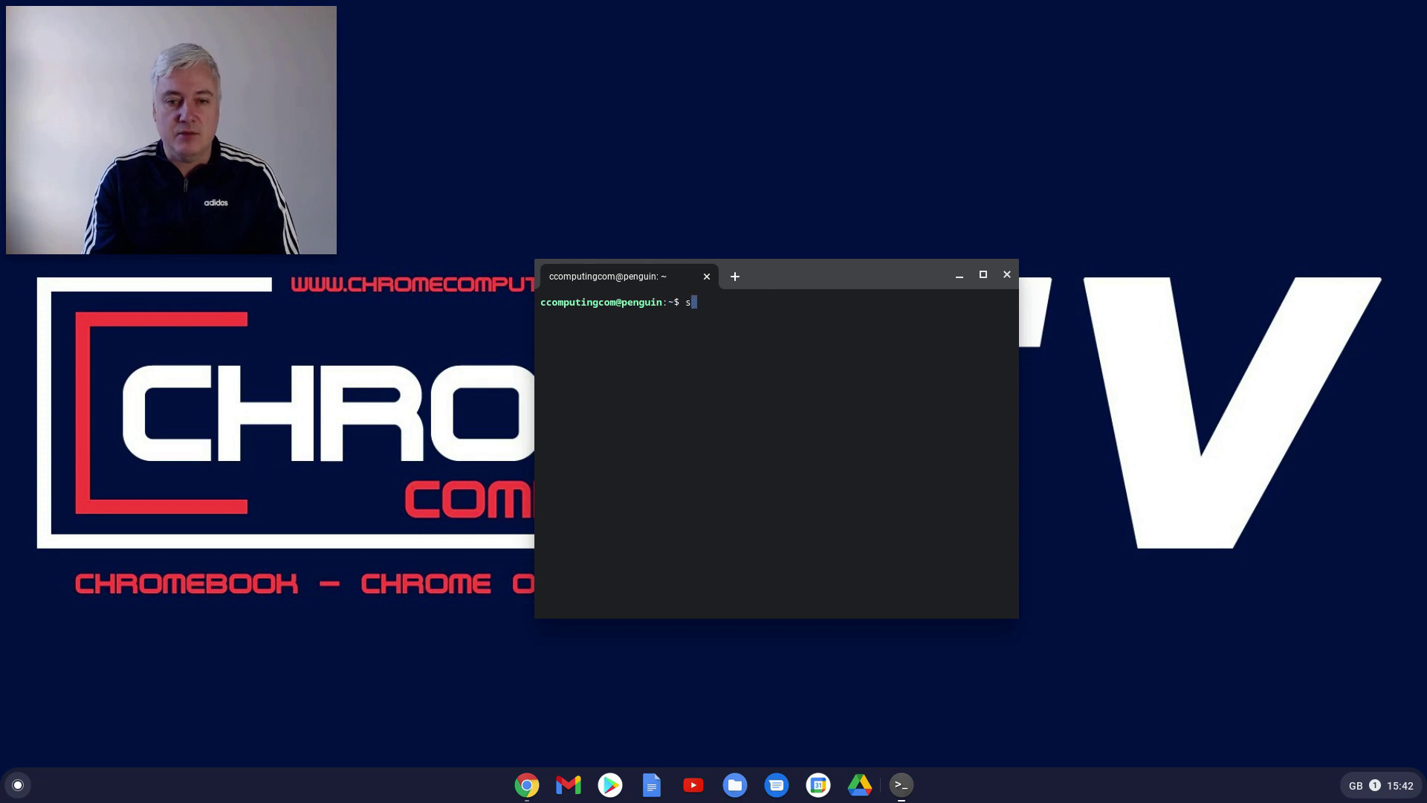
{"action": "type", "text": "exit"}
{"action": "key", "text": "Return"}
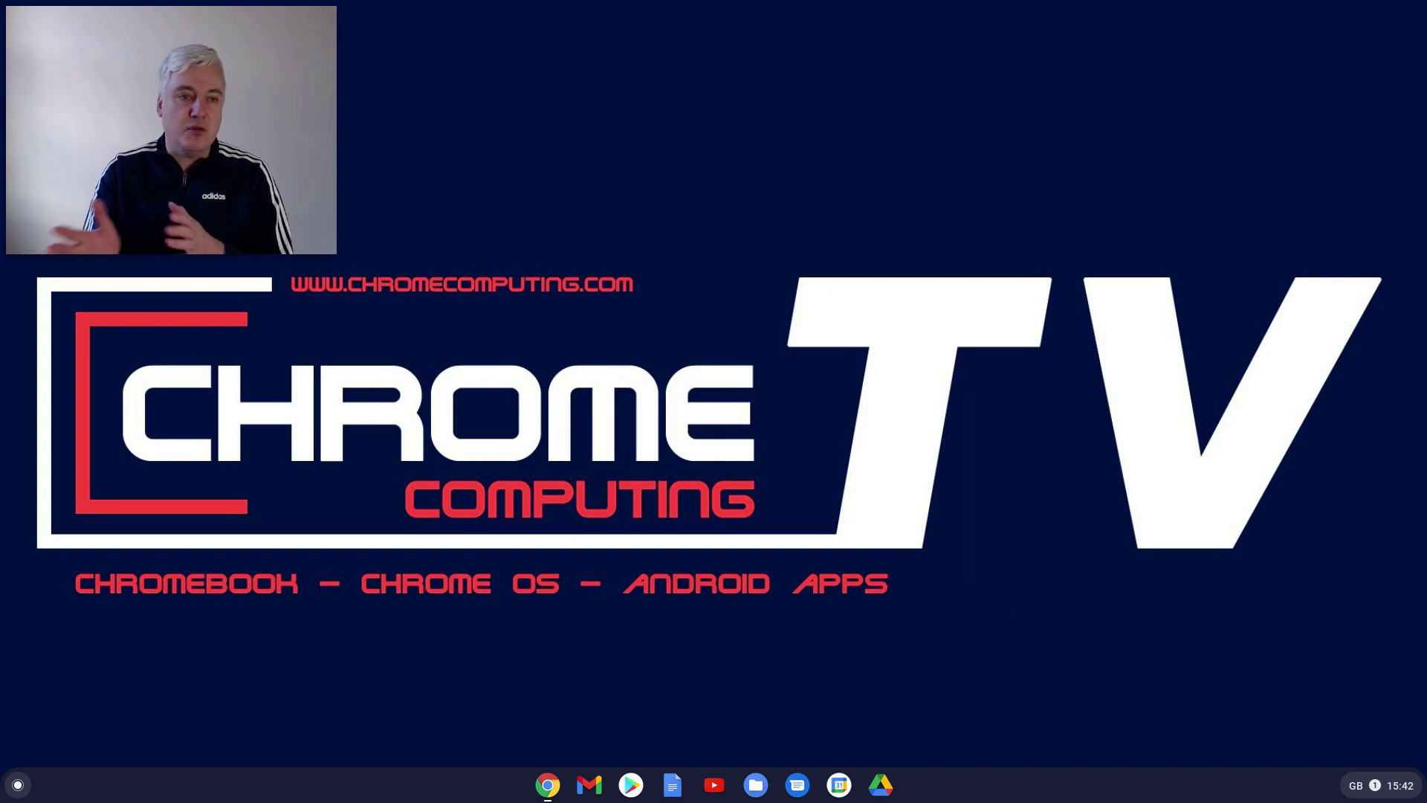
- Expand the launcher, scroll down, and open the Linux apps folder with Terminal and Discover
{"action": "left_click", "coordinate": [16, 784]}
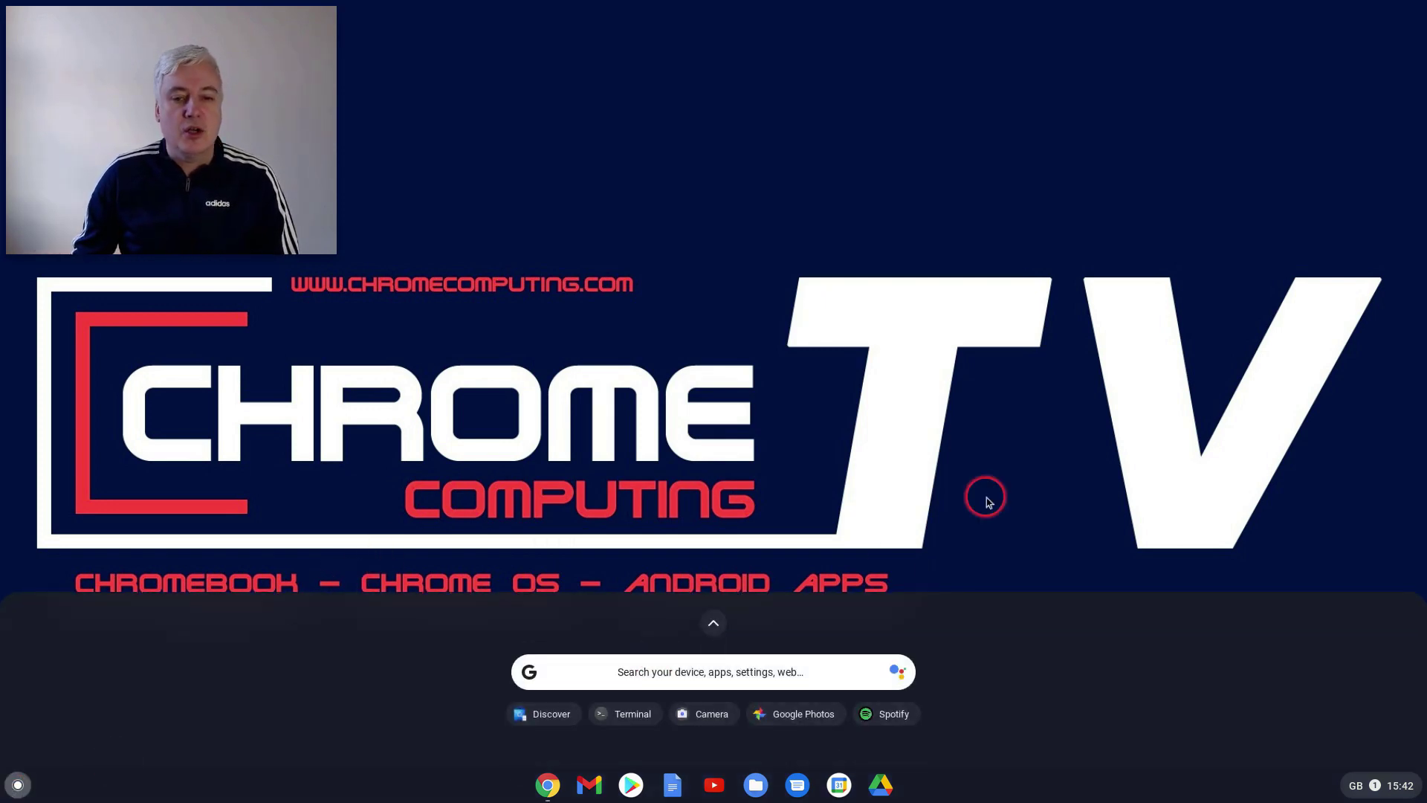
{"action": "left_click", "coordinate": [709, 625]}
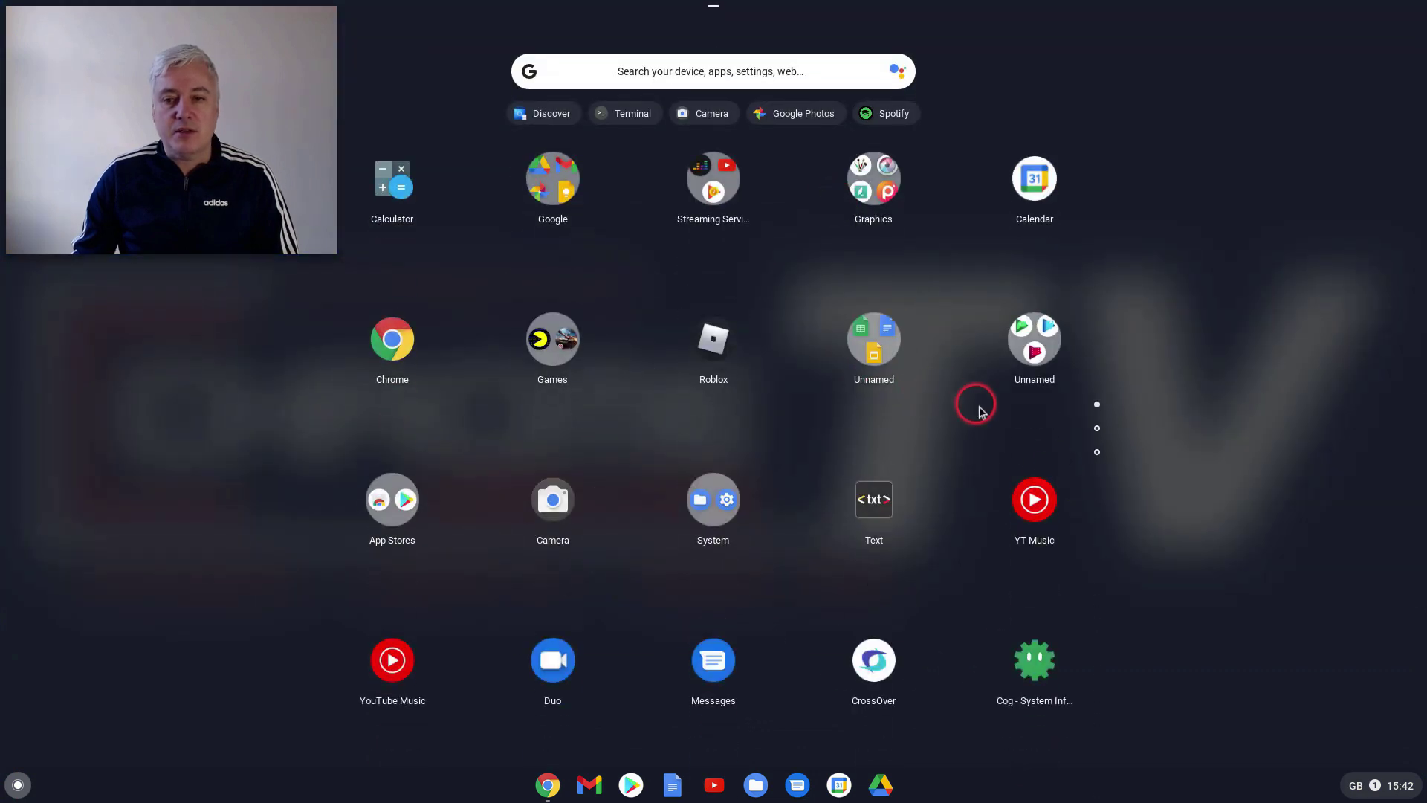
{"action": "scroll", "coordinate": [976, 457], "scroll_direction": "down", "scroll_amount": 1}
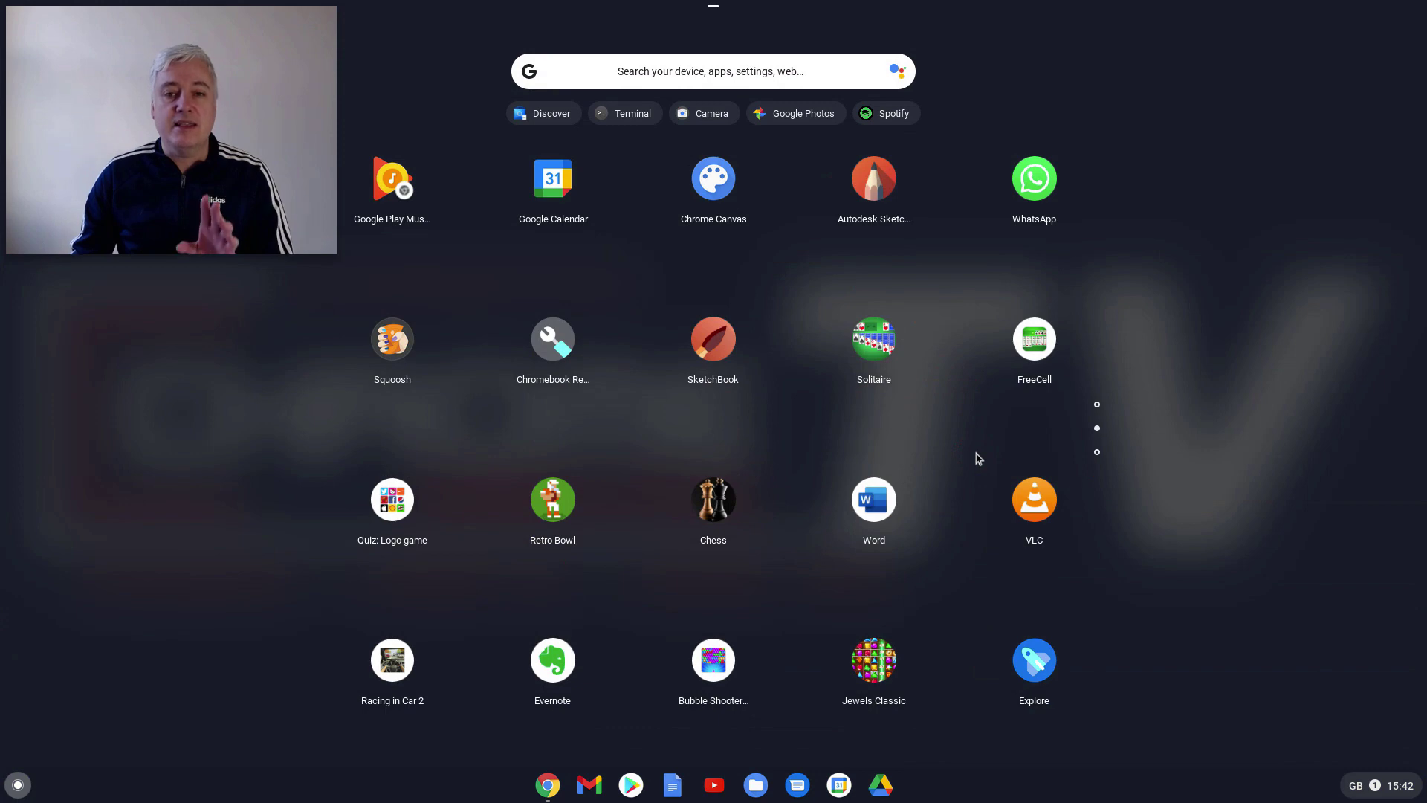
{"action": "scroll", "coordinate": [883, 514], "scroll_direction": "down", "scroll_amount": 1}
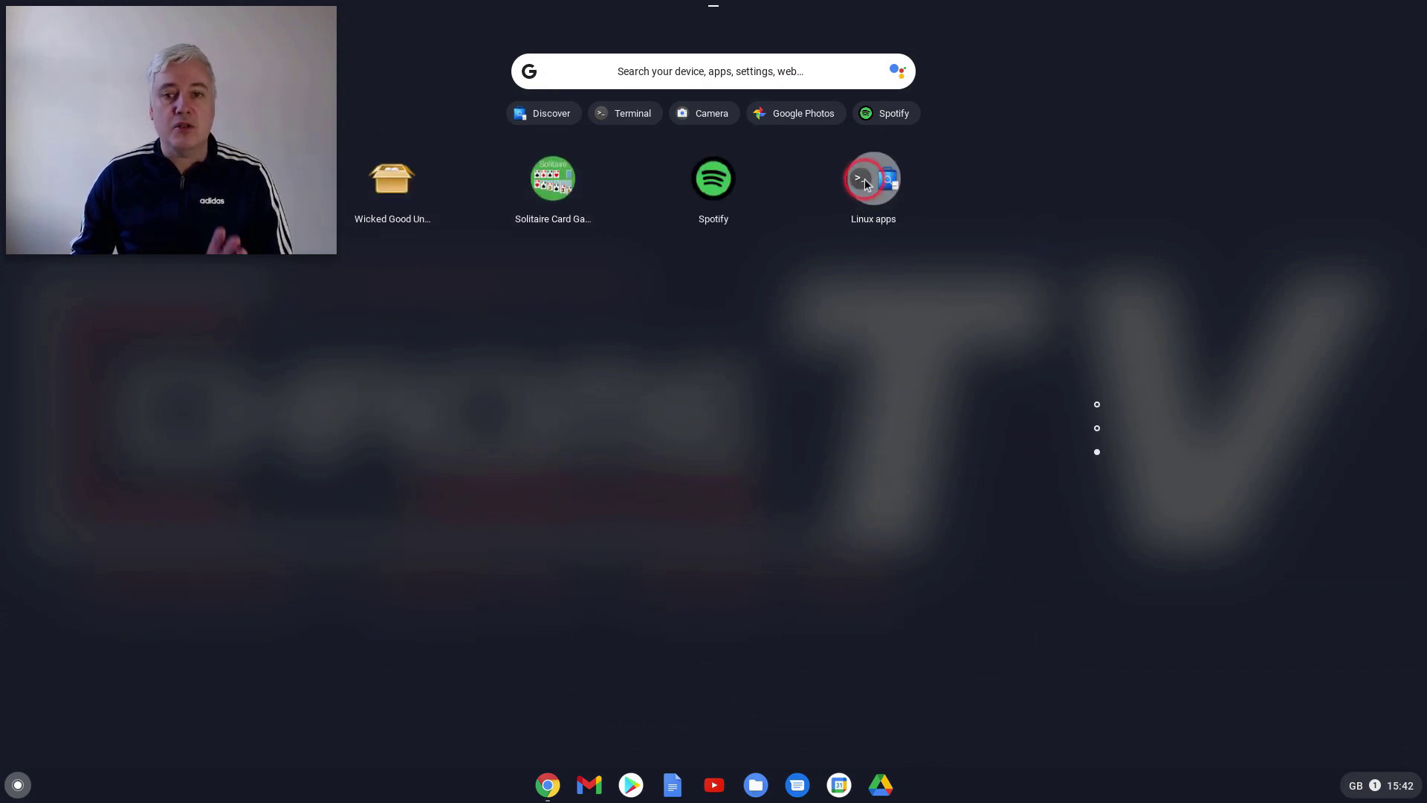
{"action": "left_click", "coordinate": [864, 180]}
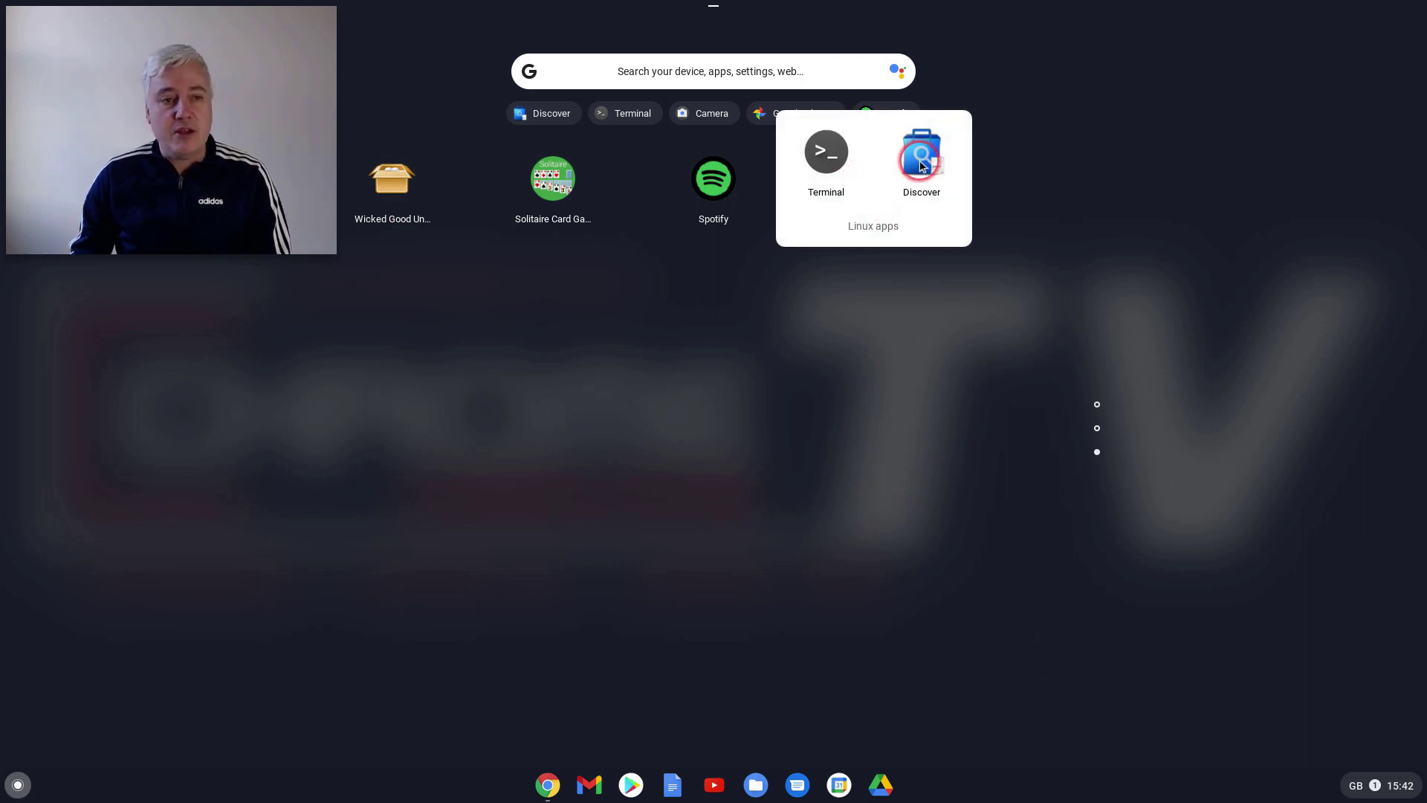
- Launch Discover and open the Games category from Applications
{"action": "left_click", "coordinate": [922, 160]}
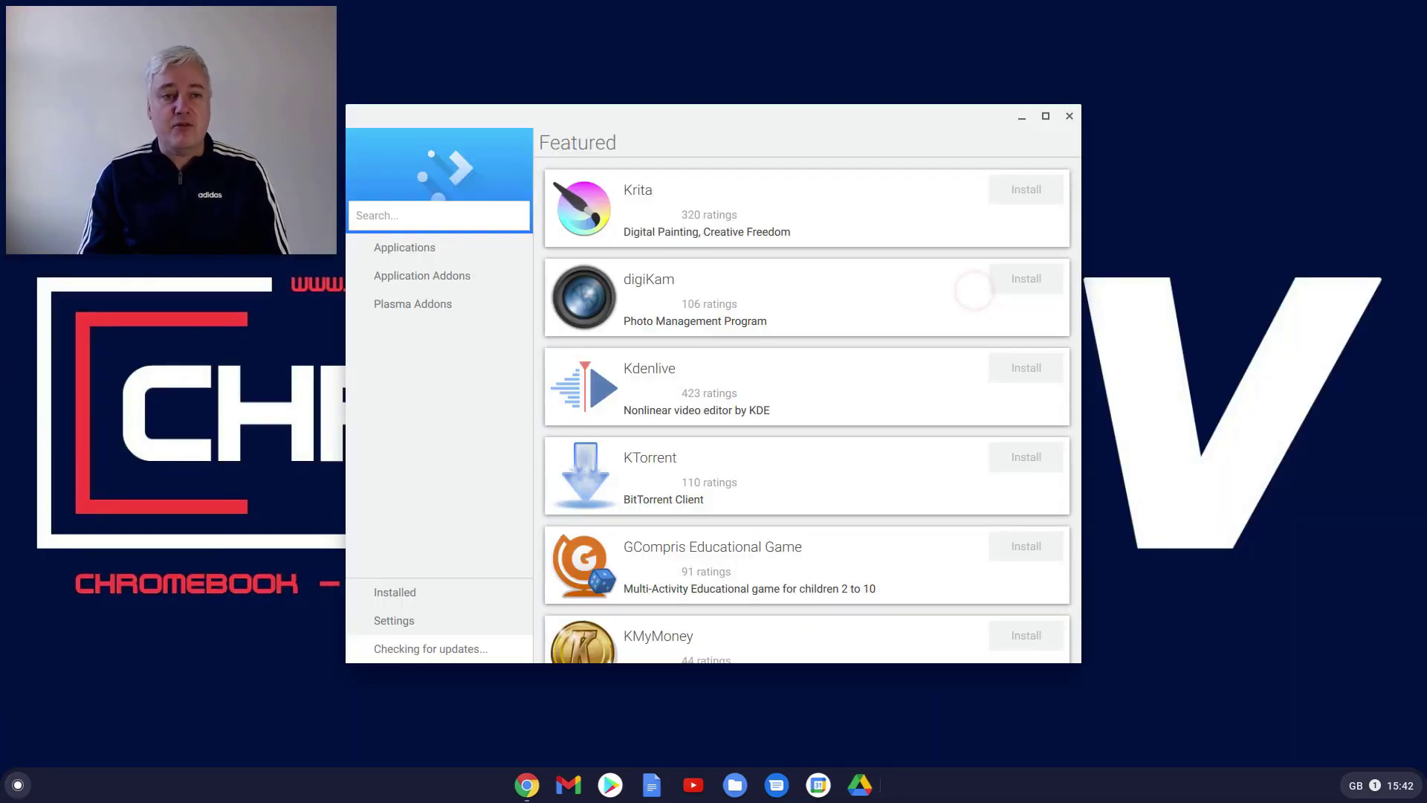
{"action": "left_click", "coordinate": [973, 291]}
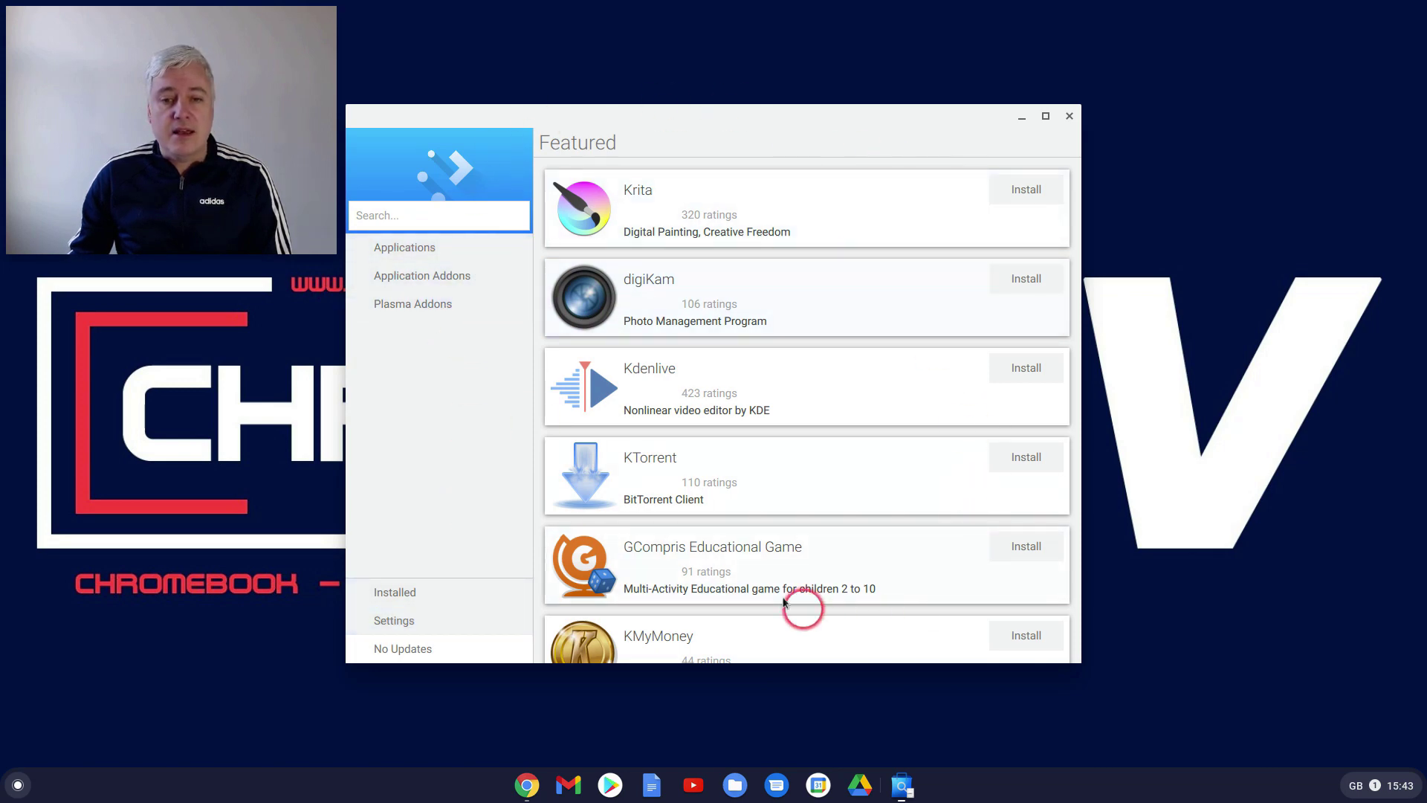
{"action": "left_click", "coordinate": [405, 253]}
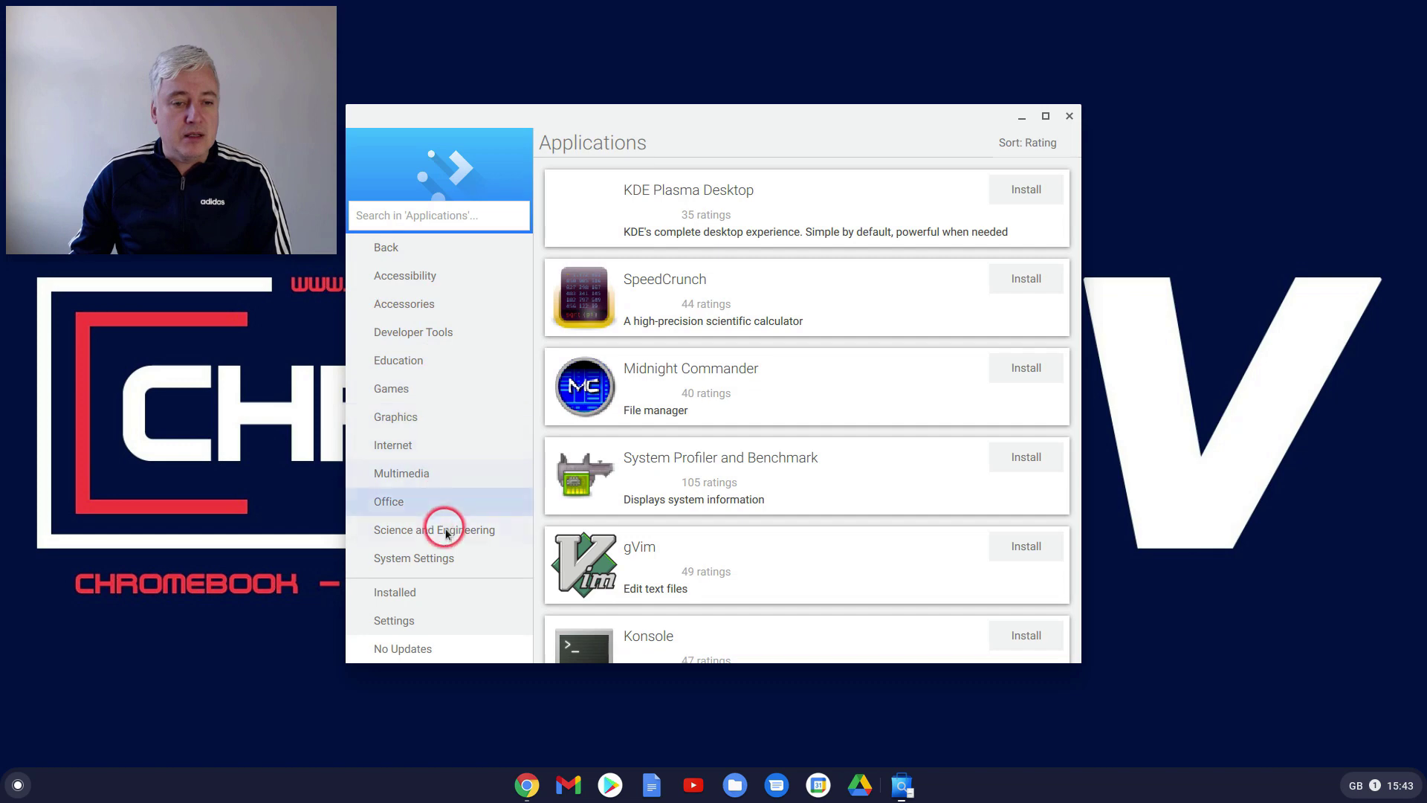
{"action": "left_click", "coordinate": [405, 394]}
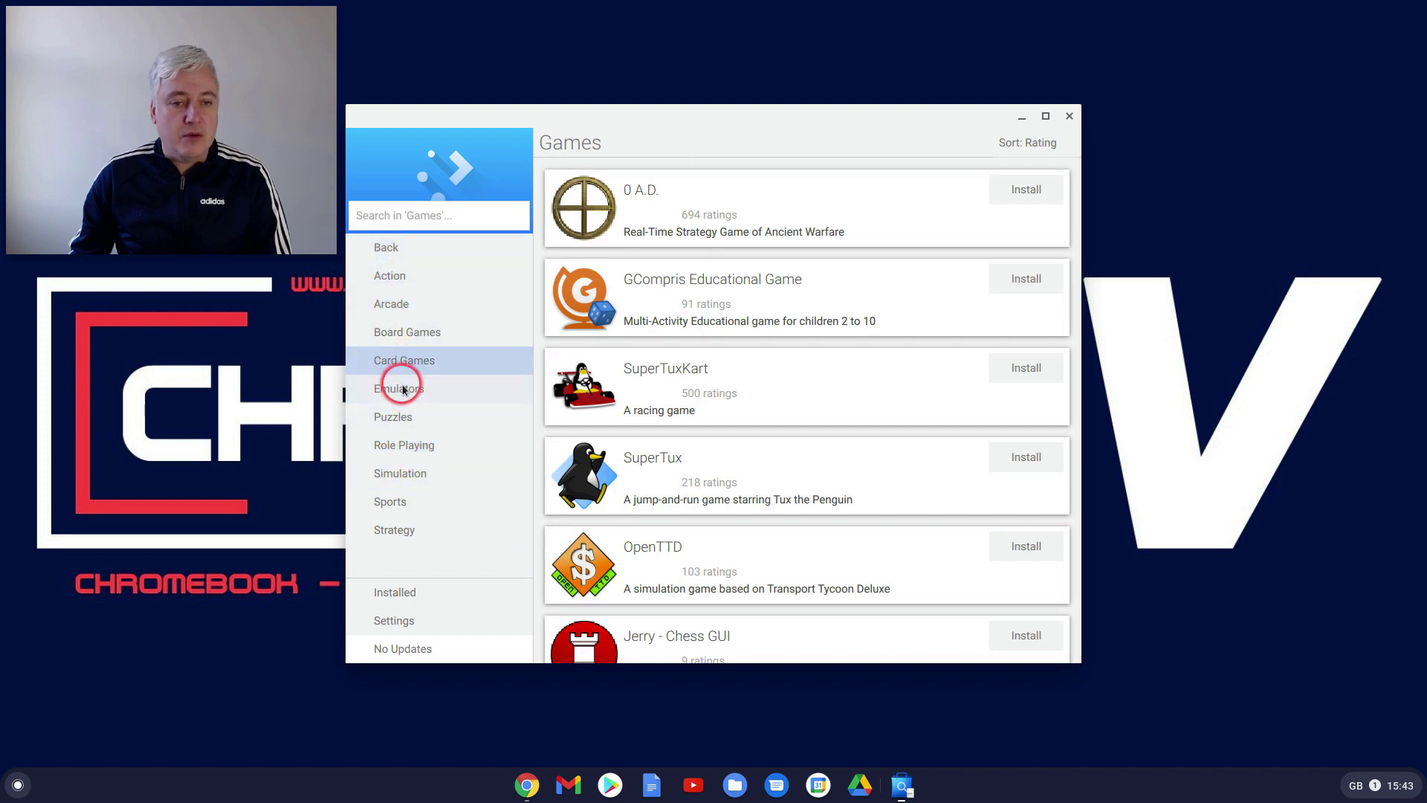
- Look through the Card Games listings, then go back to the Applications list
{"action": "left_click", "coordinate": [397, 359]}
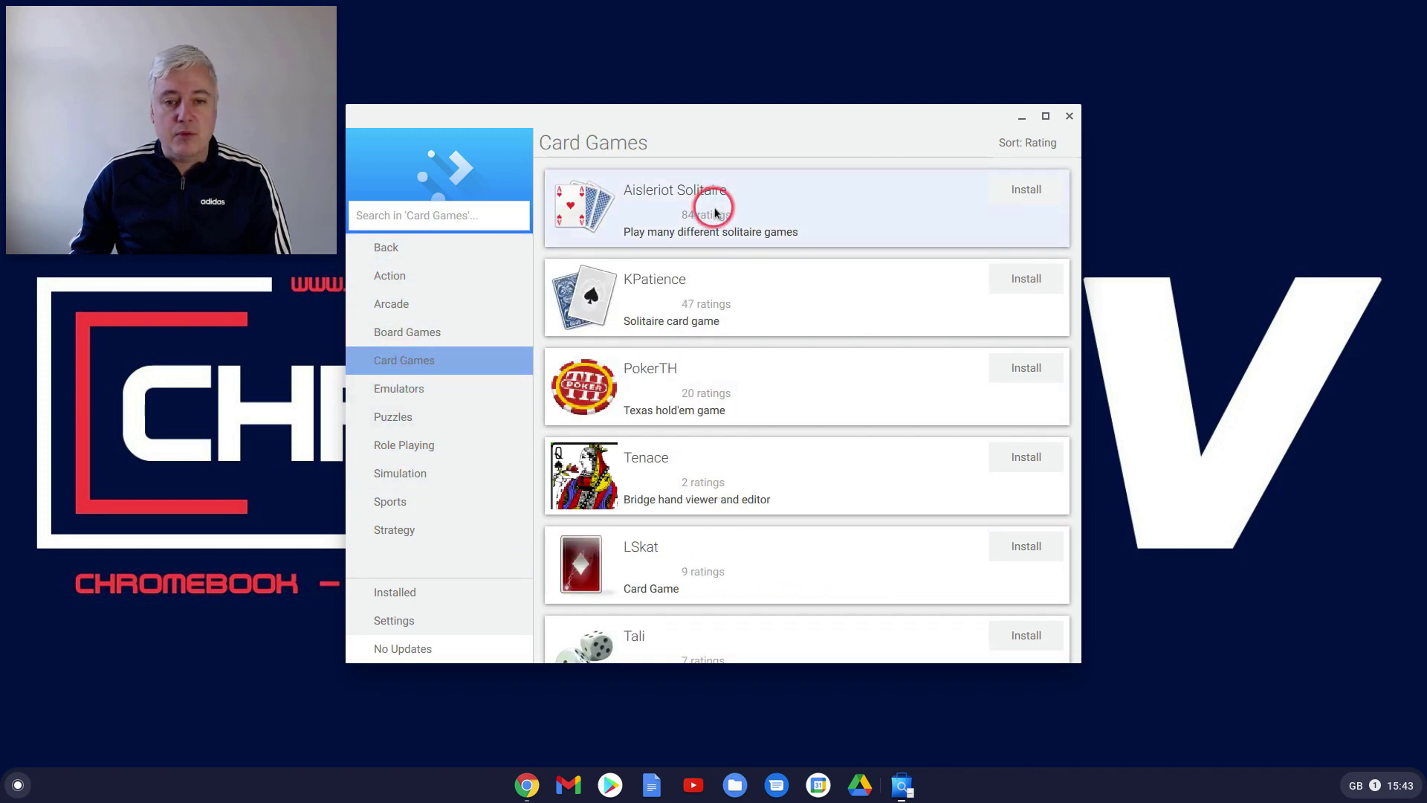
{"action": "scroll", "coordinate": [713, 618], "scroll_direction": "down", "scroll_amount": 1}
{"action": "scroll", "coordinate": [713, 619], "scroll_direction": "up", "scroll_amount": 1}
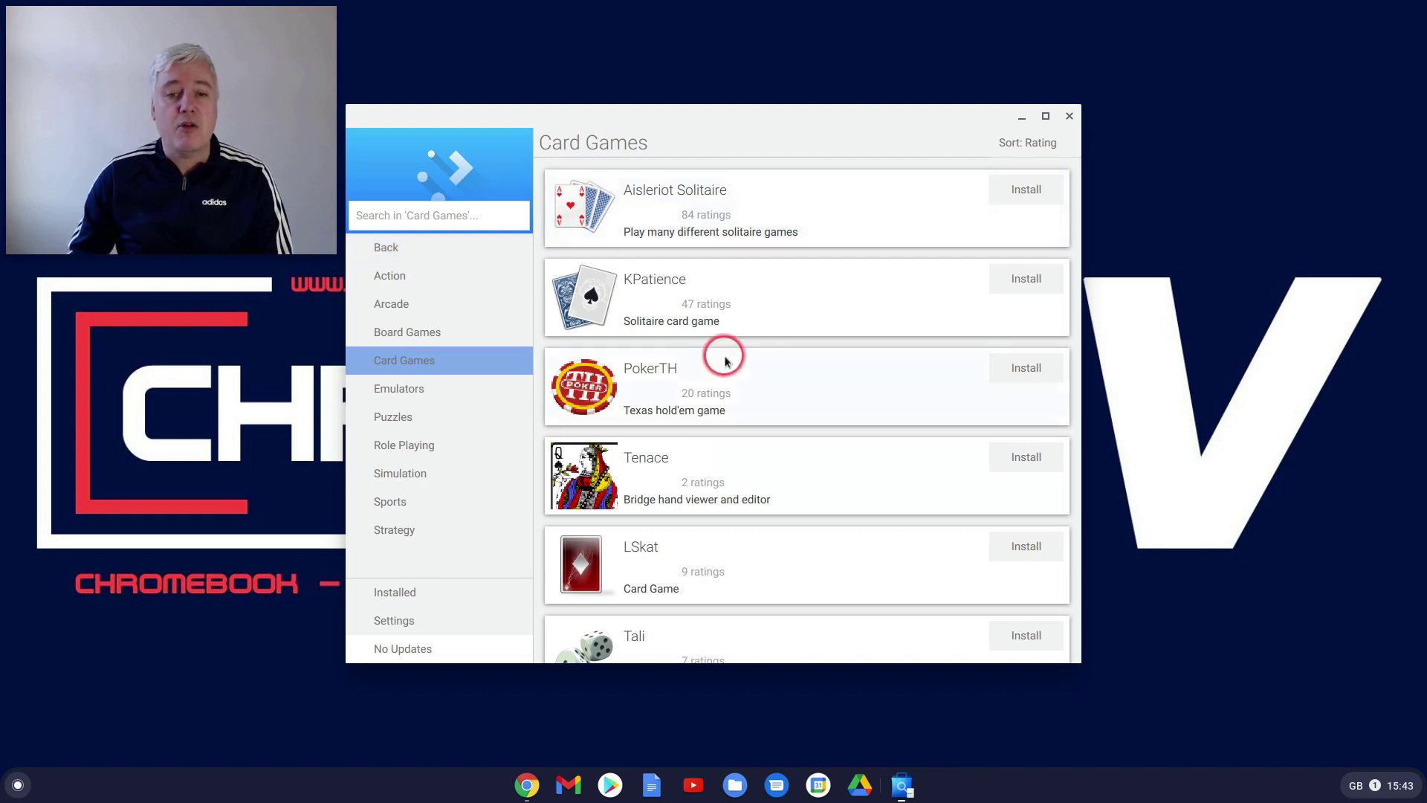
{"action": "left_click", "coordinate": [385, 248]}
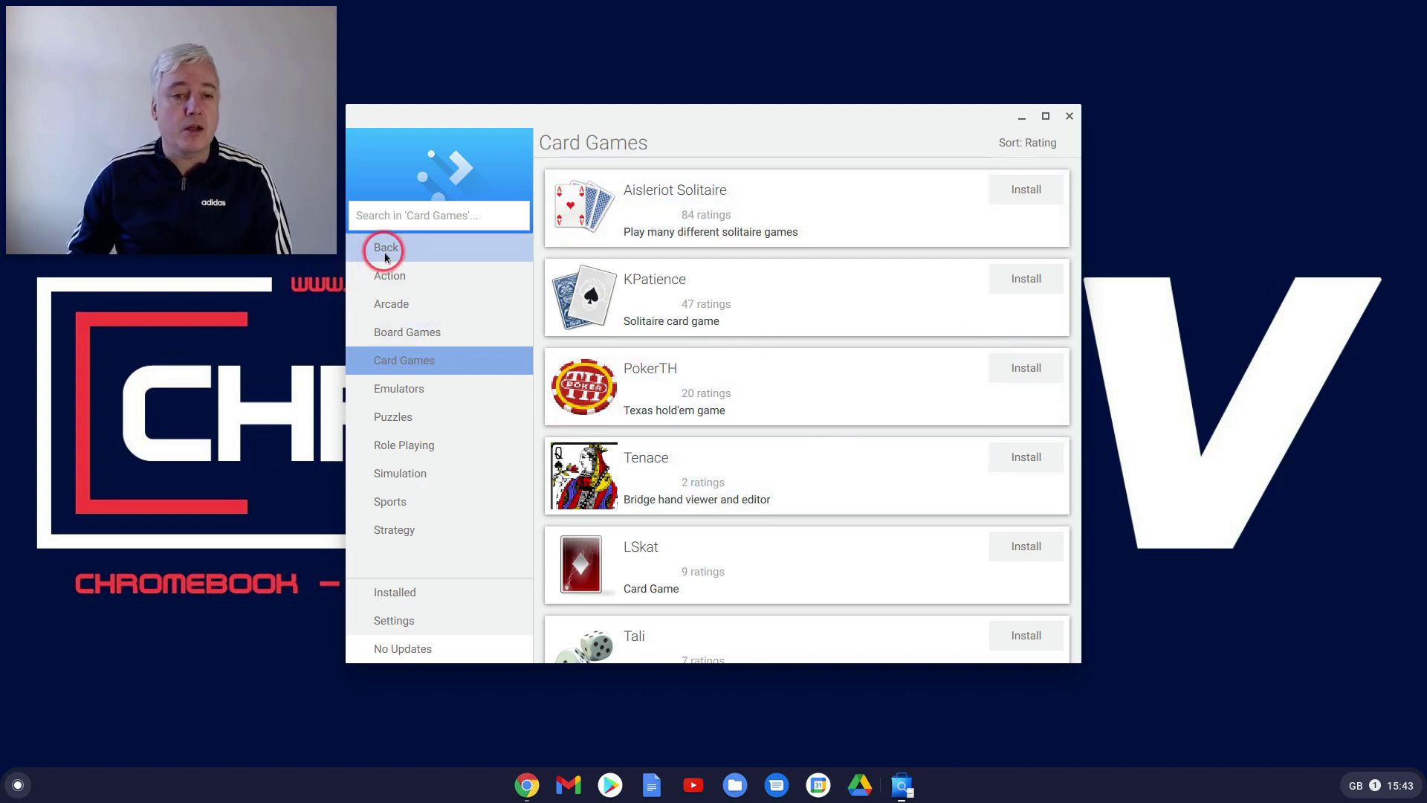
- Install GNU Image Manipulation Program from the Graphics category and follow its progress in Tasks
{"action": "left_click", "coordinate": [518, 298]}
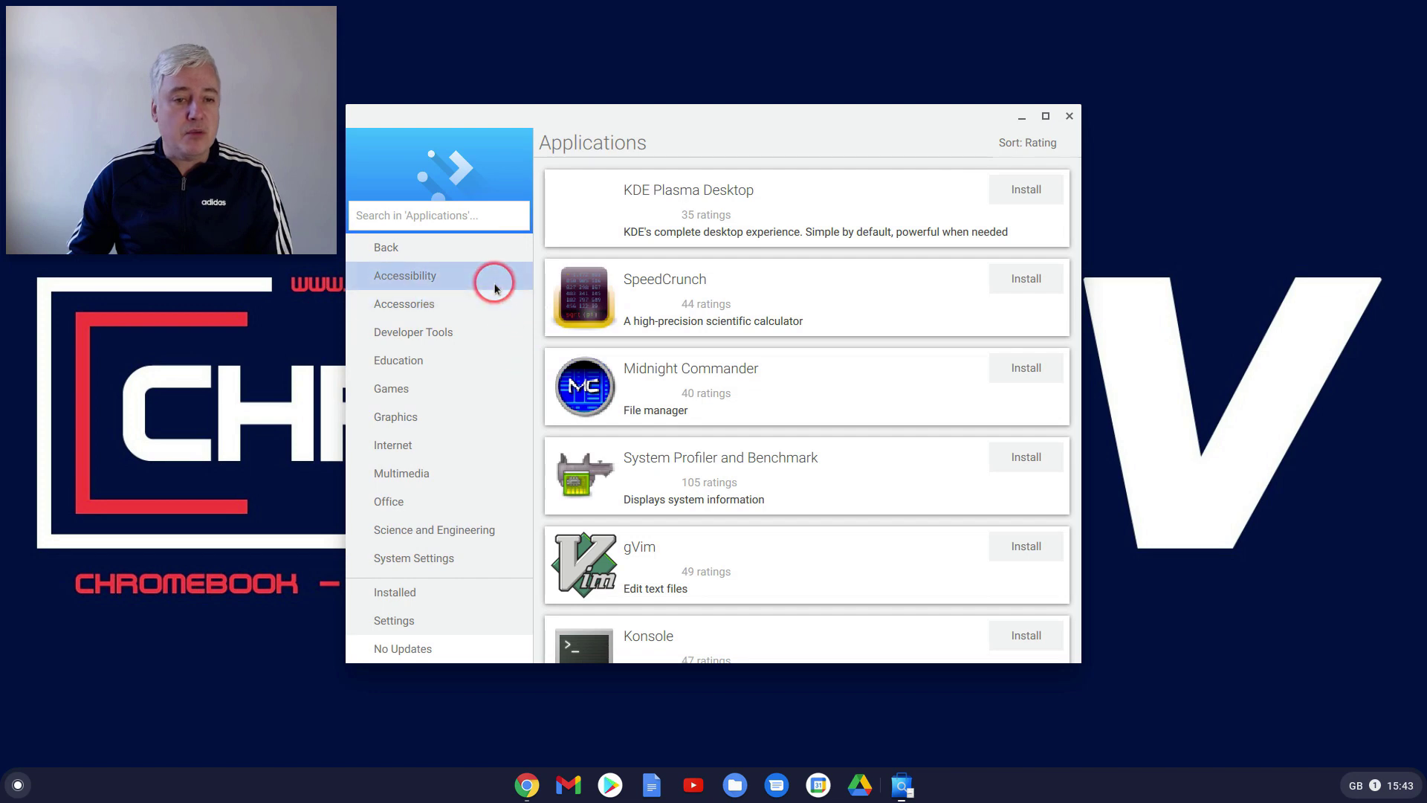
{"action": "left_click", "coordinate": [406, 415]}
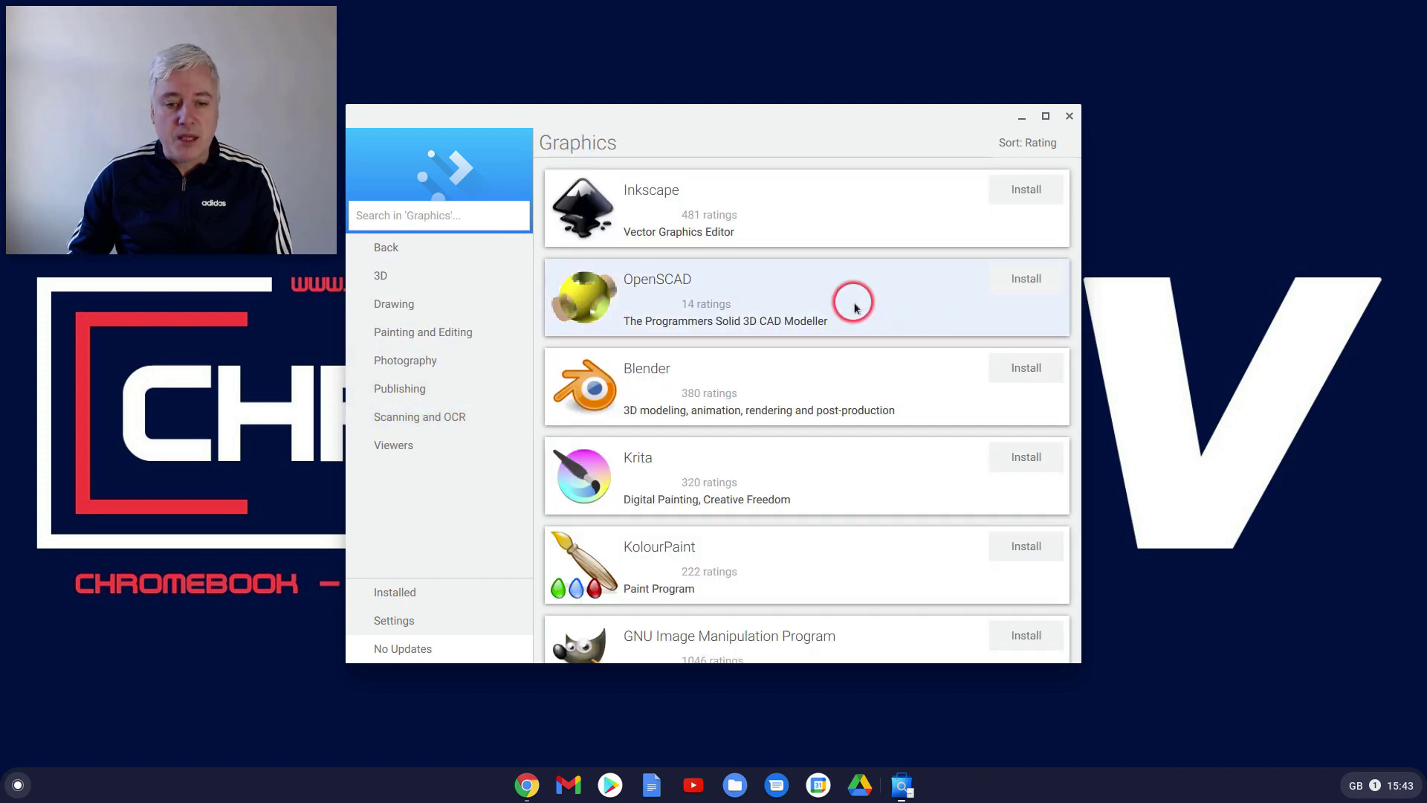
{"action": "scroll", "coordinate": [855, 299], "scroll_direction": "down", "scroll_amount": 2}
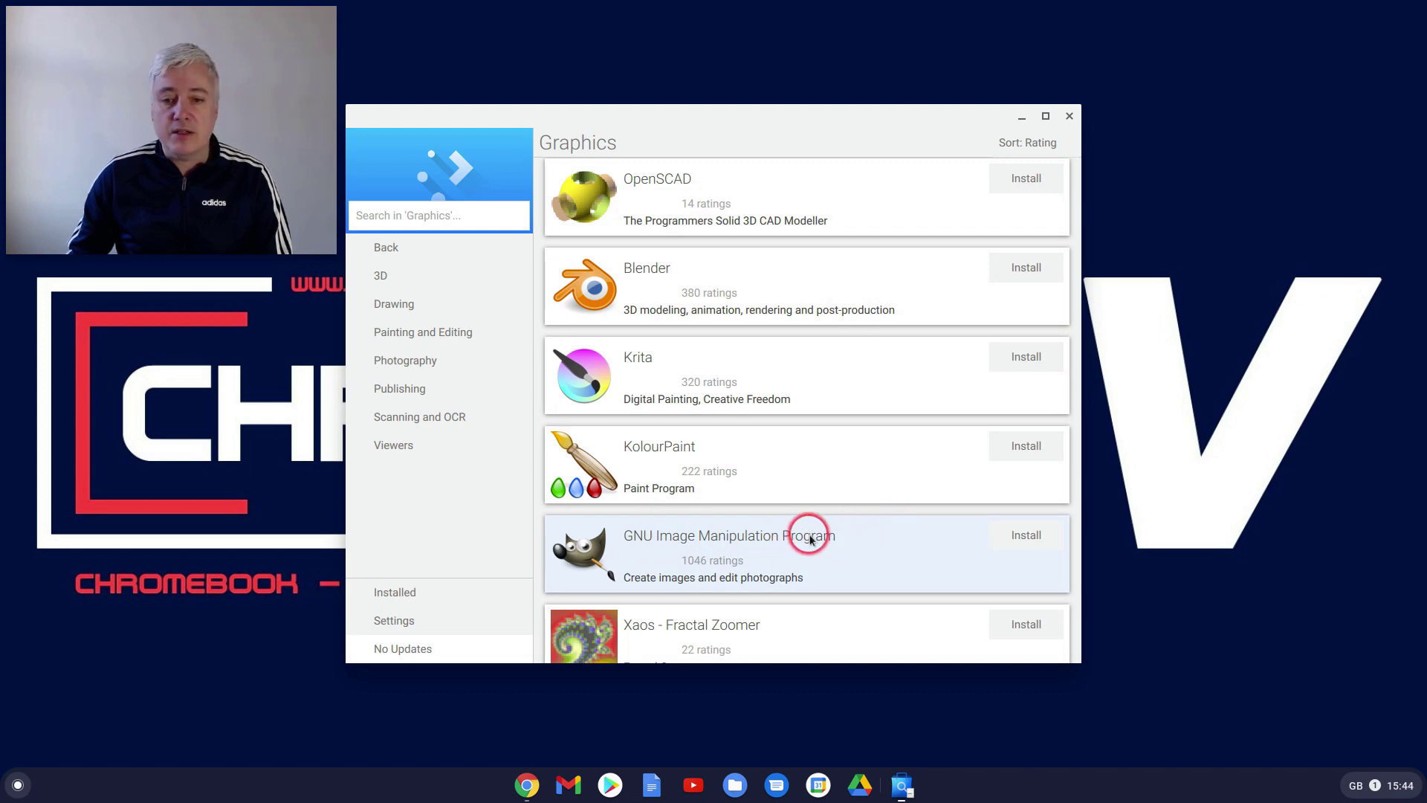
{"action": "left_click", "coordinate": [1030, 536]}
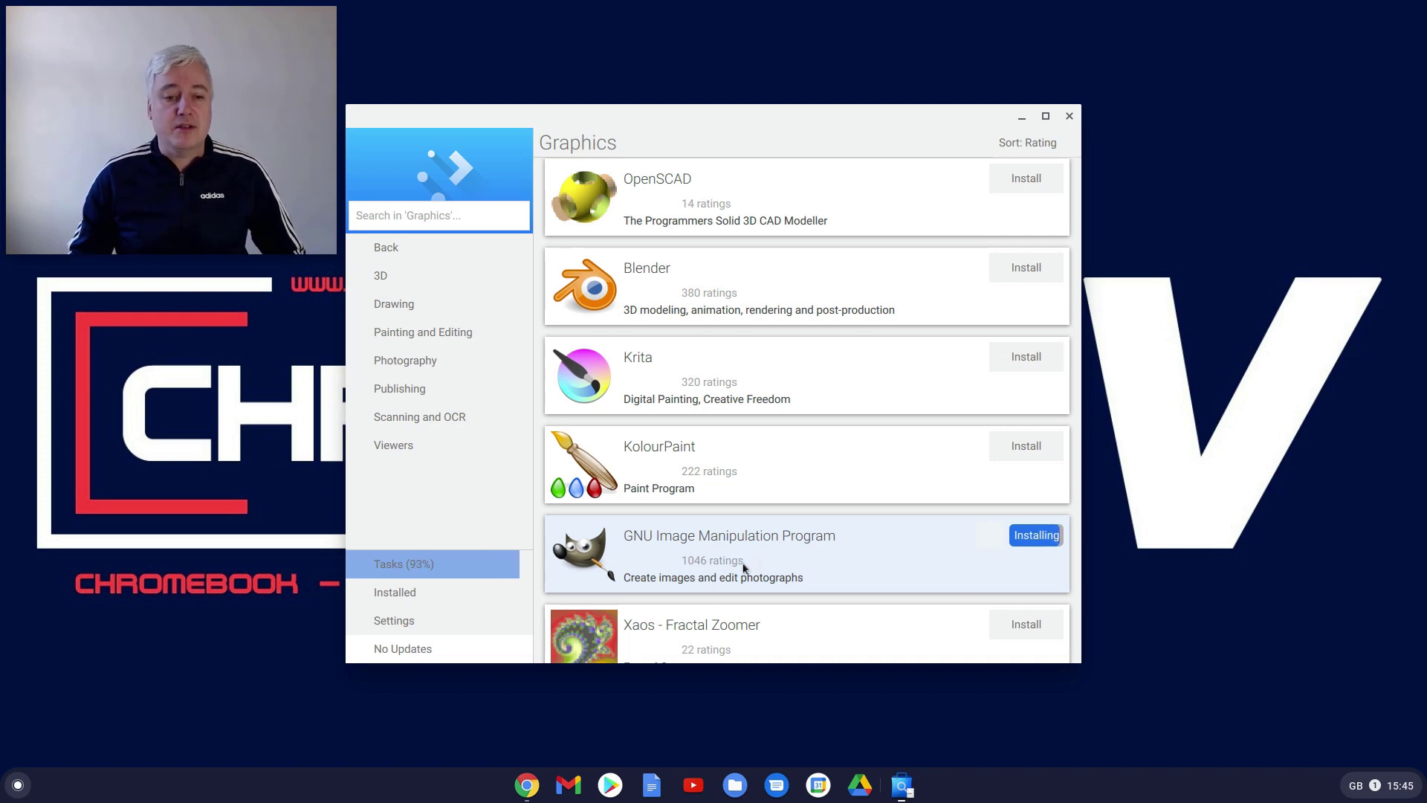
{"action": "left_click", "coordinate": [425, 569]}
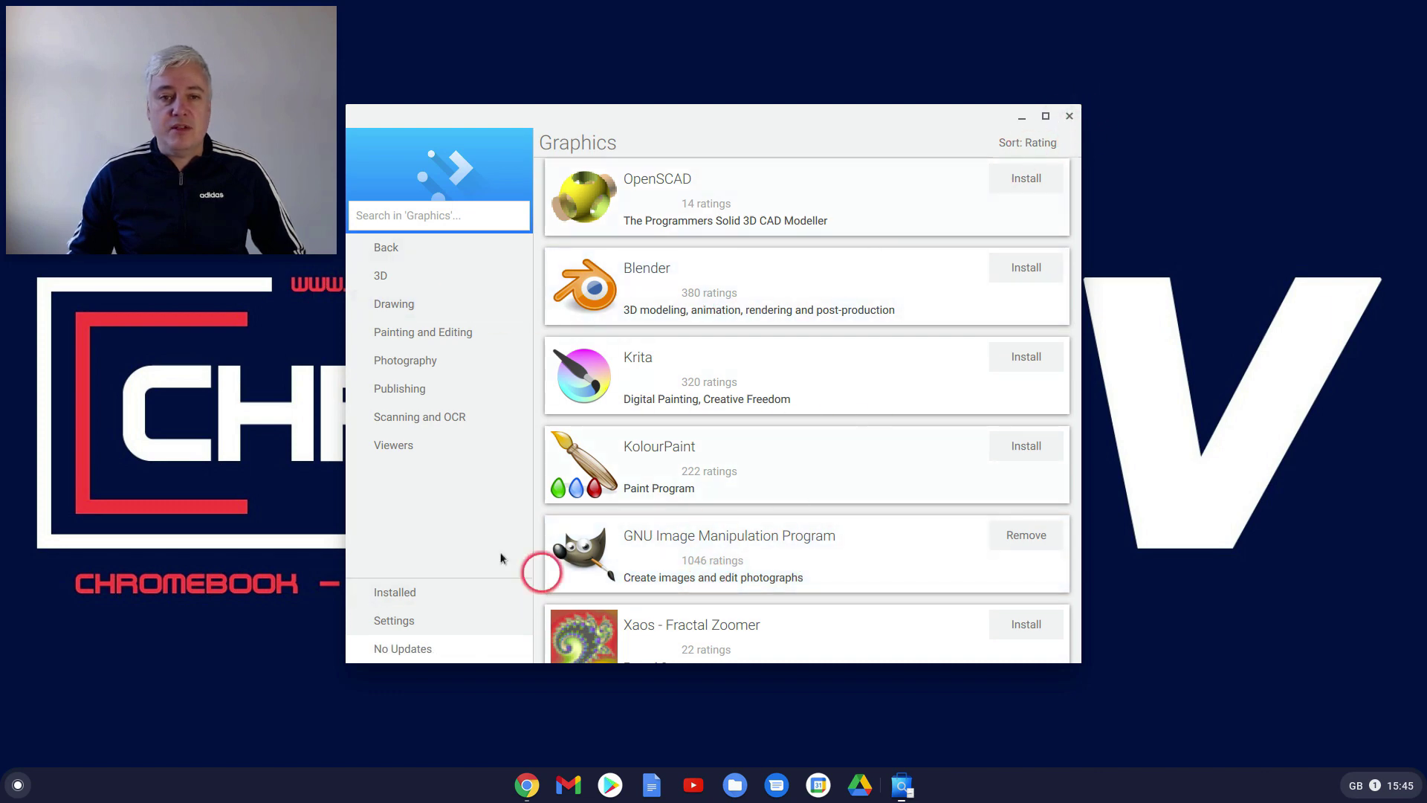
- Close Discover and start GNU Image Manipulation Program from the launcher's Linux apps folder
{"action": "left_click", "coordinate": [1070, 116]}
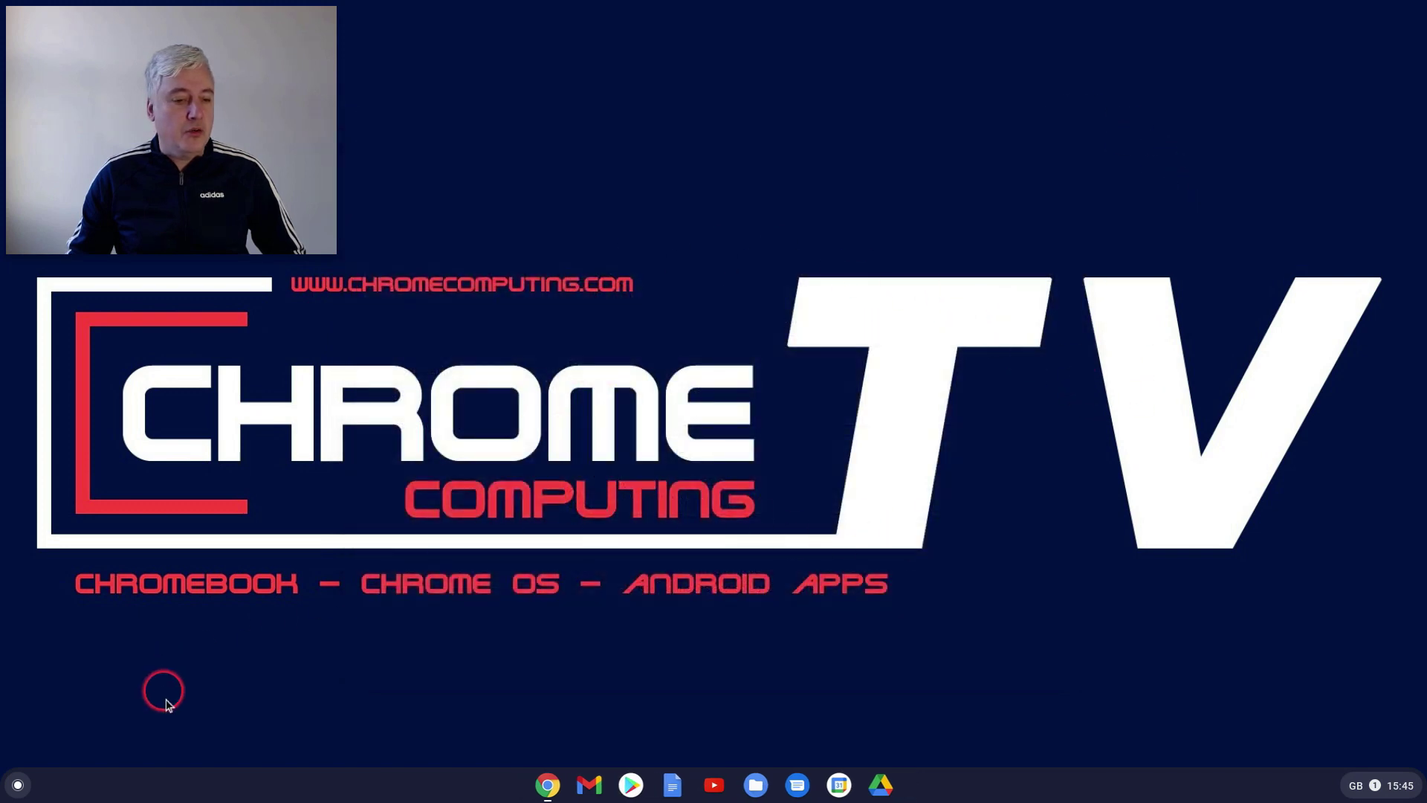
{"action": "left_click", "coordinate": [18, 785]}
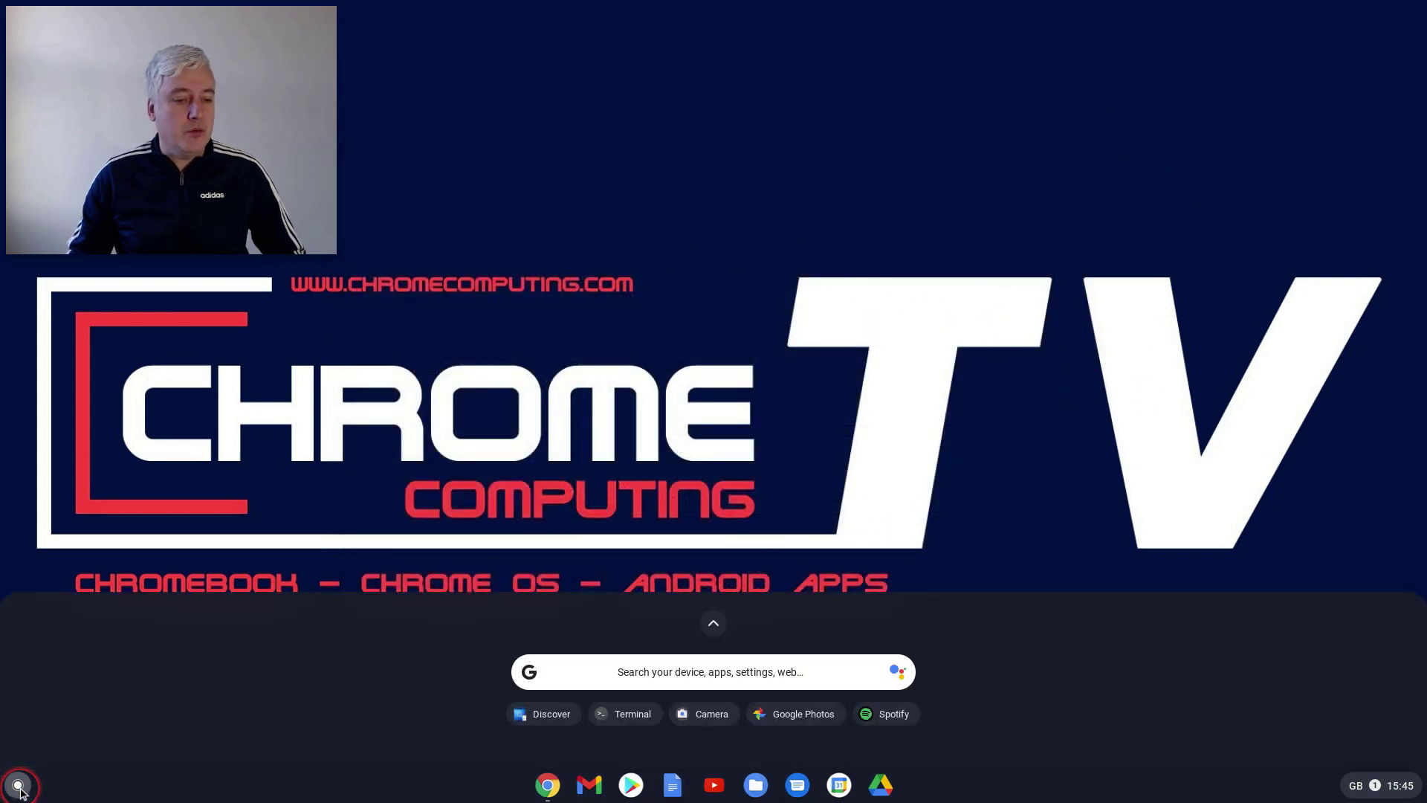
{"action": "left_click", "coordinate": [713, 623]}
{"action": "scroll", "coordinate": [895, 398], "scroll_direction": "down", "scroll_amount": 2}
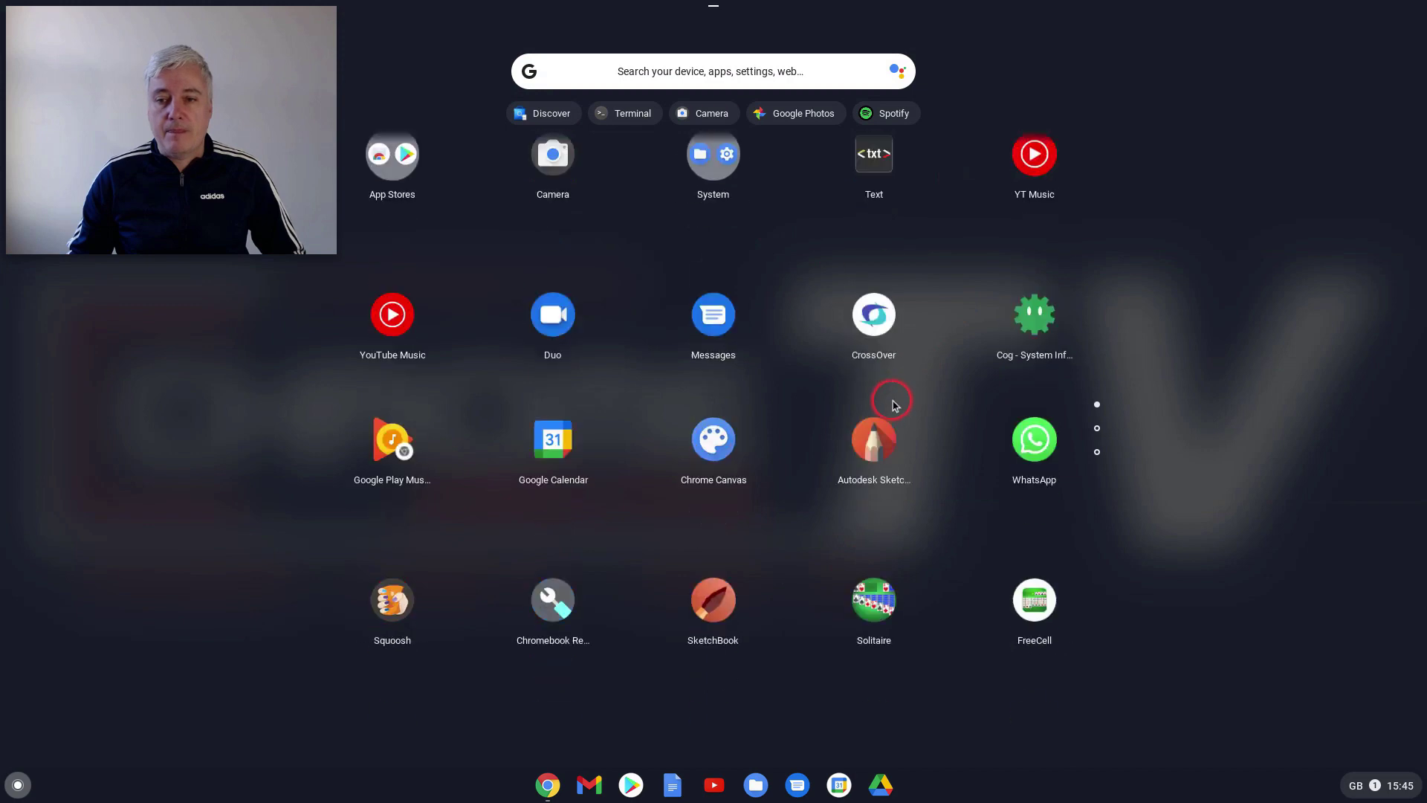
{"action": "left_click", "coordinate": [876, 187]}
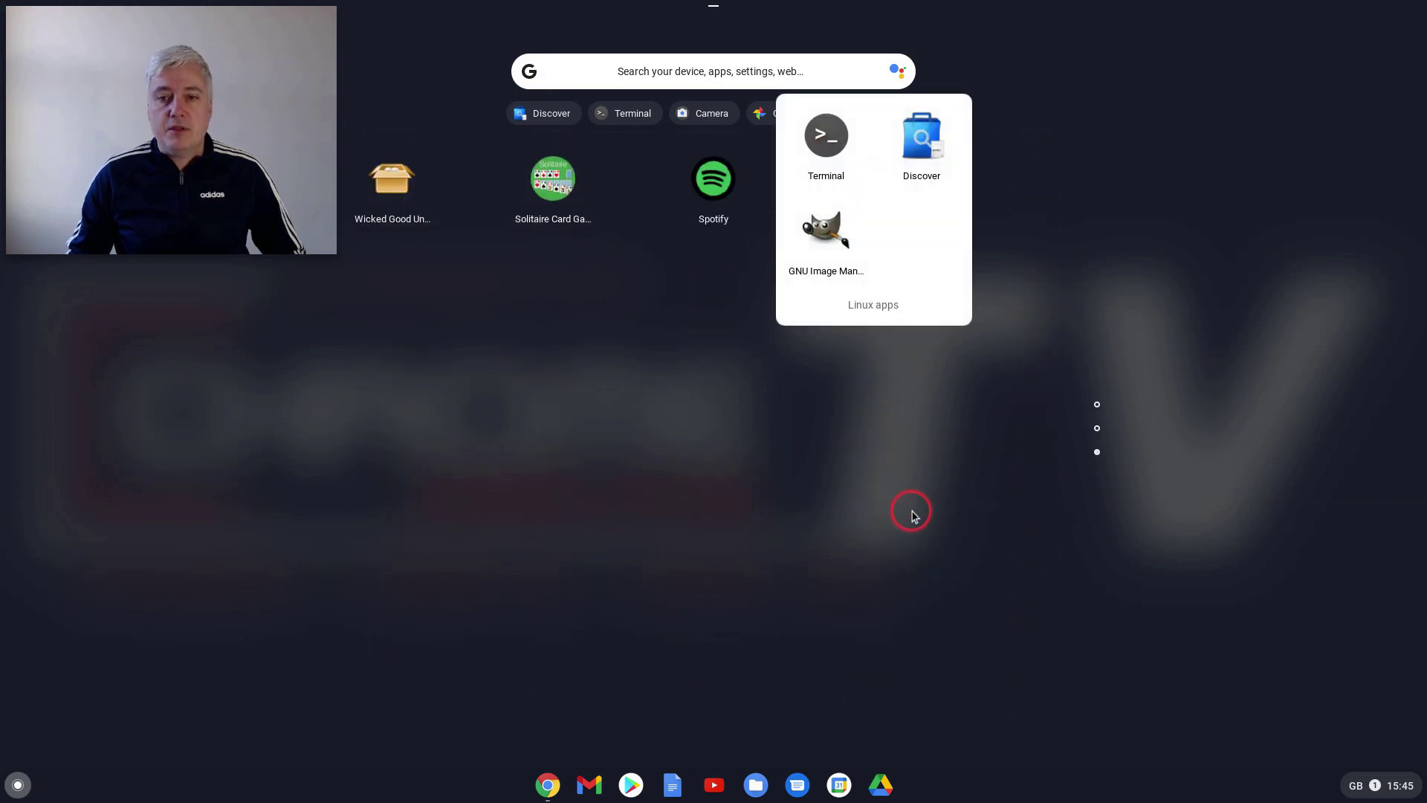
{"action": "left_click", "coordinate": [823, 242]}
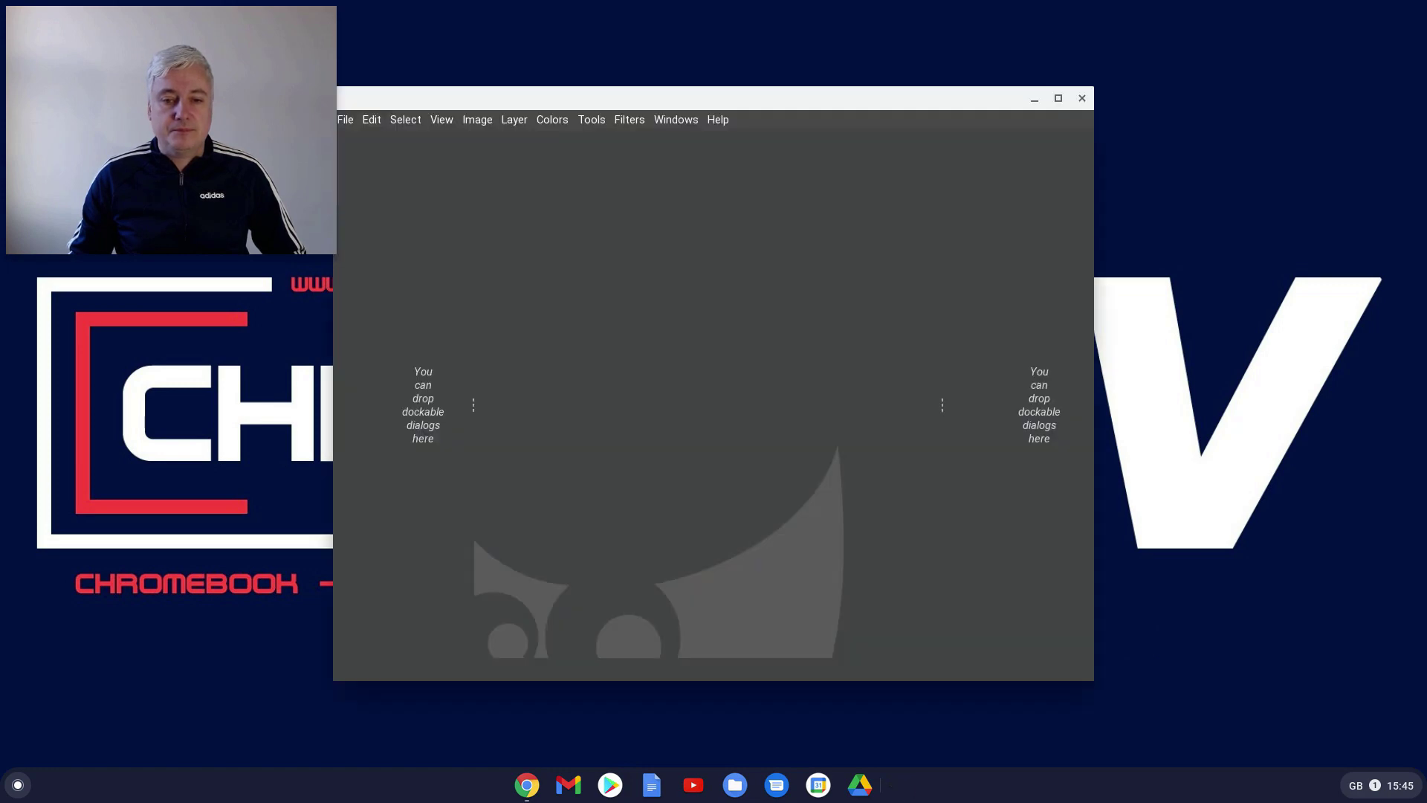
- Maximize the GIMP window and look over the Colors and Help menus
{"action": "left_click", "coordinate": [1059, 98]}
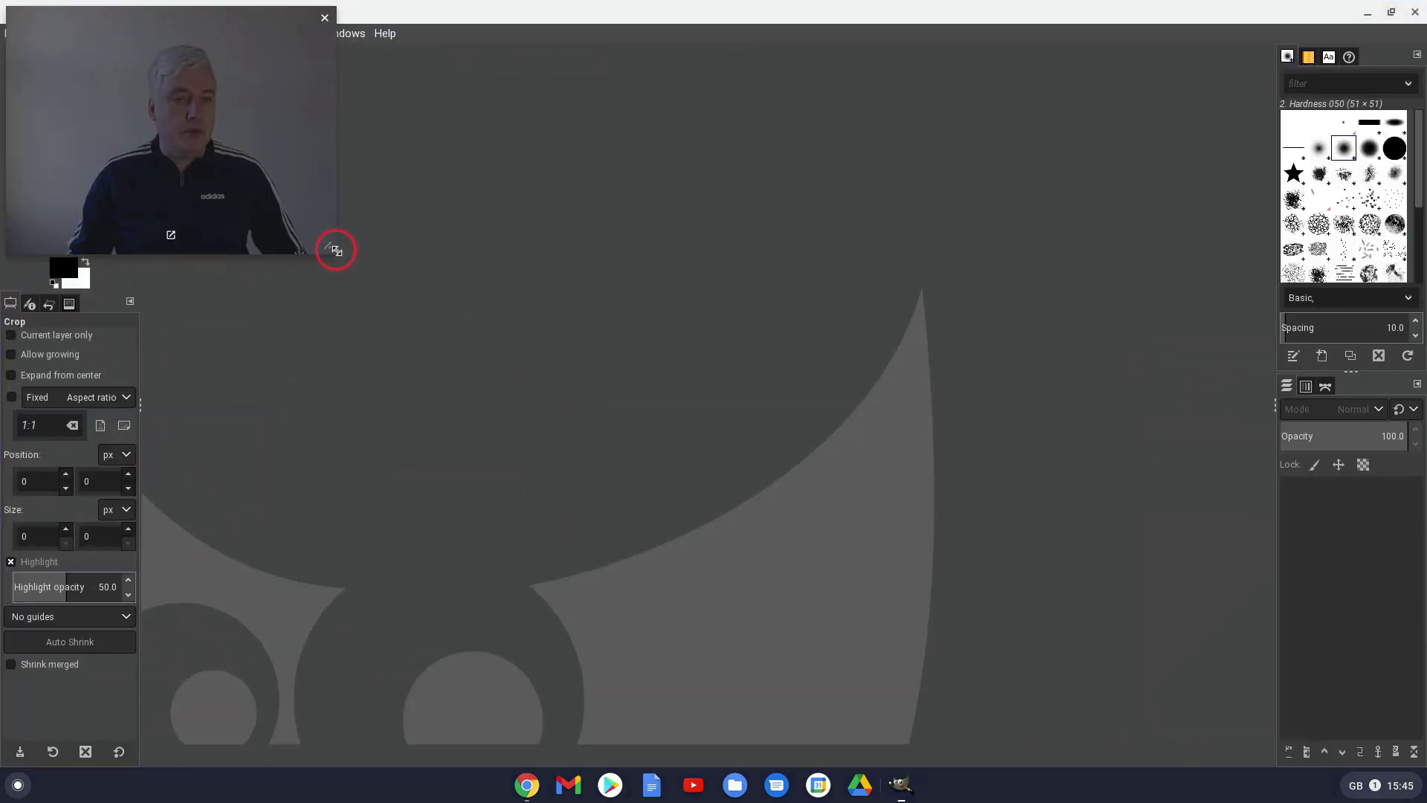
{"action": "left_click", "coordinate": [335, 251]}
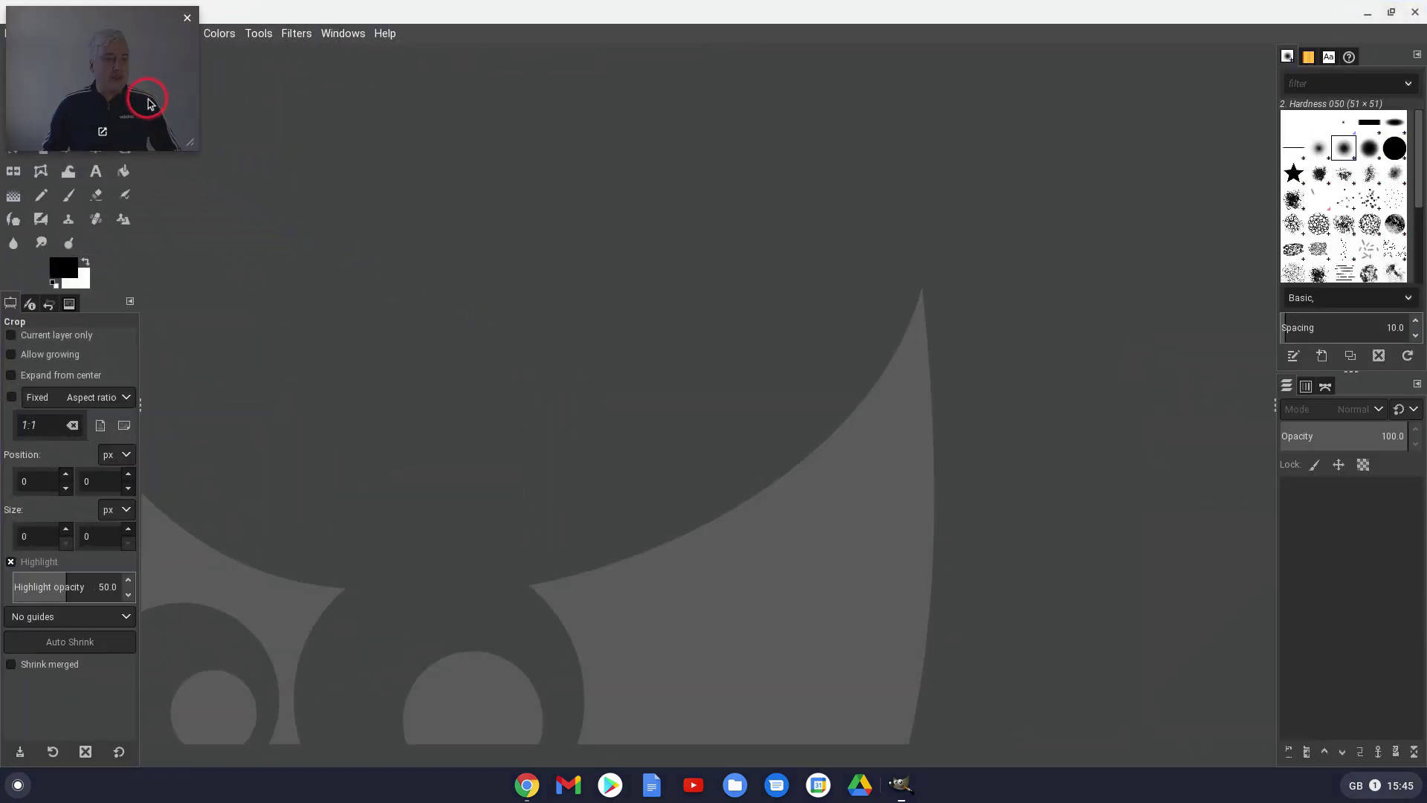
{"action": "left_click_drag", "start_coordinate": [149, 103], "coordinate": [1370, 606]}
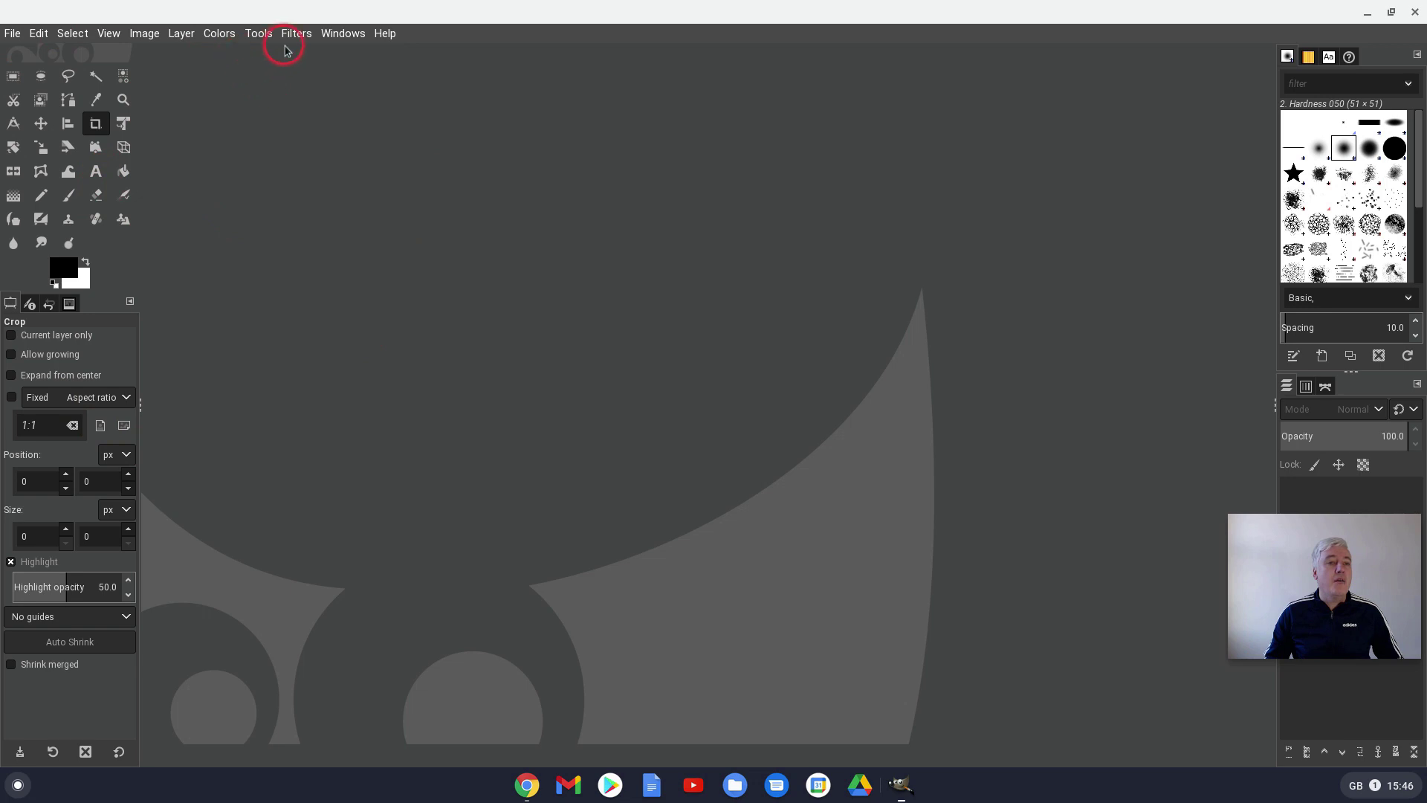
{"action": "left_click", "coordinate": [223, 35]}
{"action": "mouse_move", "coordinate": [381, 33]}
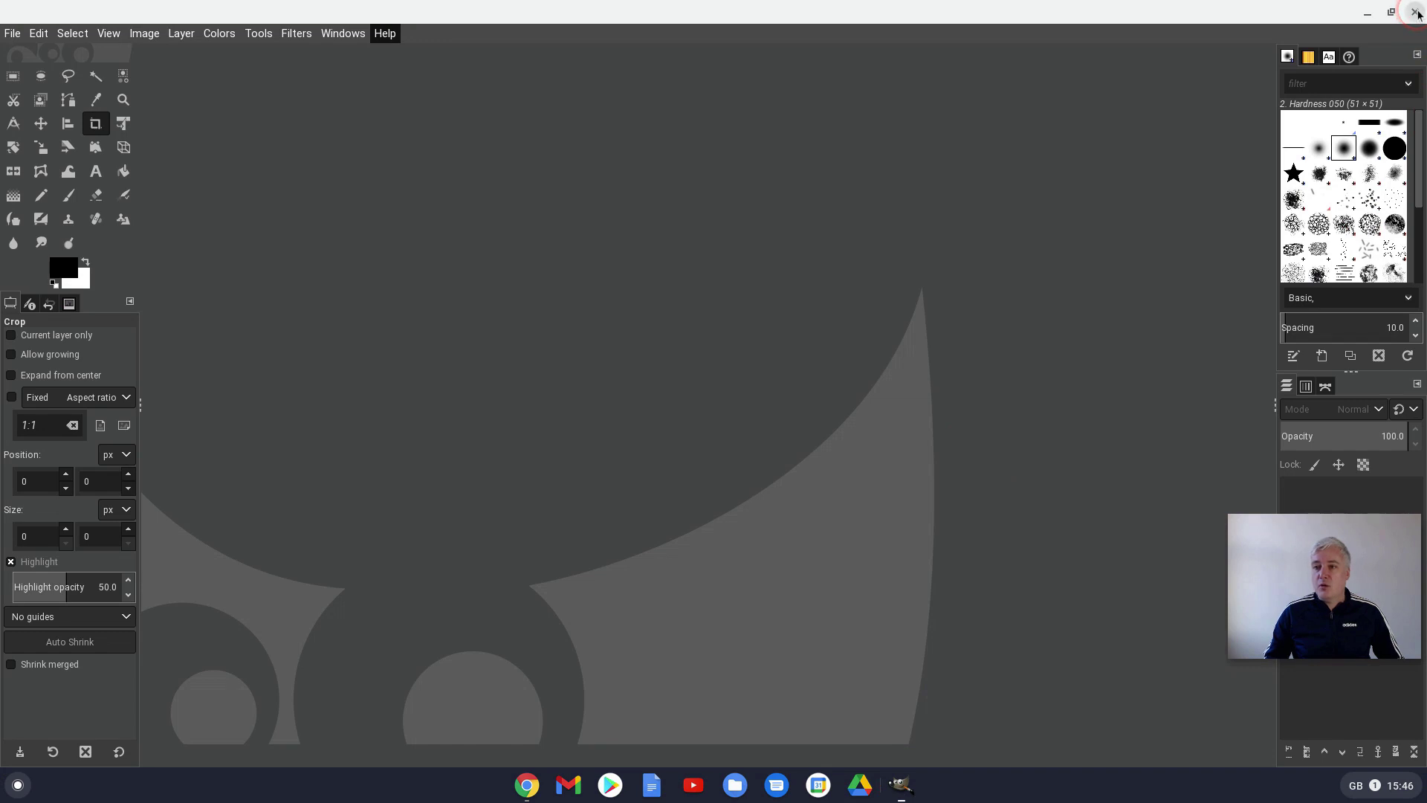
{"action": "left_click", "coordinate": [366, 217]}
- Quit GIMP with File > Quit
{"action": "left_click", "coordinate": [16, 34]}
{"action": "left_click", "coordinate": [18, 39]}
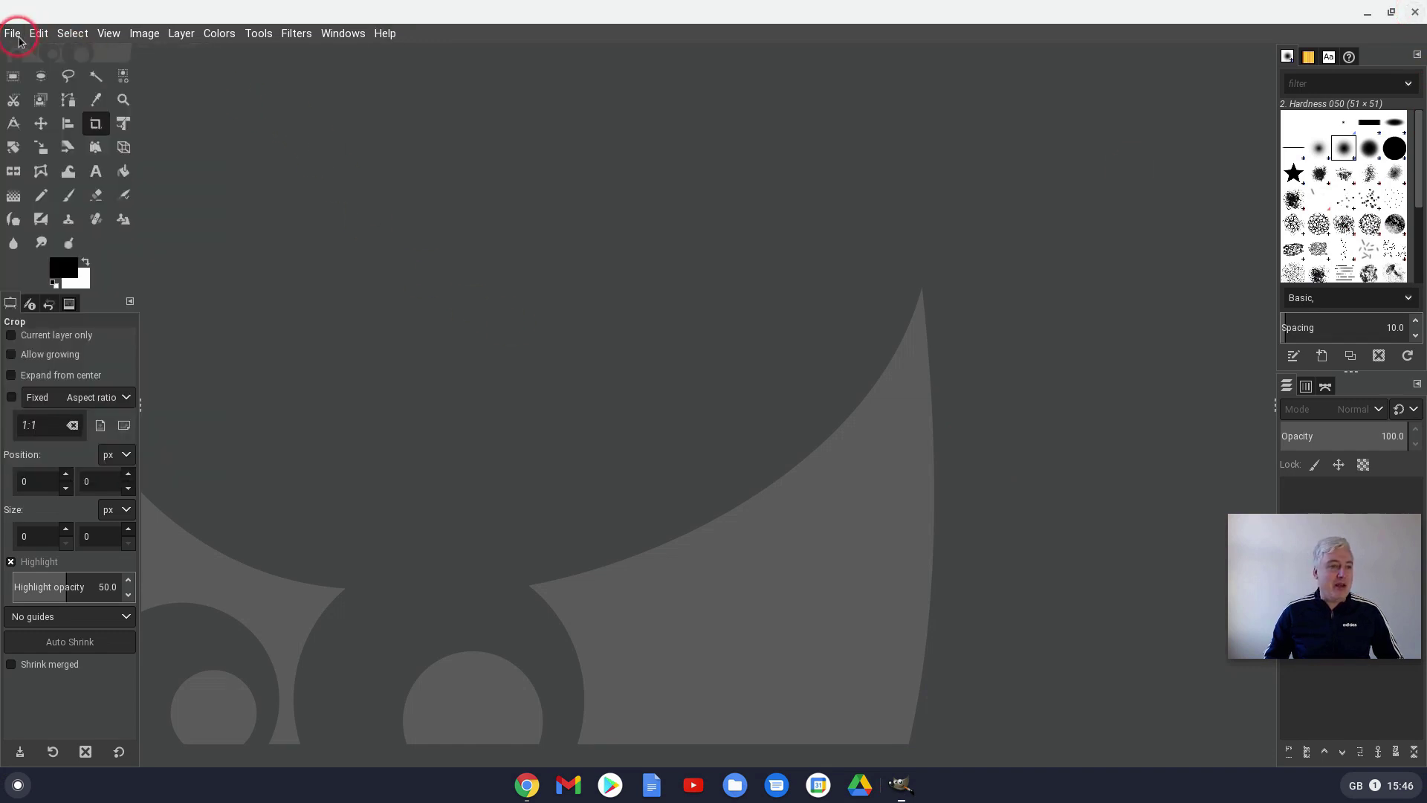
{"action": "left_click", "coordinate": [17, 38]}
{"action": "left_click", "coordinate": [66, 470]}
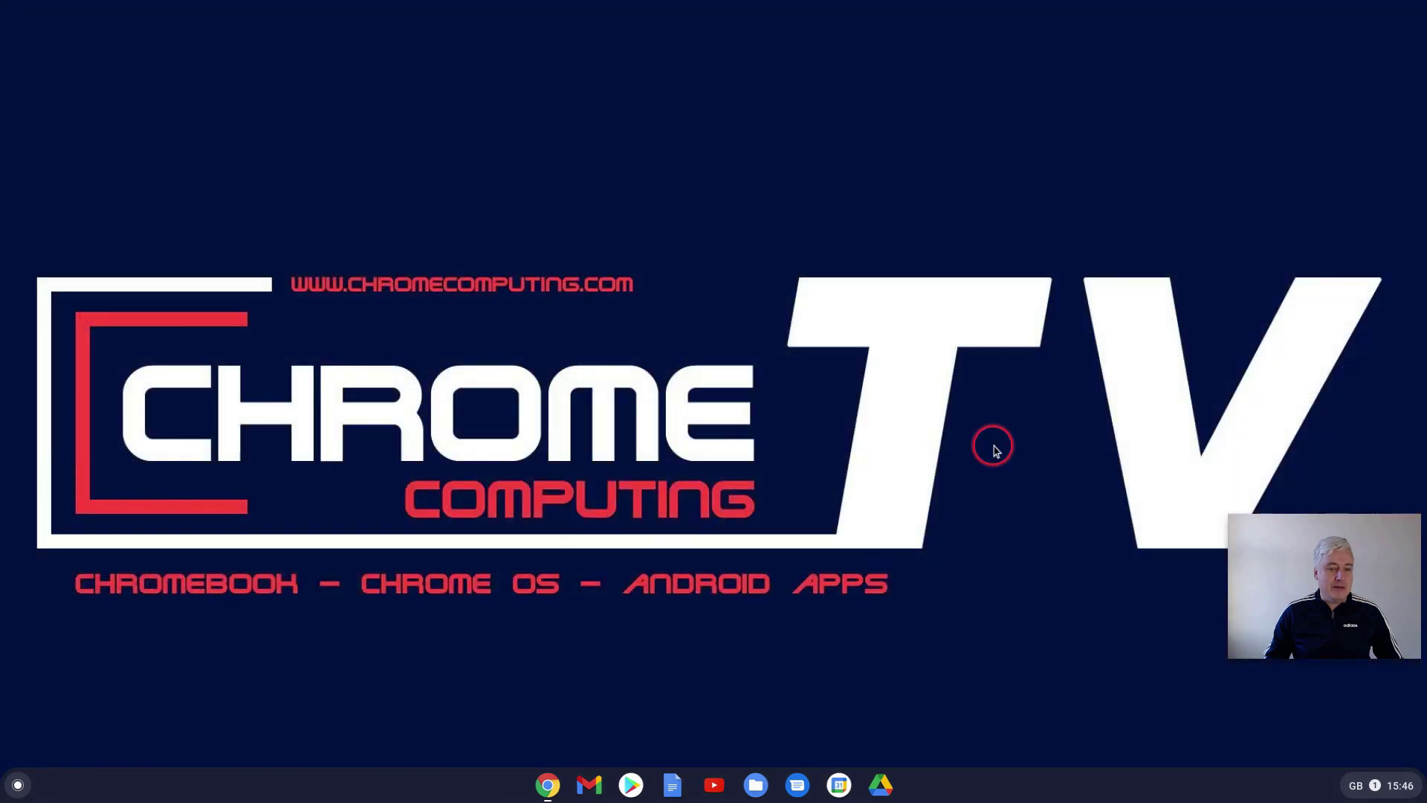
{"action": "left_click", "coordinate": [18, 785]}
{"action": "left_click", "coordinate": [714, 624]}
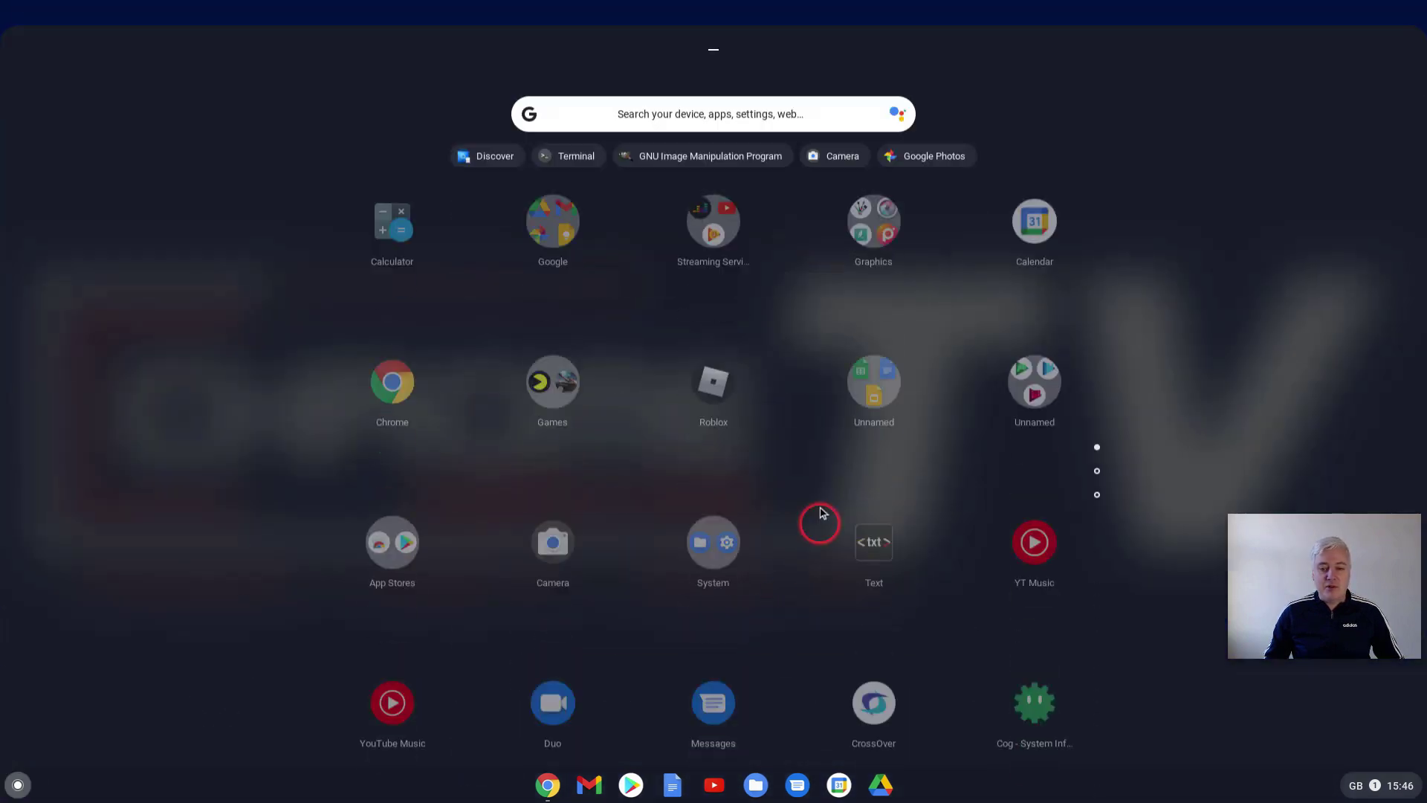
{"action": "scroll", "coordinate": [948, 469], "scroll_direction": "down", "scroll_amount": 2}
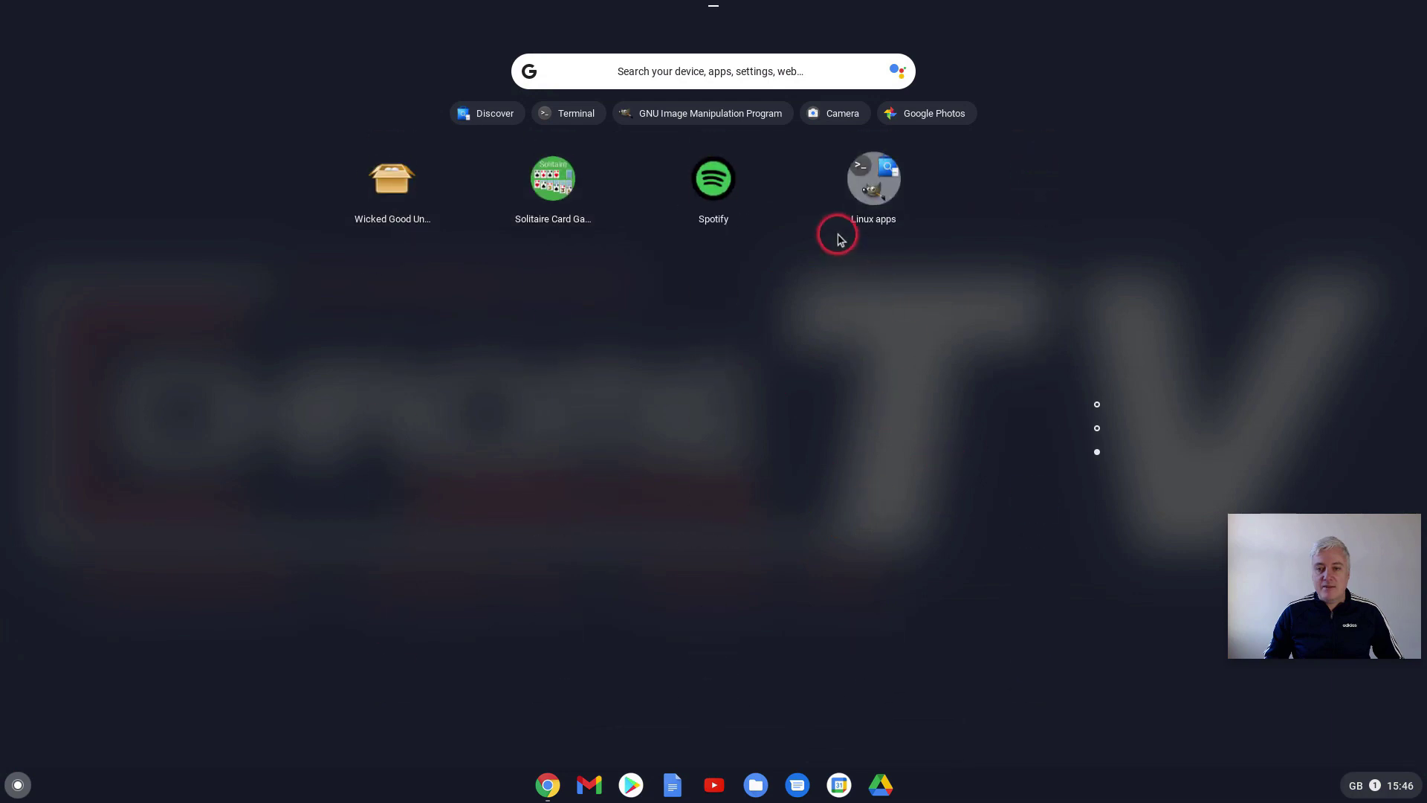
{"action": "left_click", "coordinate": [863, 199]}
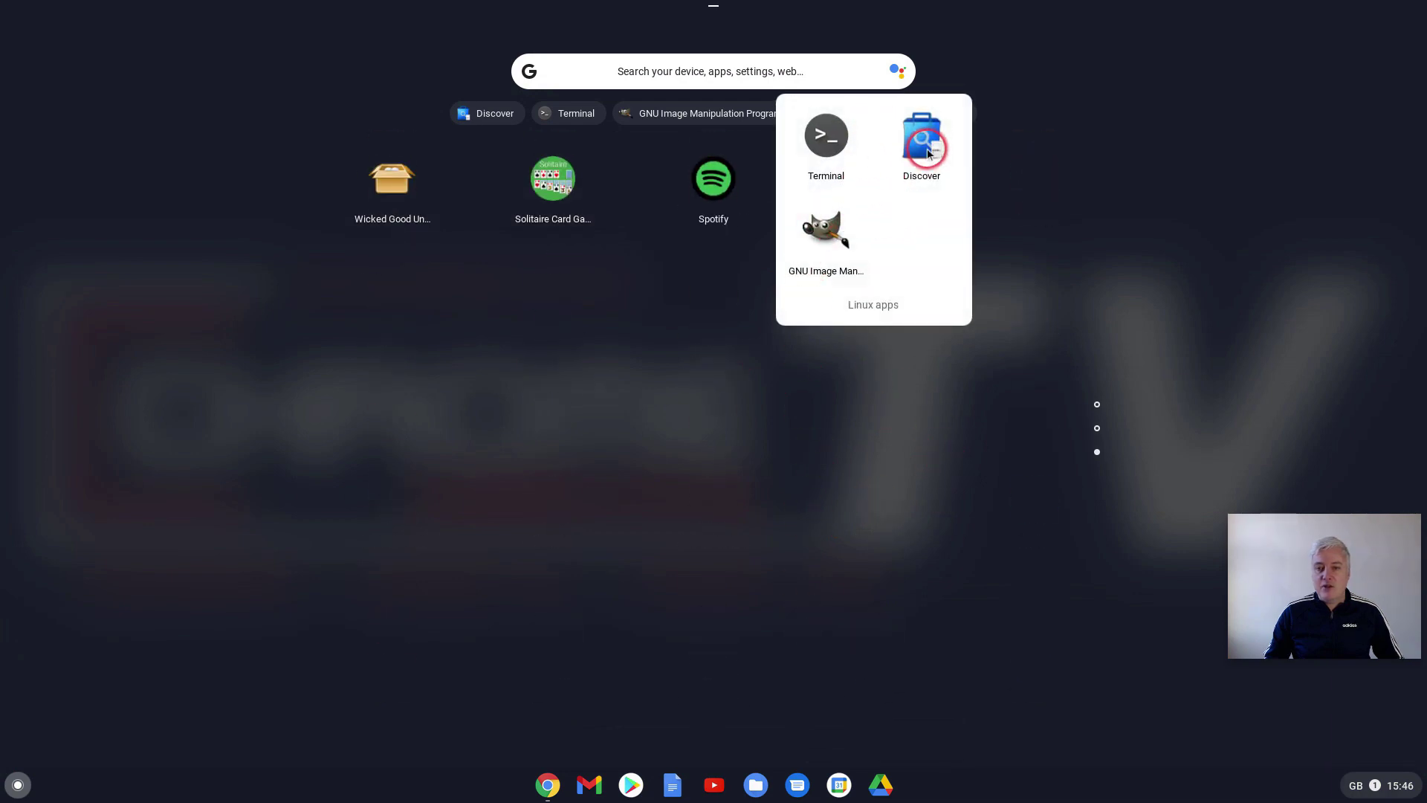
{"action": "left_click", "coordinate": [927, 146]}
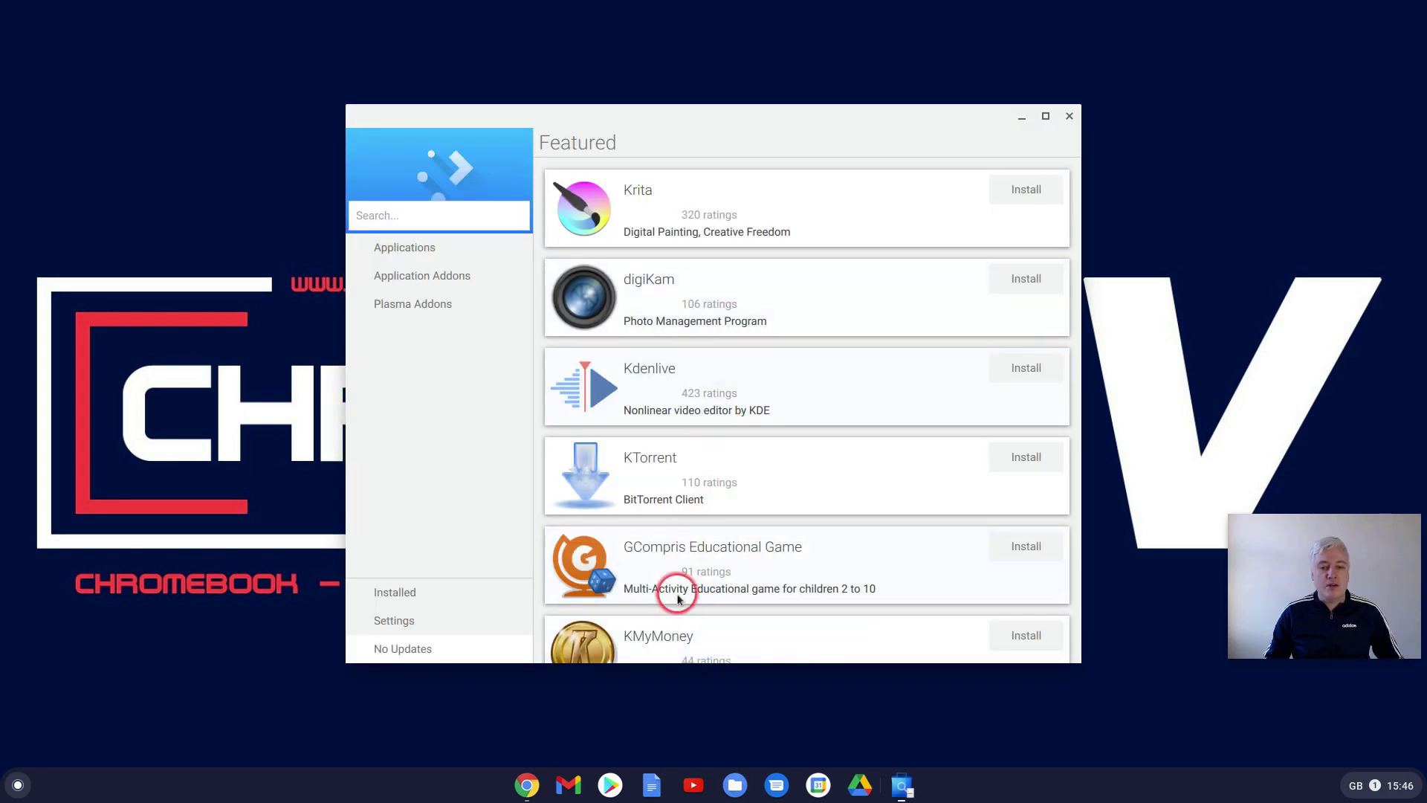
{"action": "left_click", "coordinate": [1069, 117]}
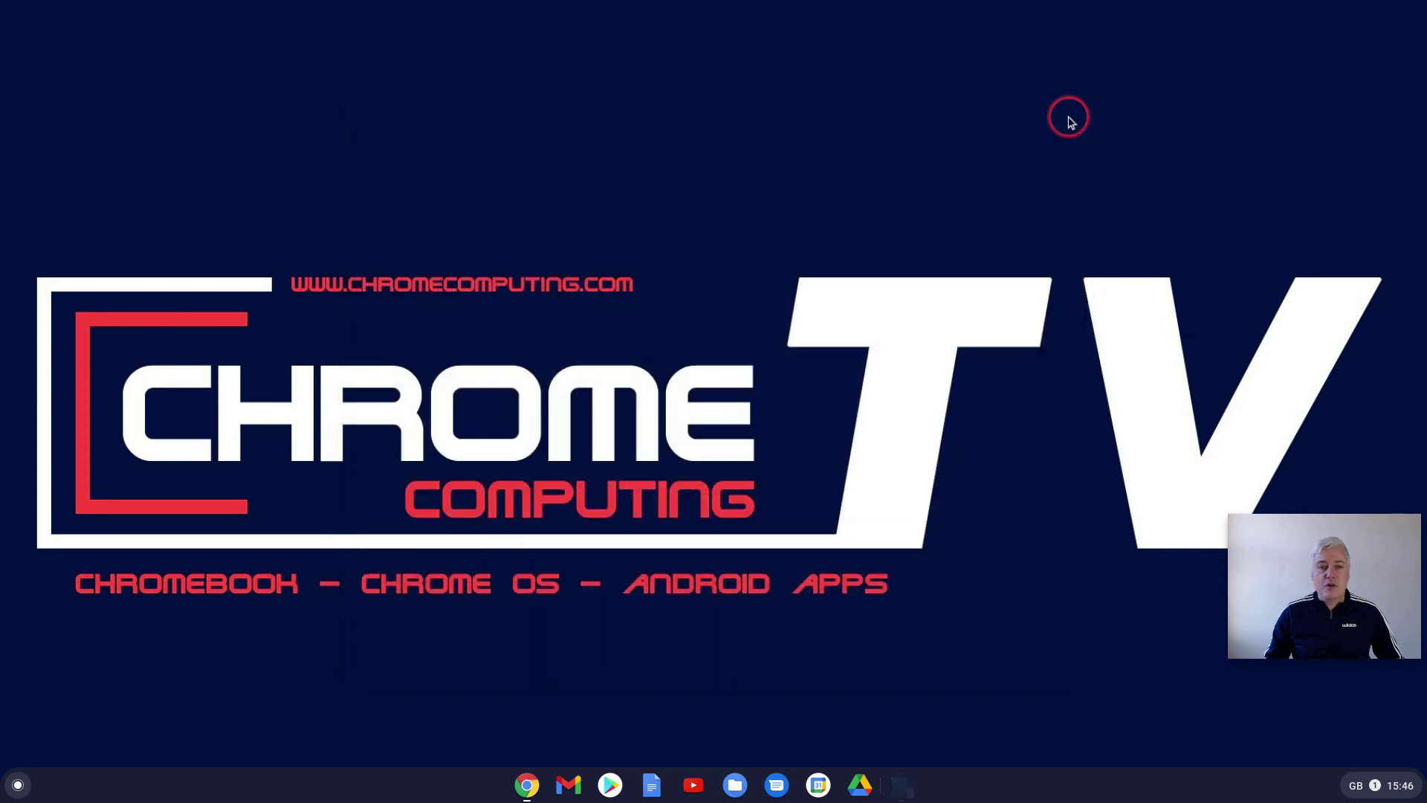
{"action": "mouse_move", "coordinate": [1318, 527]}
{"action": "left_click_drag", "start_coordinate": [1313, 553], "coordinate": [121, 47]}
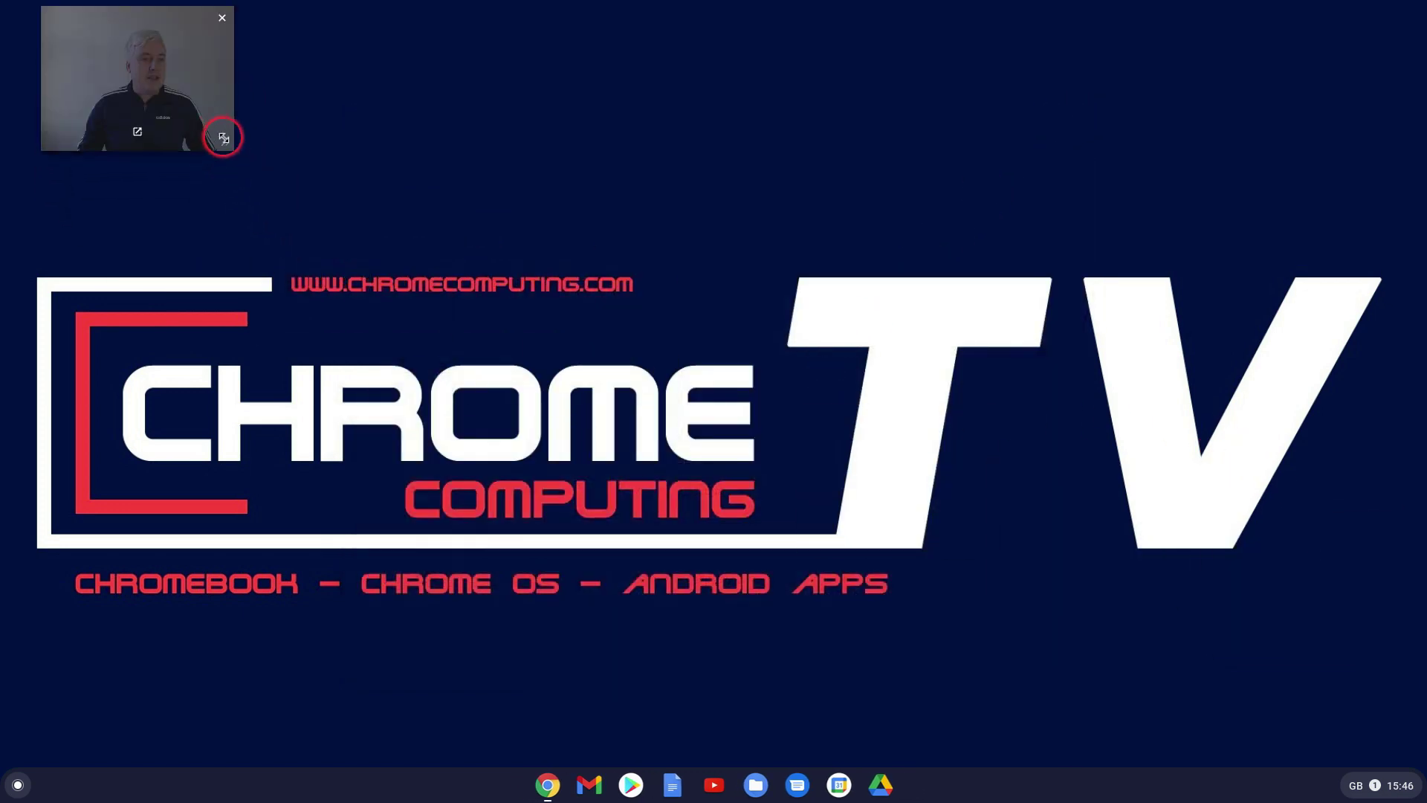
{"action": "left_click", "coordinate": [223, 138]}
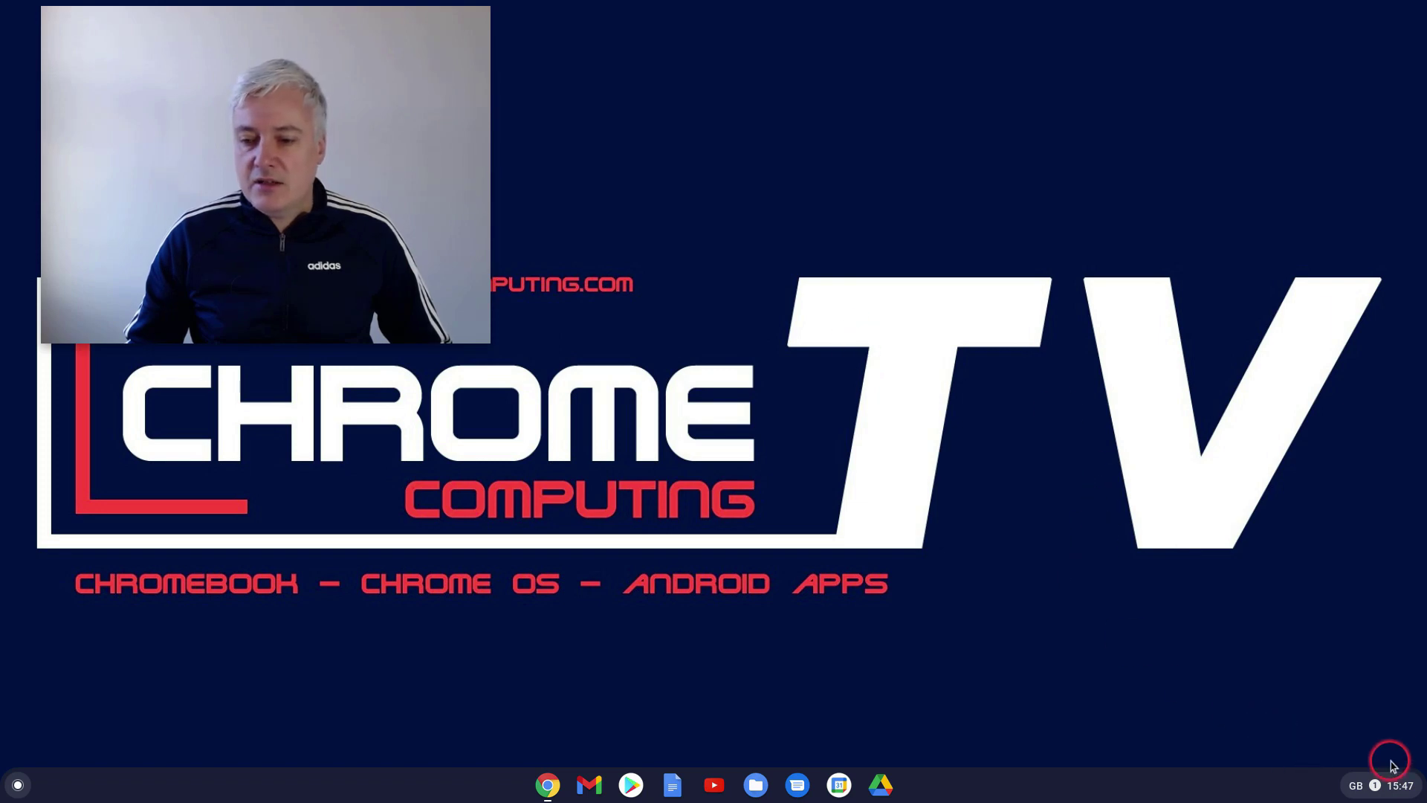
{"action": "left_click", "coordinate": [1386, 790]}
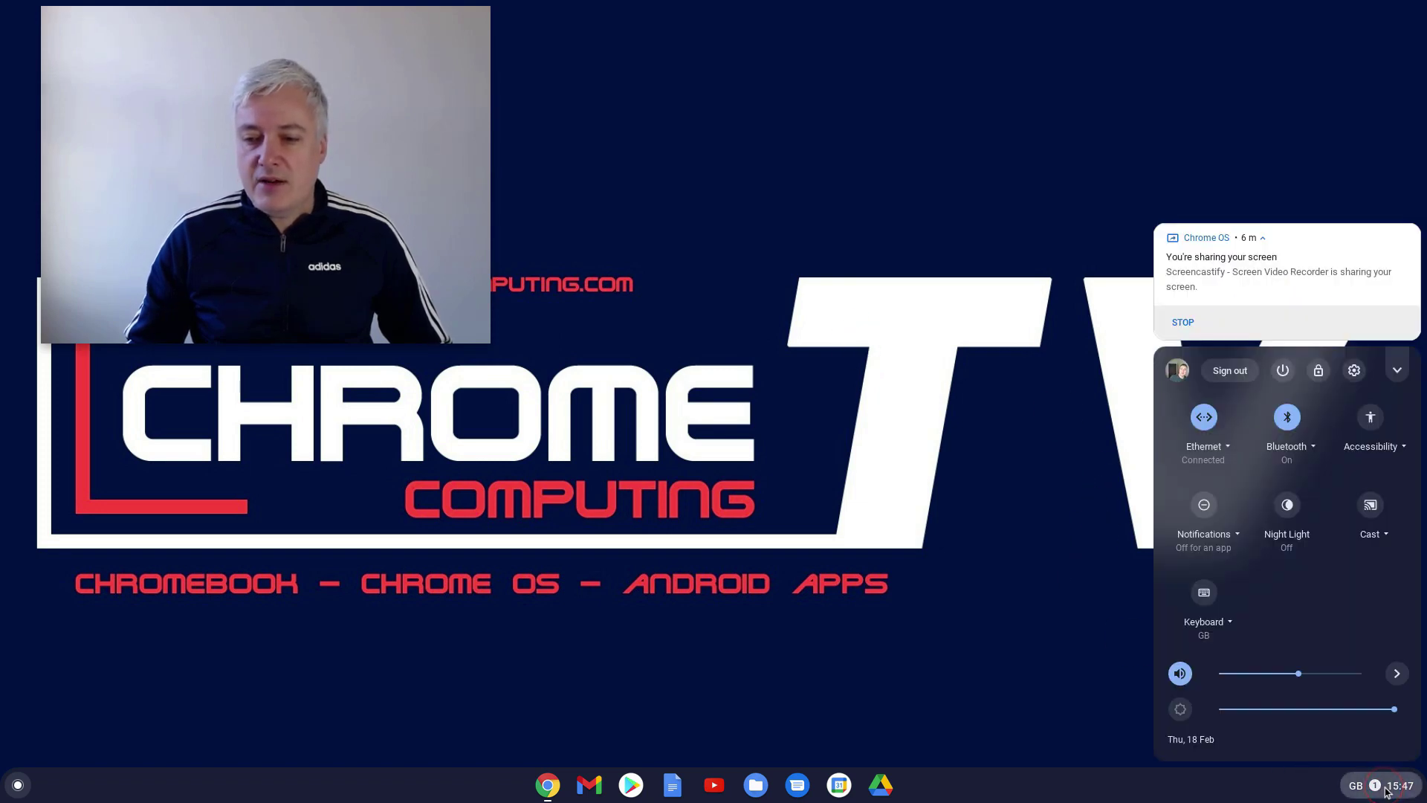
{"action": "left_click", "coordinate": [1355, 374]}
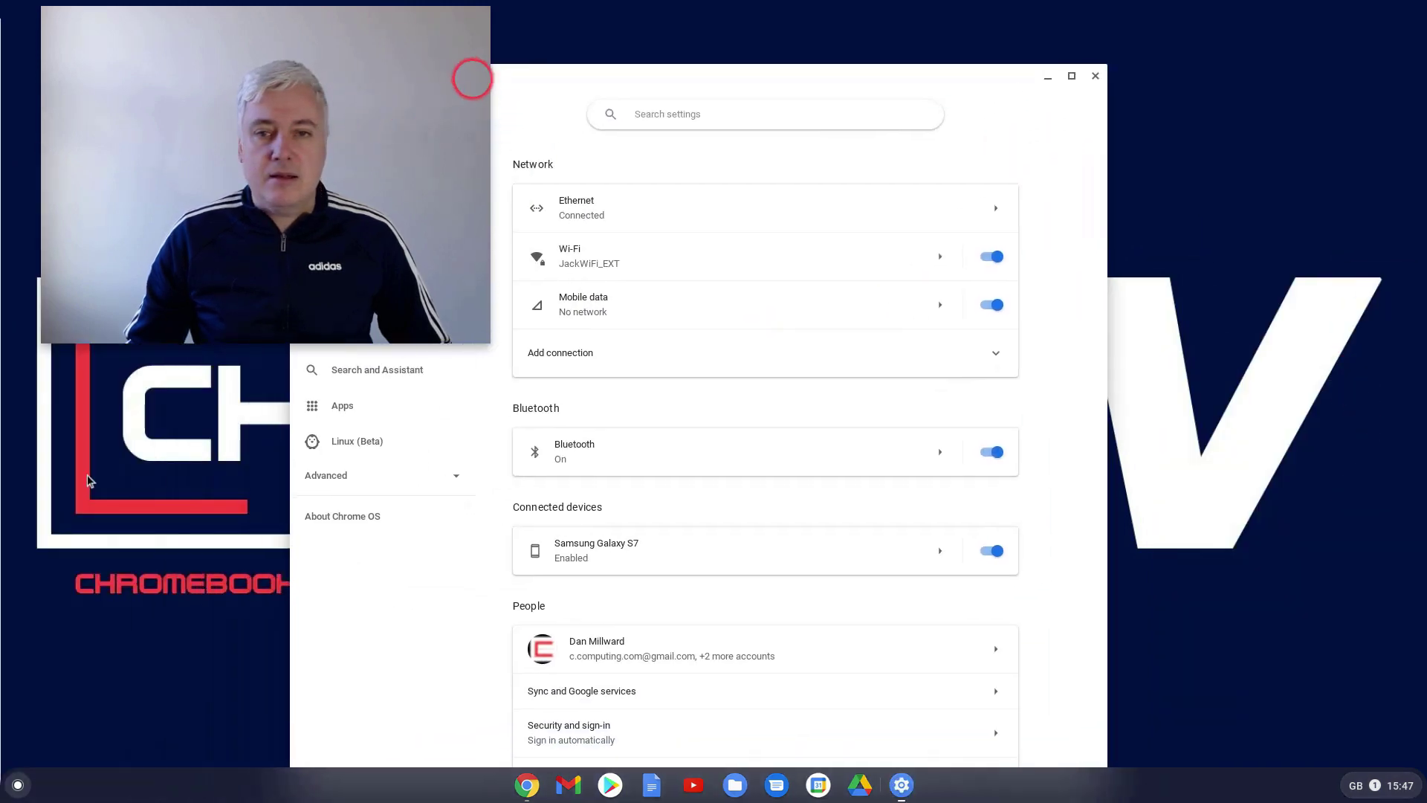
{"action": "left_click_drag", "start_coordinate": [471, 82], "coordinate": [710, 49]}
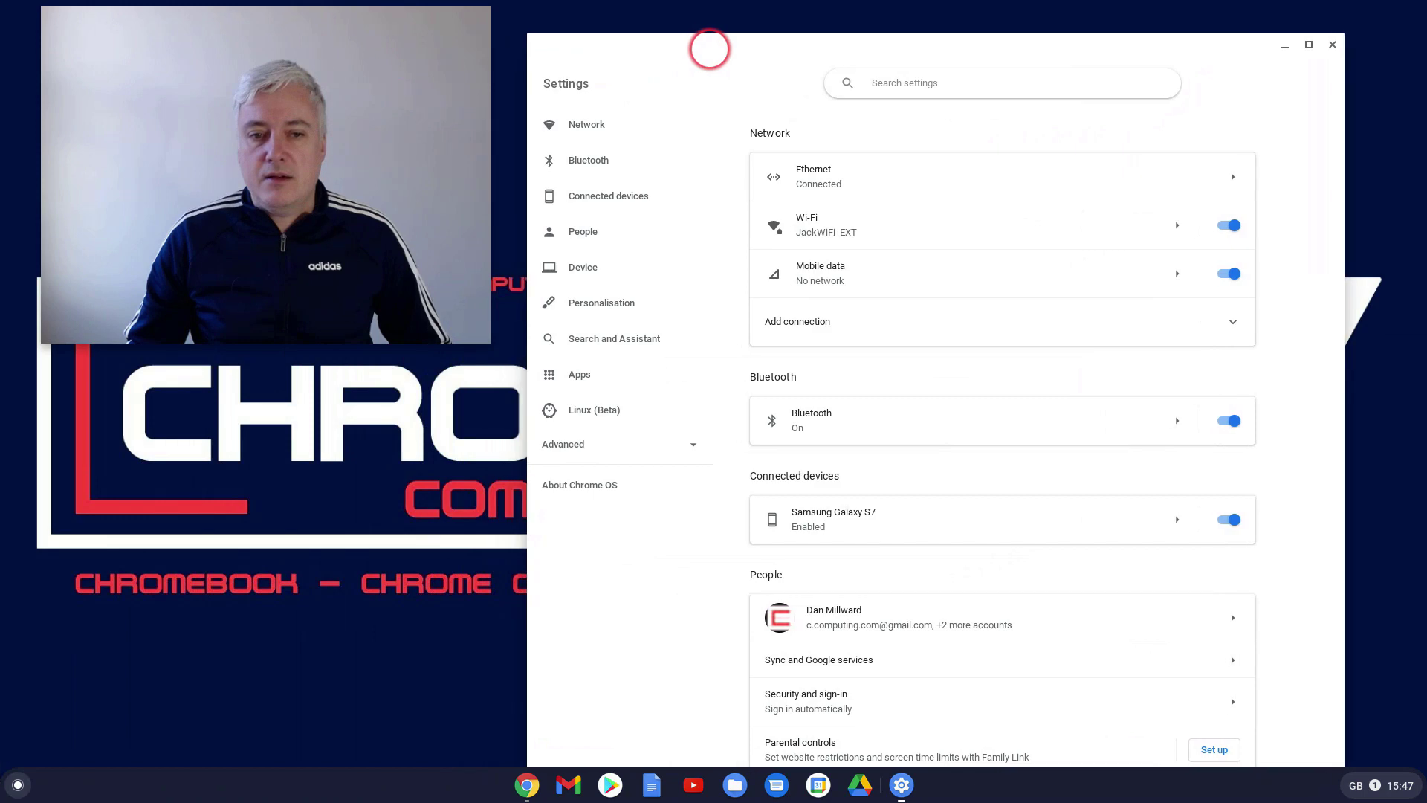
{"action": "left_click", "coordinate": [604, 410]}
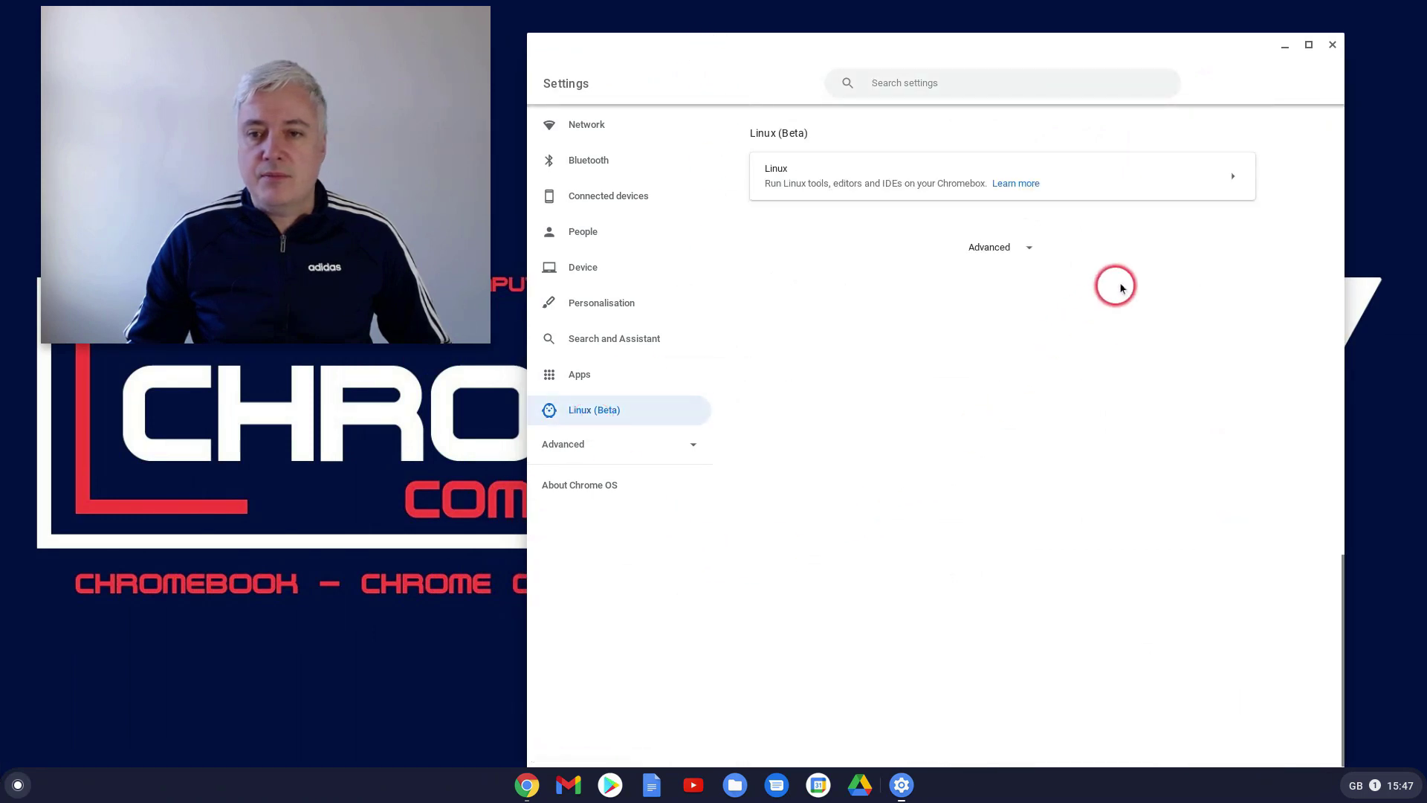
{"action": "left_click", "coordinate": [1223, 182]}
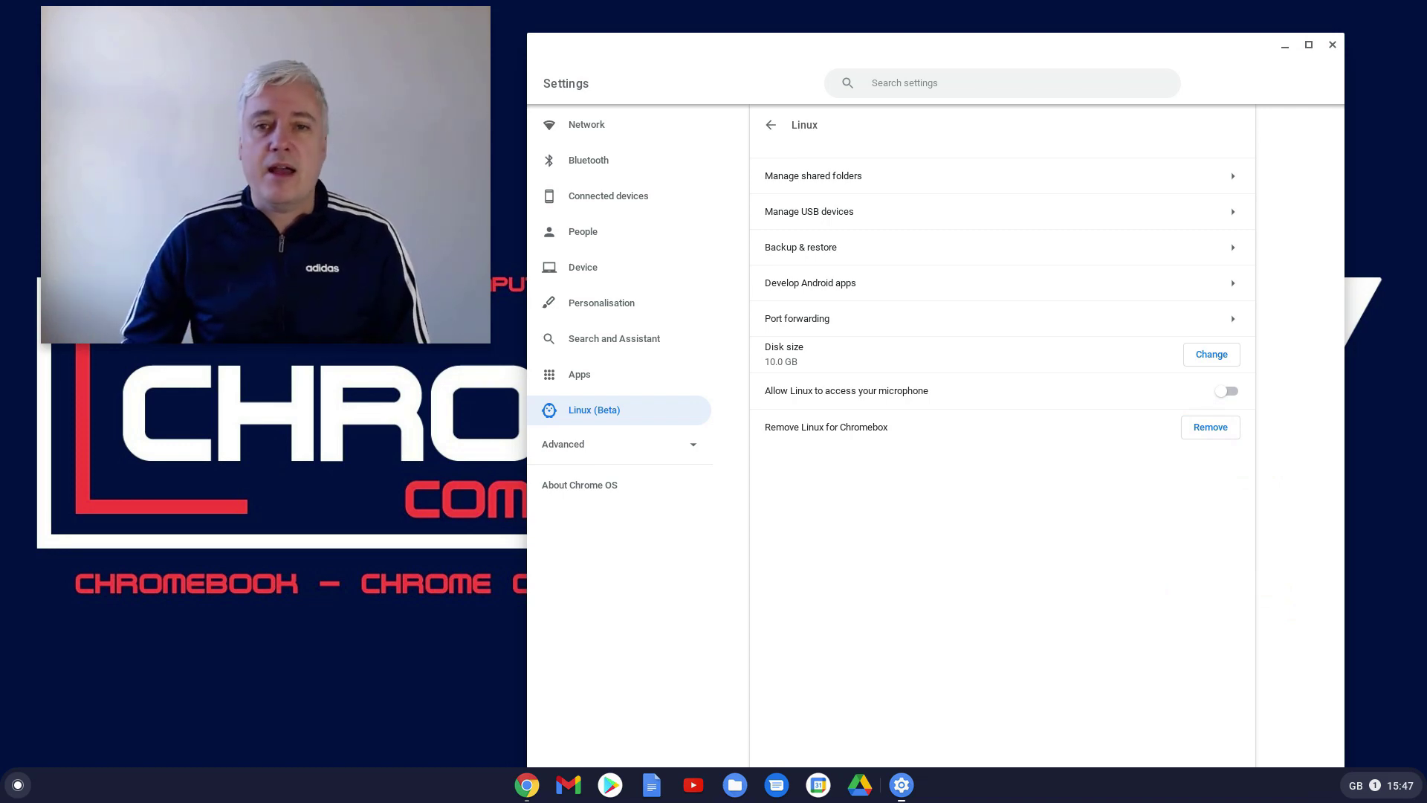
{"action": "left_click", "coordinate": [1334, 45]}
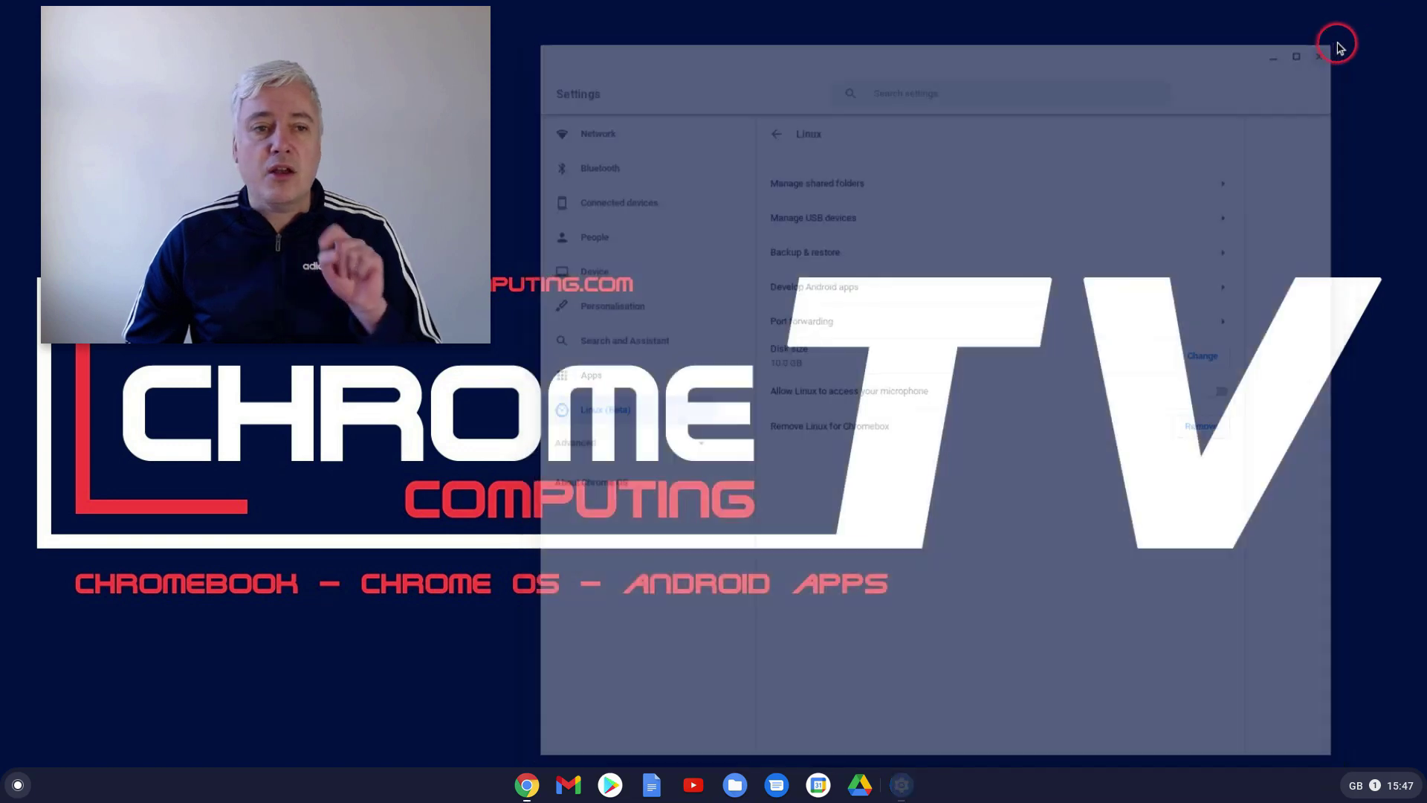